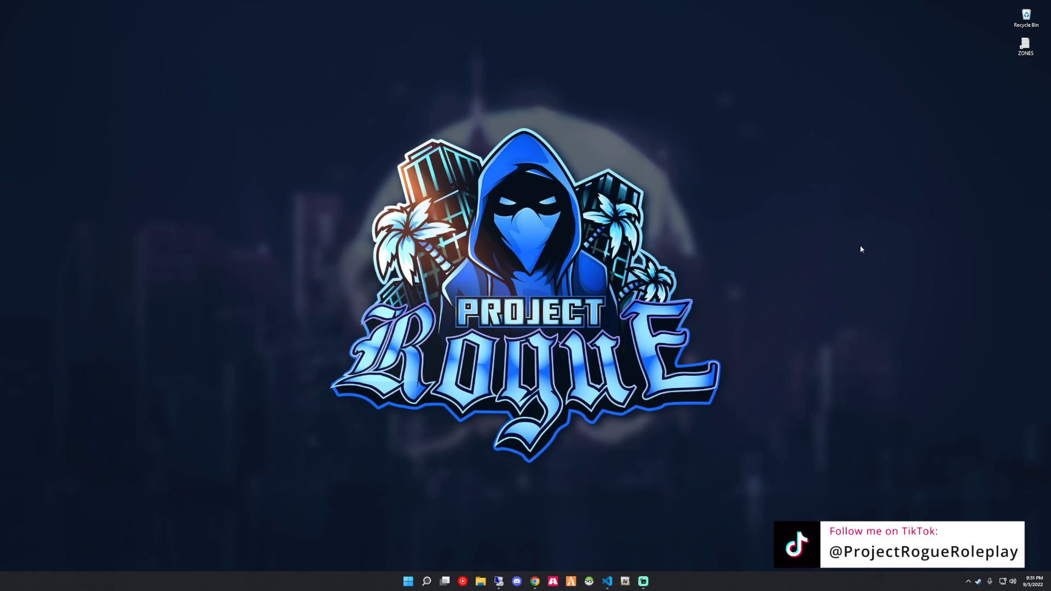
Search Windows for the uninstall settings and open Add or remove programs.
click(406, 582)
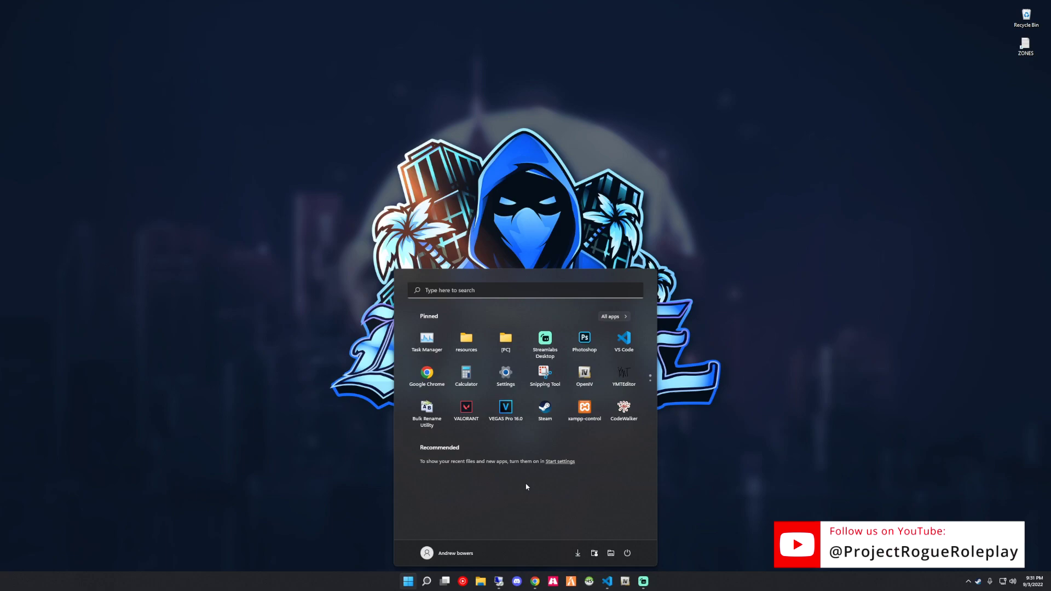
text(unistall)
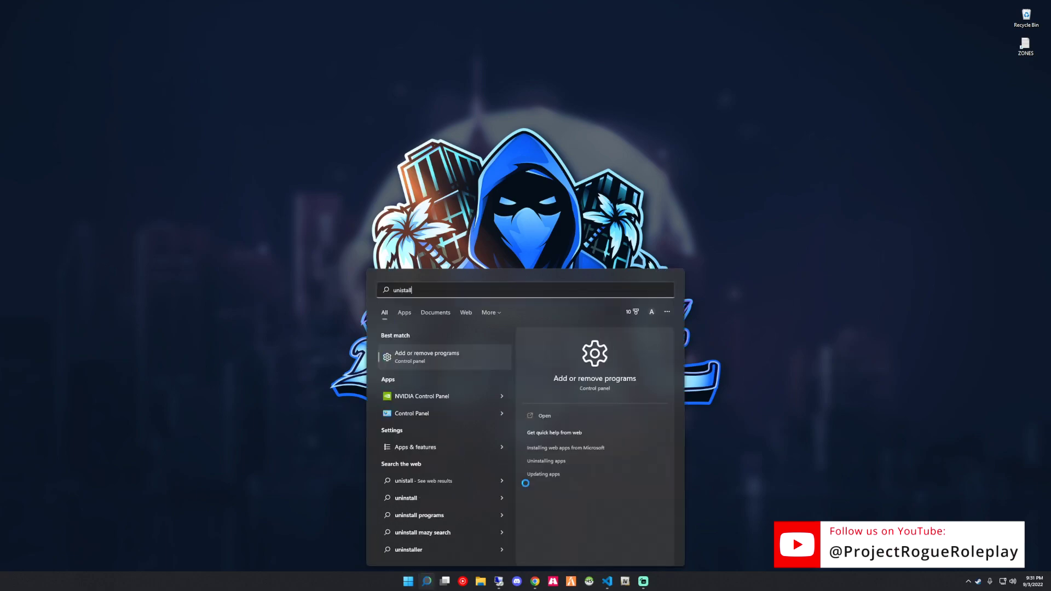
click(459, 362)
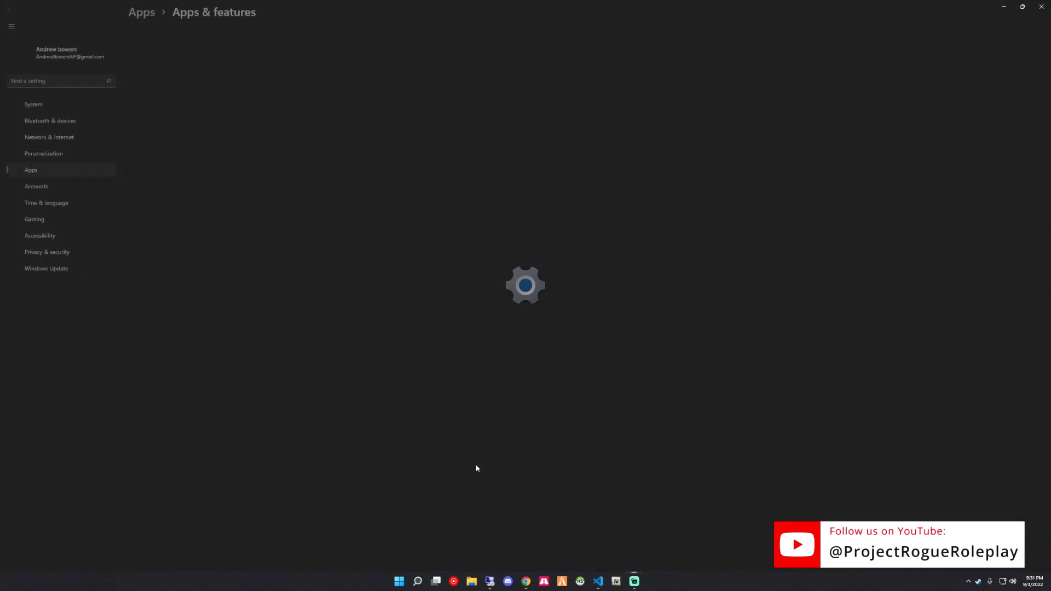
Uninstall FiveM from the installed apps list, confirm its removal and close Settings.
scroll(242, 450, down, 8)
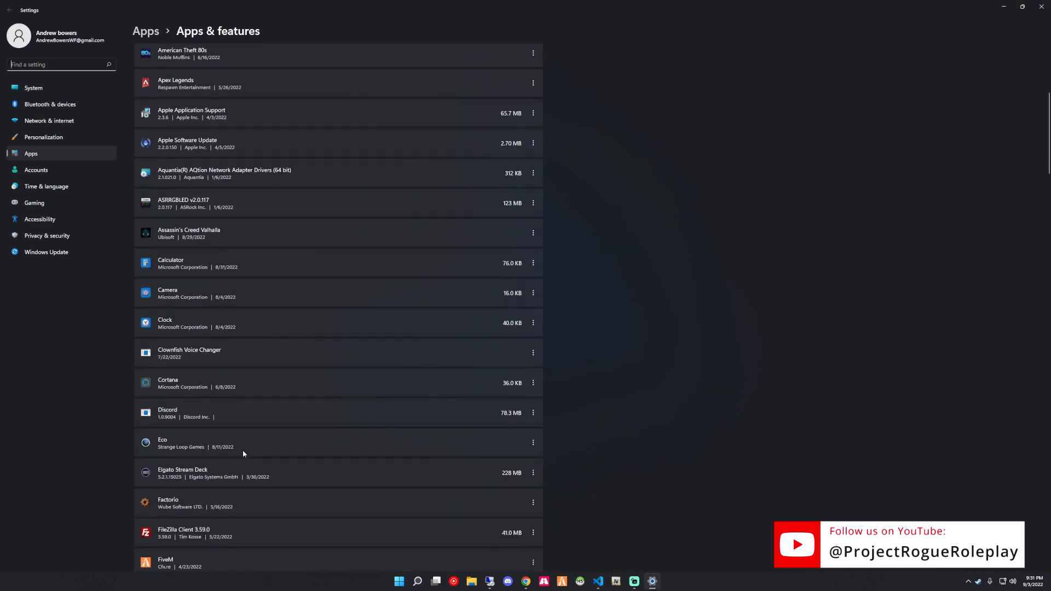
click(533, 362)
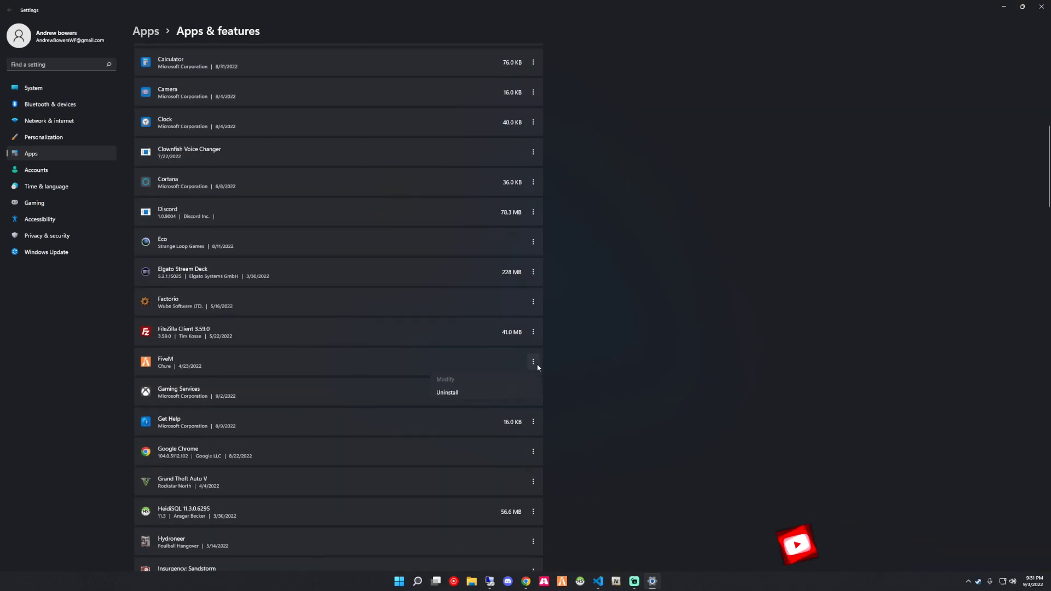
click(462, 393)
click(528, 408)
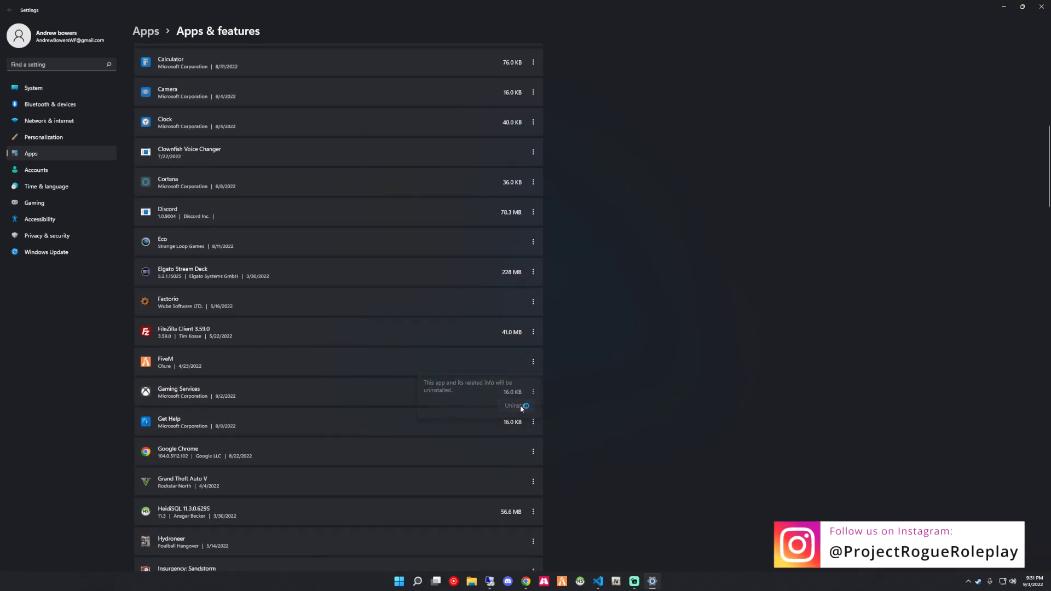
click(544, 296)
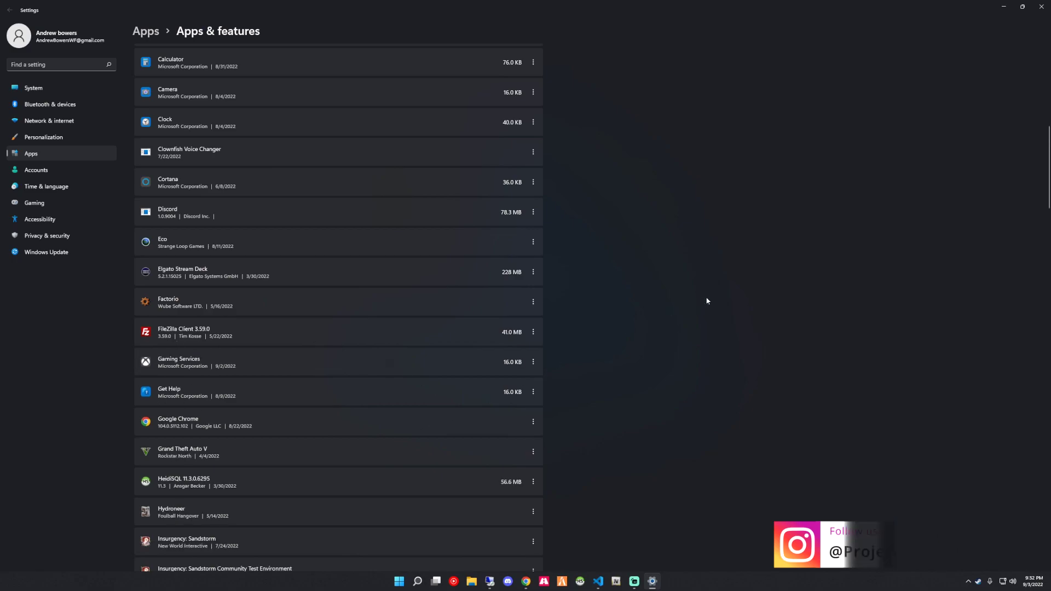
key(alt+F4)
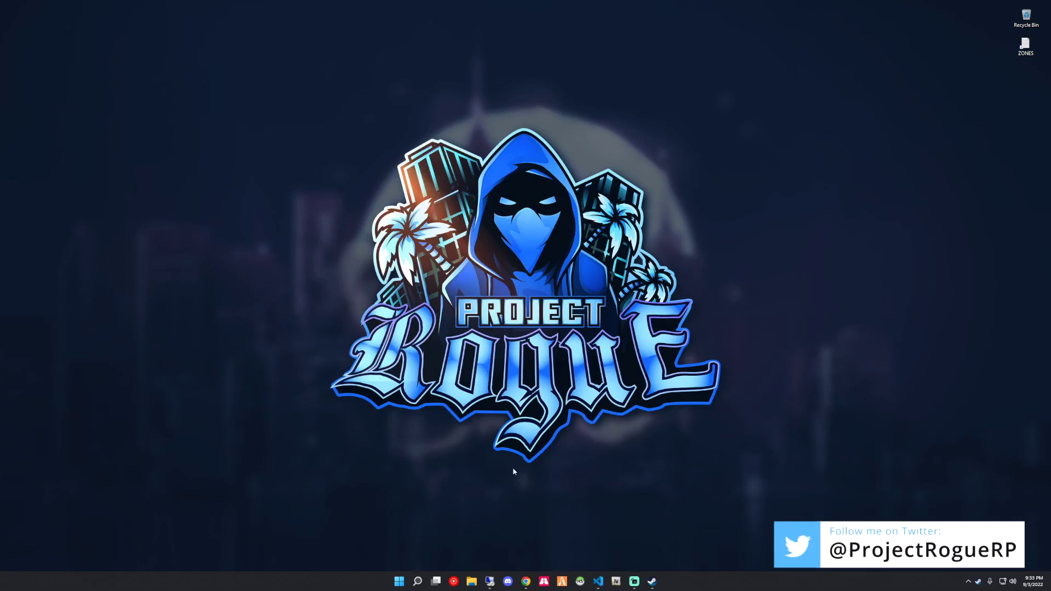
Launch Steam, maximize its window and show Grand Theft Auto V in the game library.
click(400, 583)
text(steam)
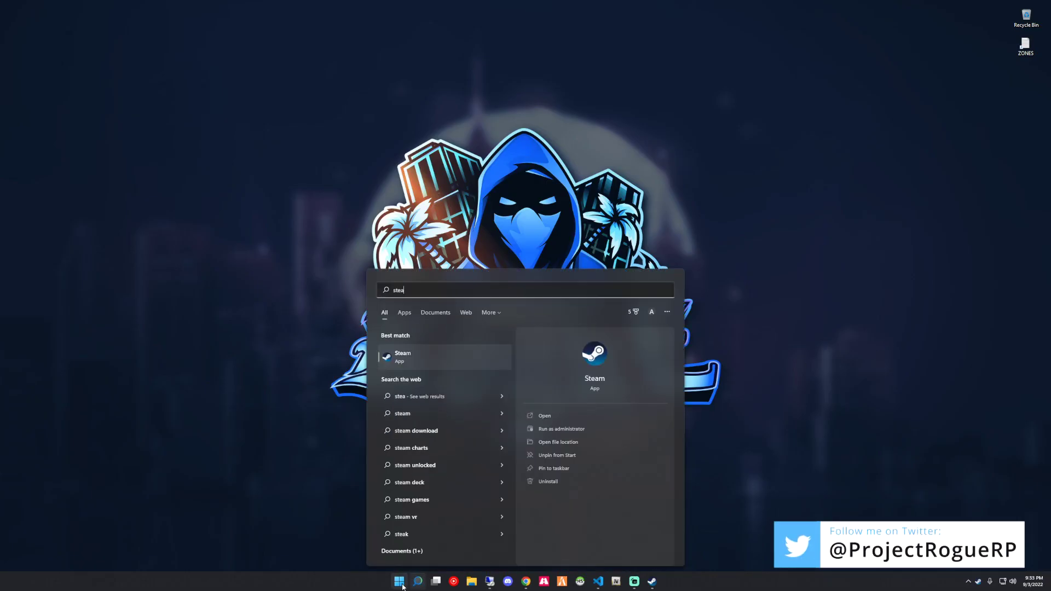
key(Return)
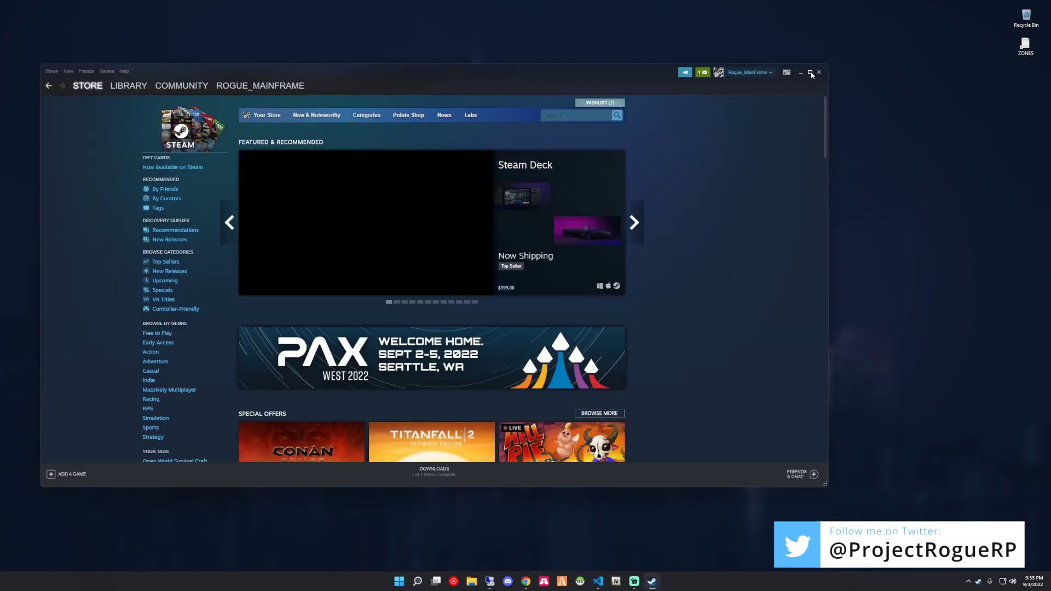
click(810, 71)
click(92, 26)
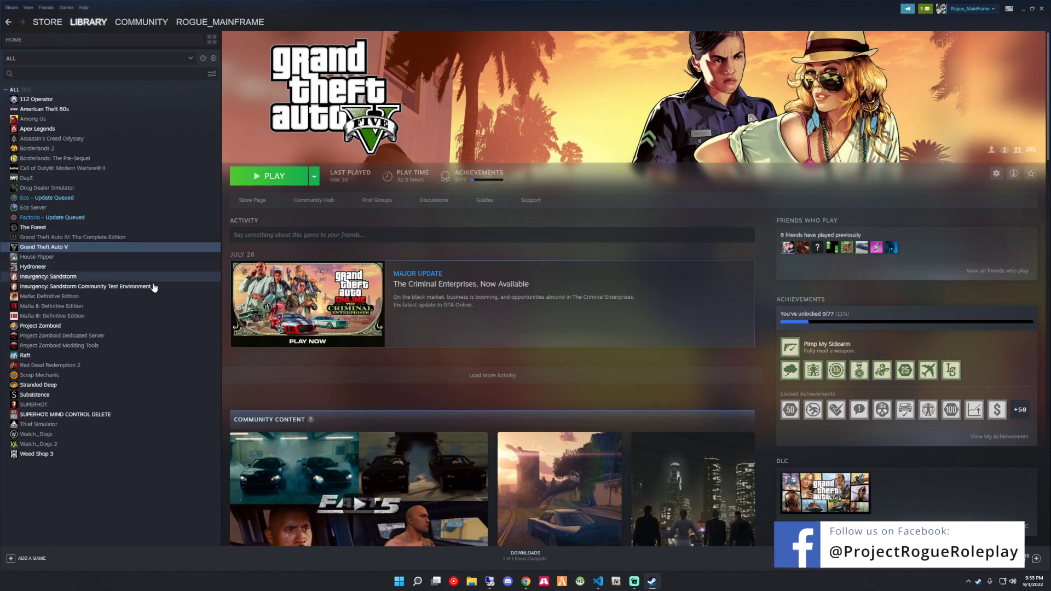
Uninstall Grand Theft Auto V in Steam and start reinstalling it under E:\steam.
click(996, 174)
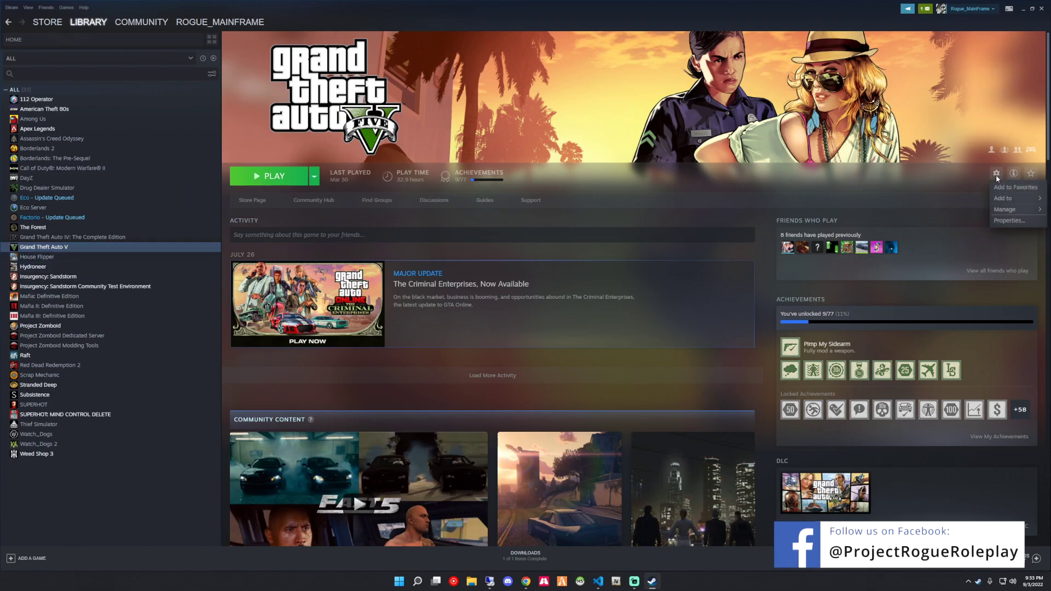
mouse_move(1013, 209)
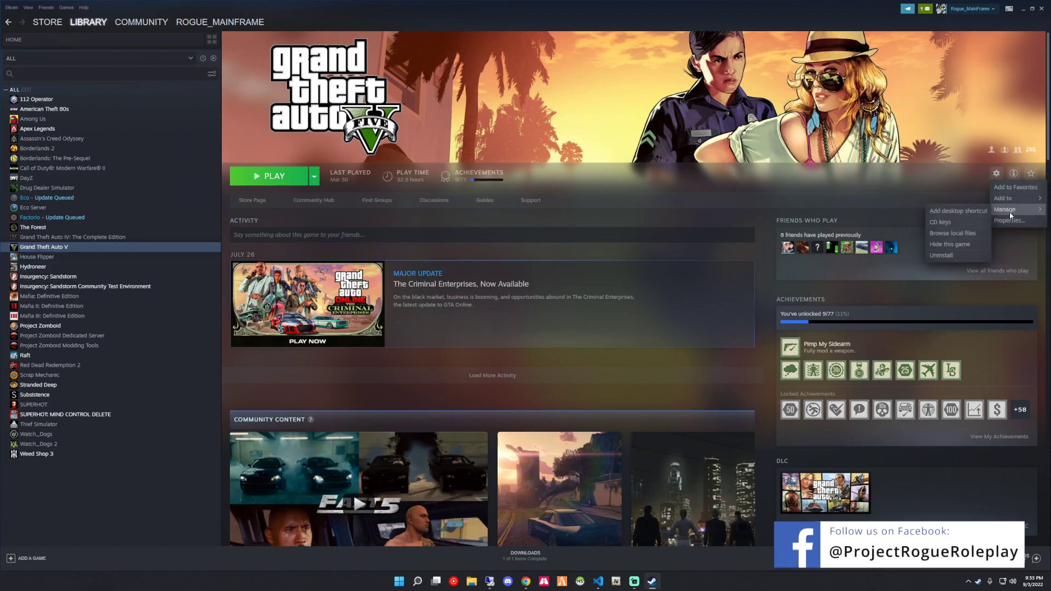
click(936, 256)
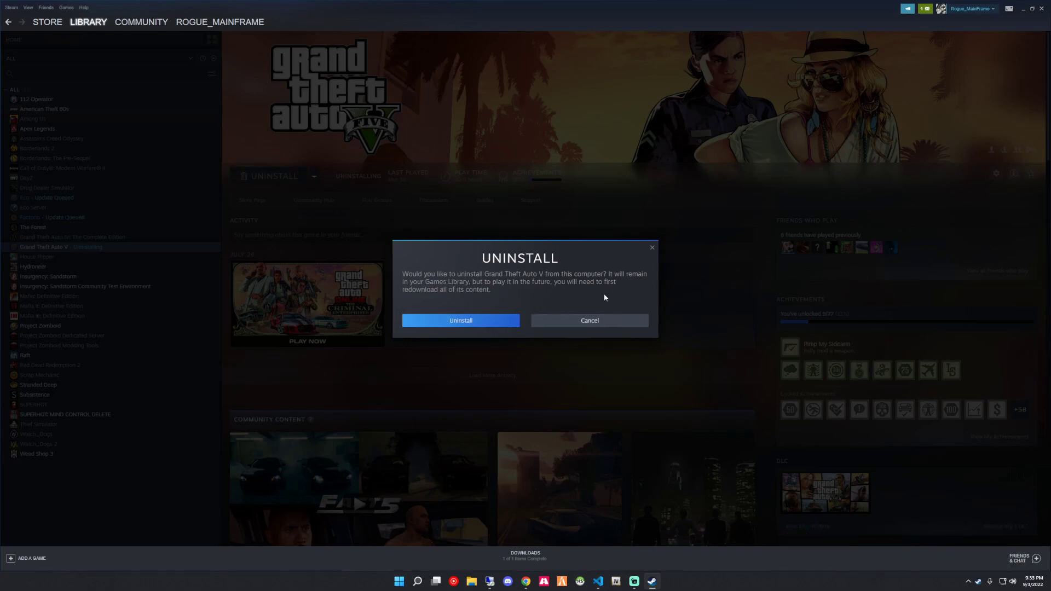
click(486, 323)
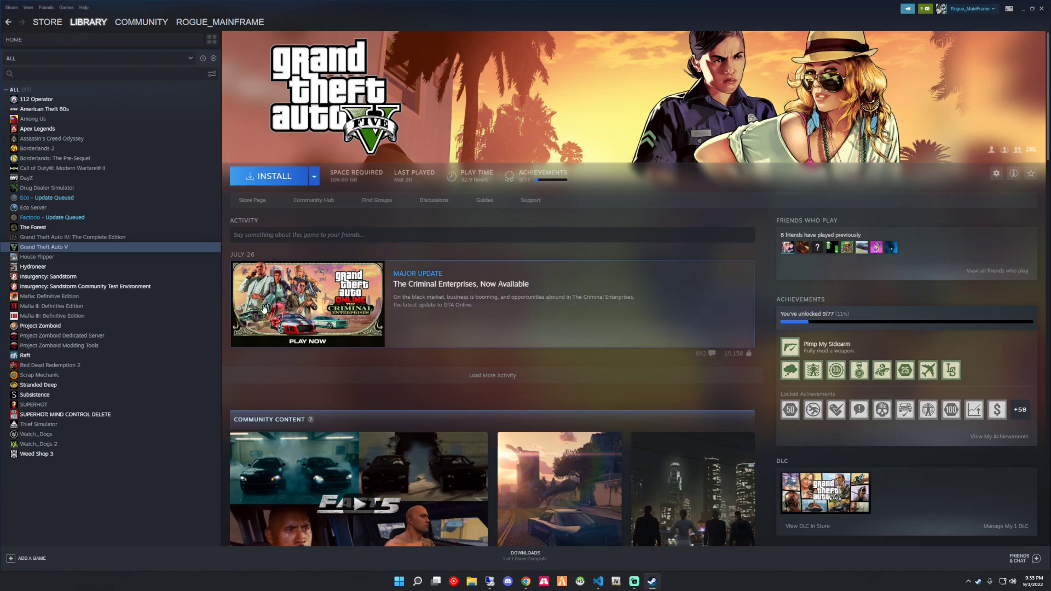
click(277, 178)
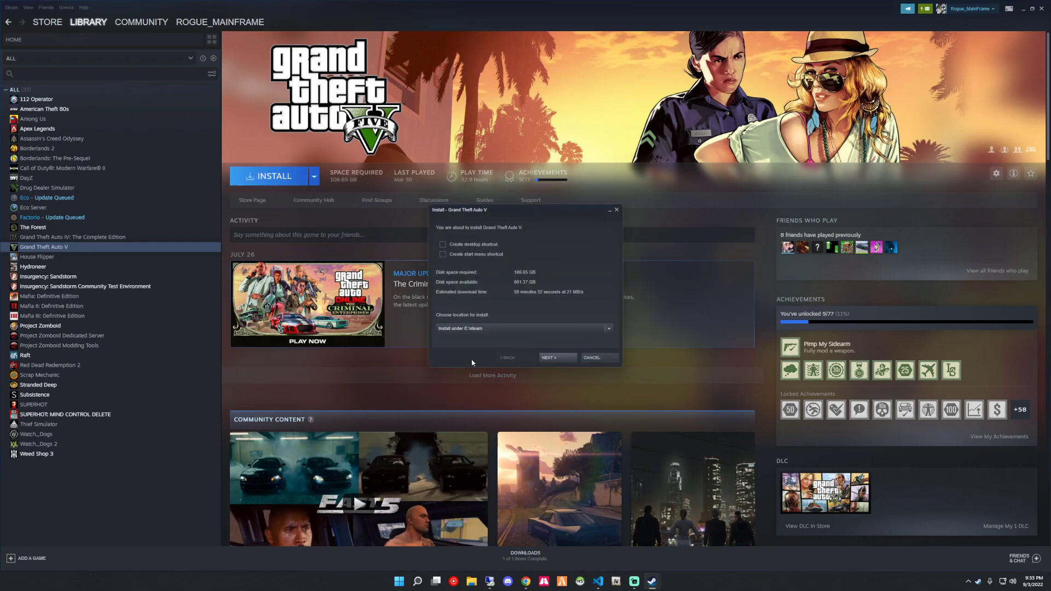
click(559, 361)
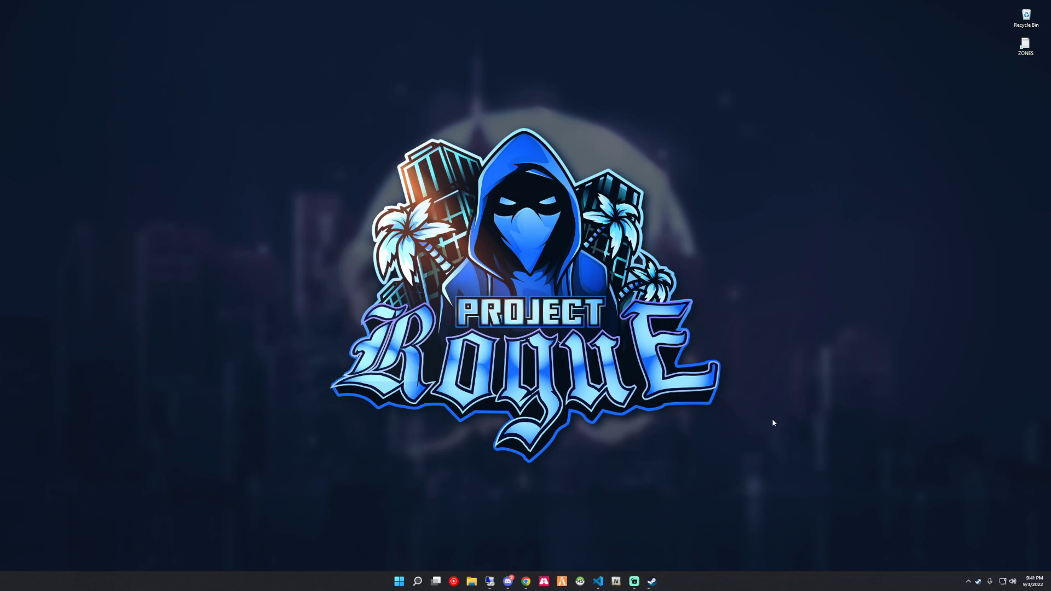
Switch to Chrome and join the Gold membership at $10 per month on Razed's Patreon page.
click(526, 581)
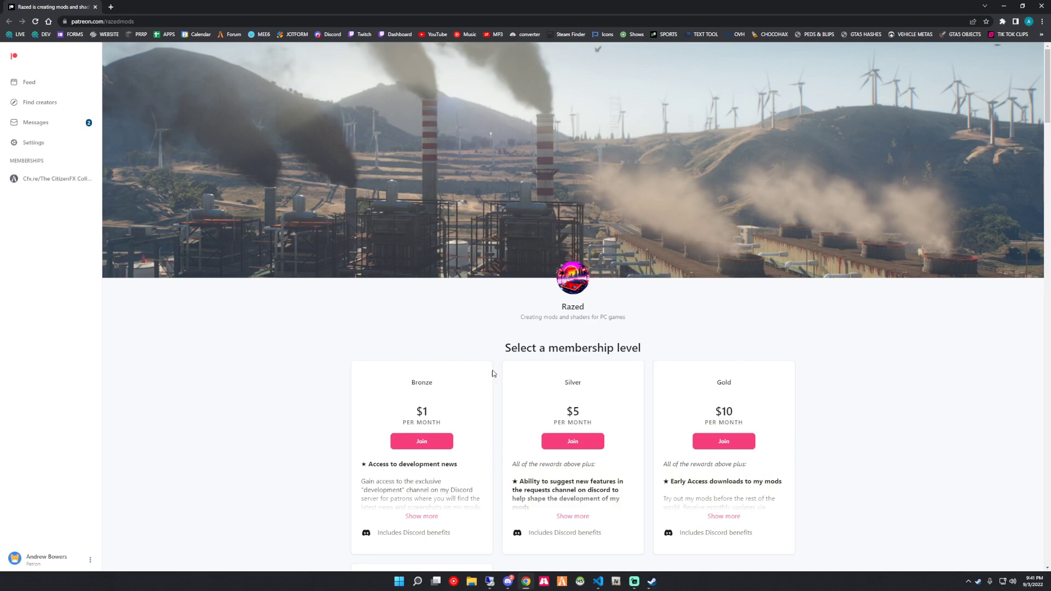
scroll(490, 371, down, 5)
scroll(341, 412, up, 1)
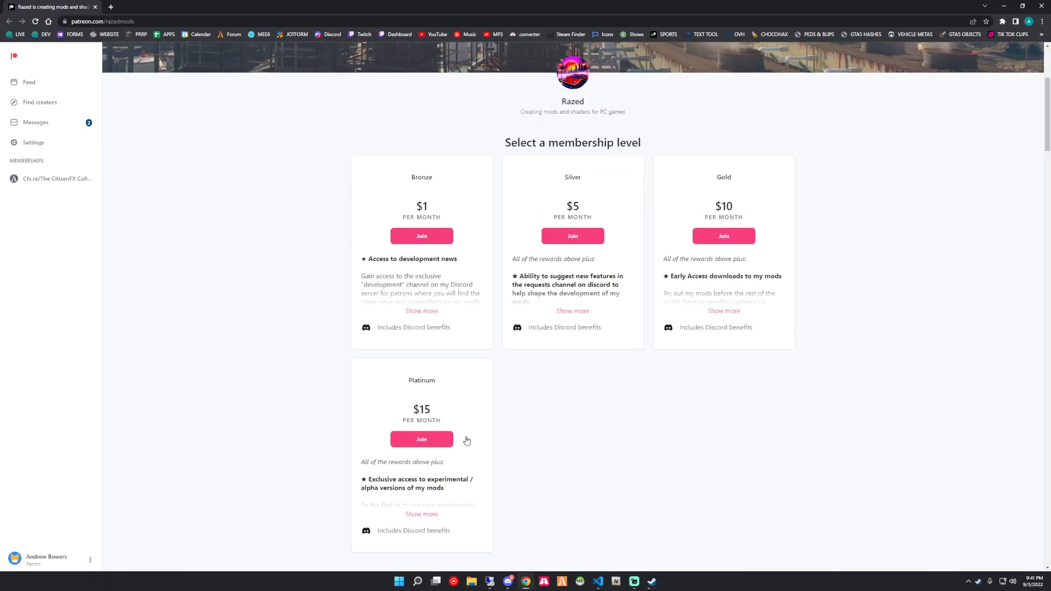
click(722, 237)
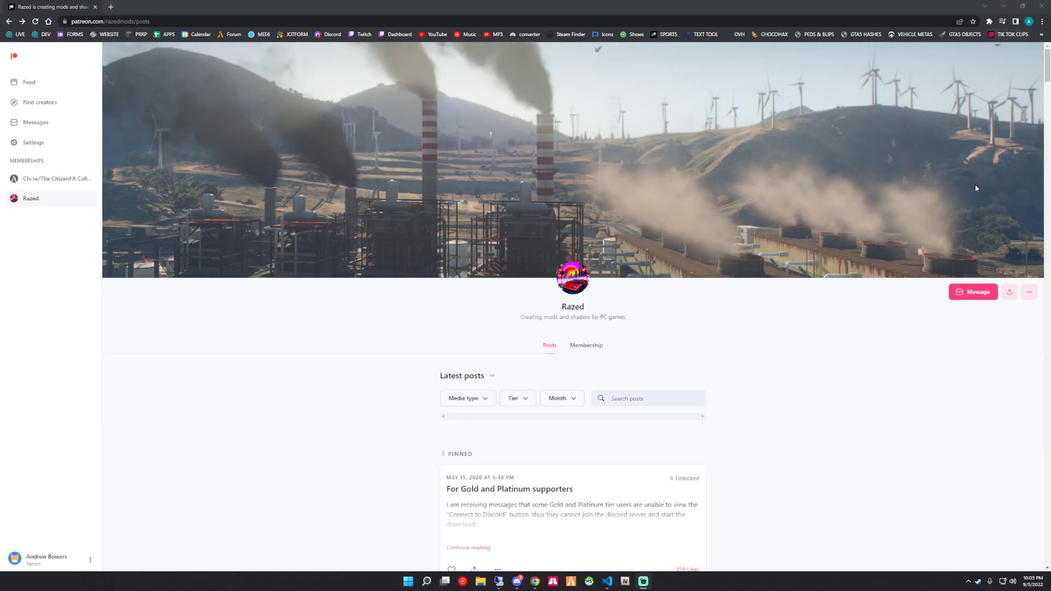
Follow the download link in the August 31st update post and download the NVE FiveM Package zip.
scroll(823, 345, down, 7)
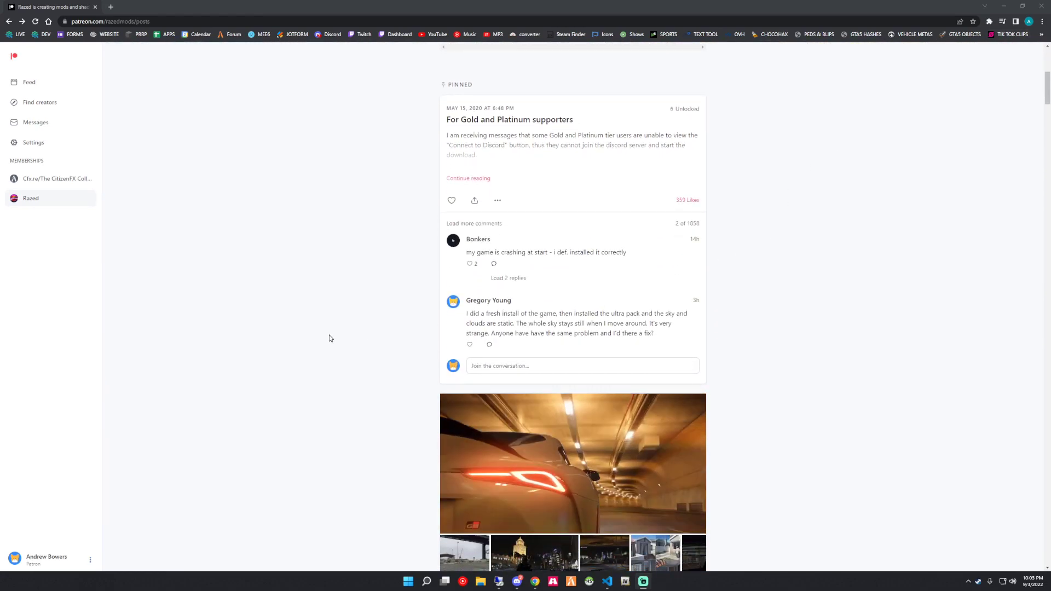
scroll(328, 336, down, 3)
scroll(311, 345, down, 1)
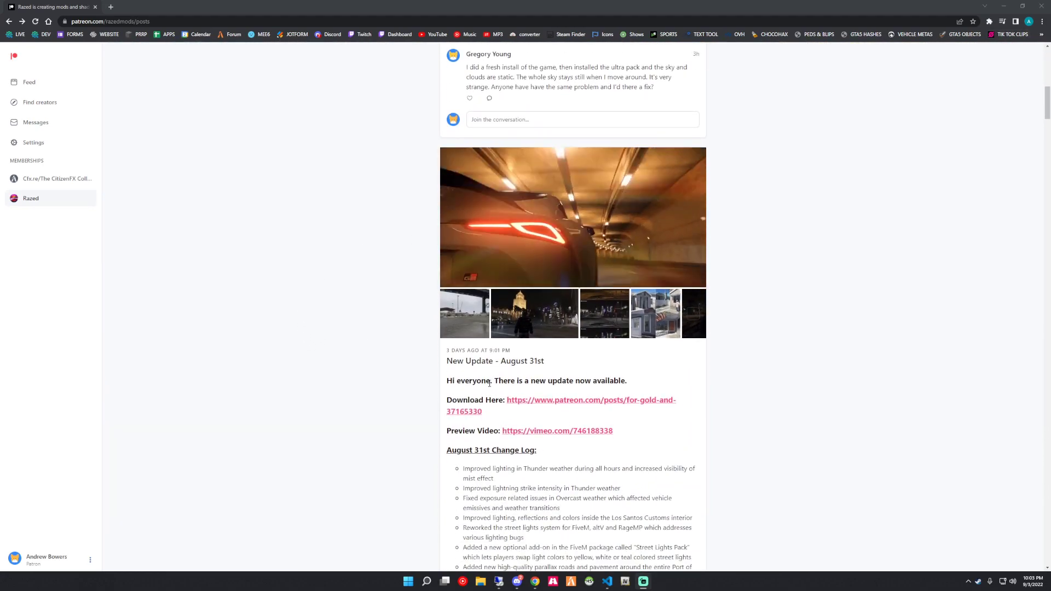
drag(520, 351, 445, 351)
drag(540, 364, 434, 364)
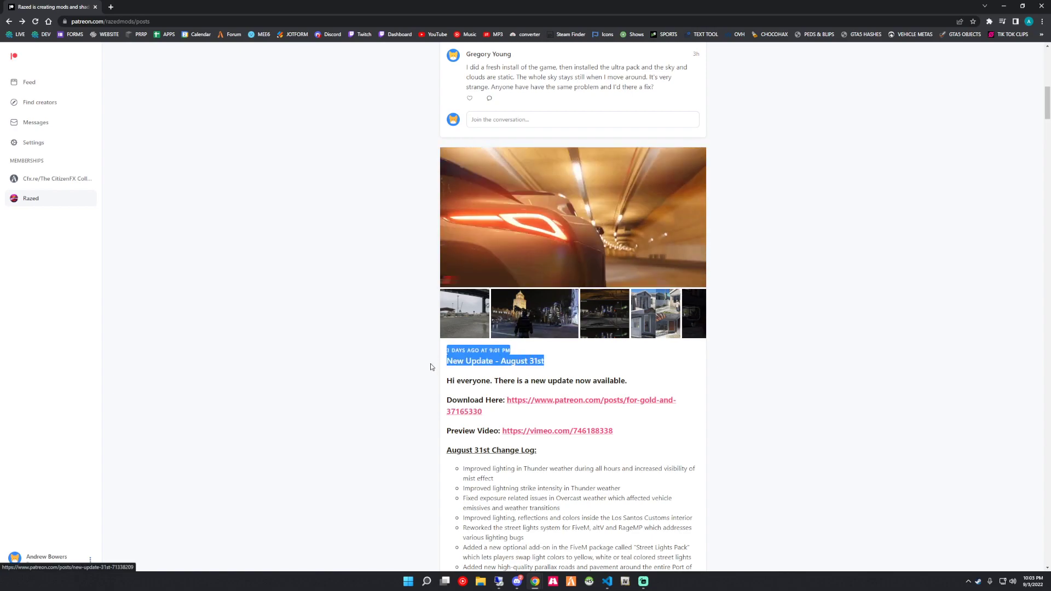
click(548, 406)
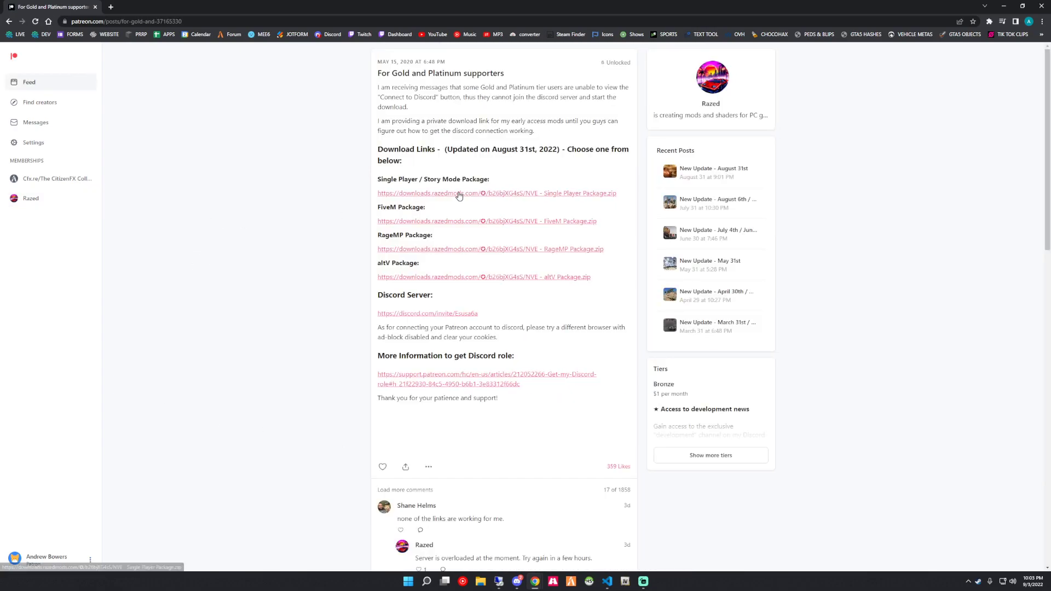
click(504, 222)
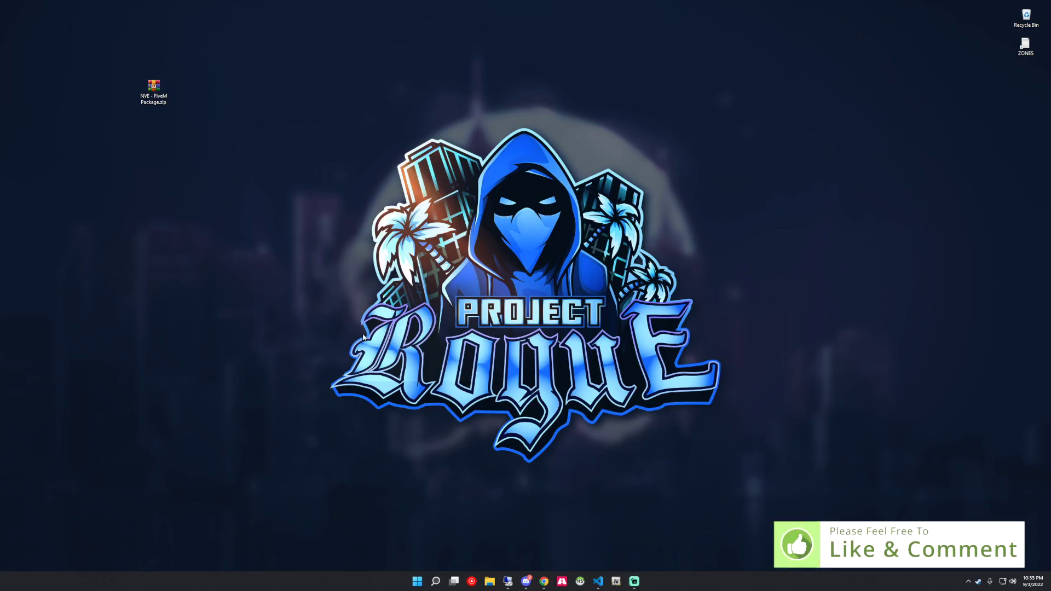
drag(57, 48, 236, 156)
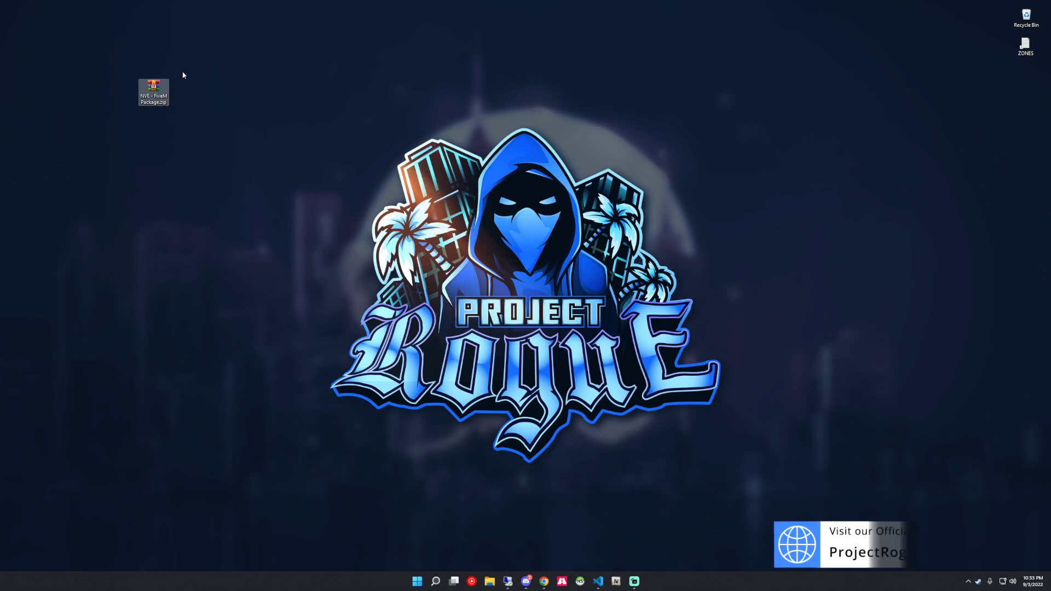
Download the FiveM client from fivem.net in Chrome, accepting the terms of service, and put FiveM.exe on the desktop.
click(543, 581)
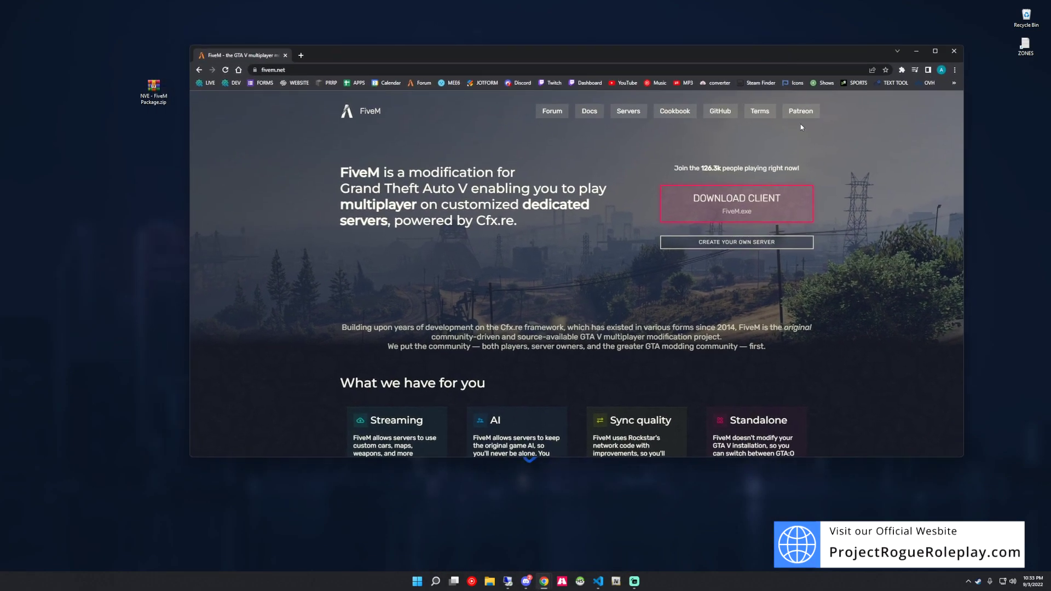
click(787, 208)
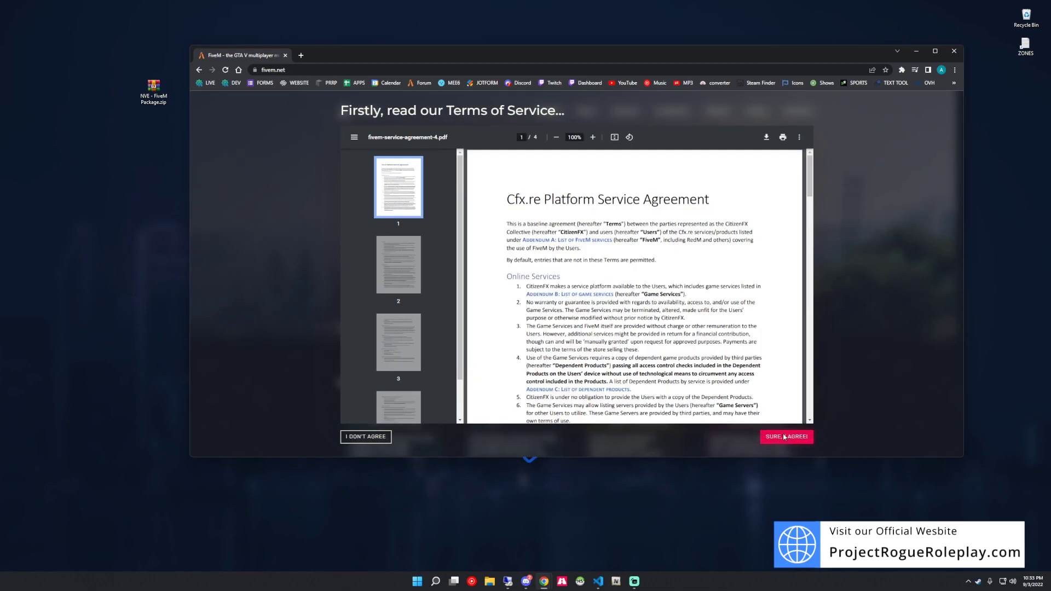
click(785, 437)
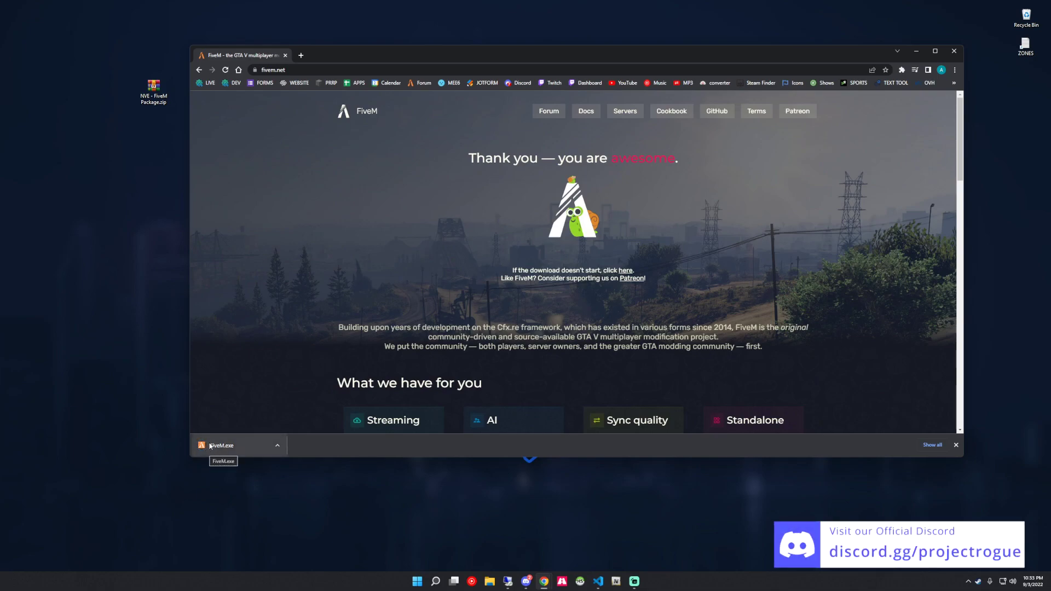
drag(210, 446, 81, 388)
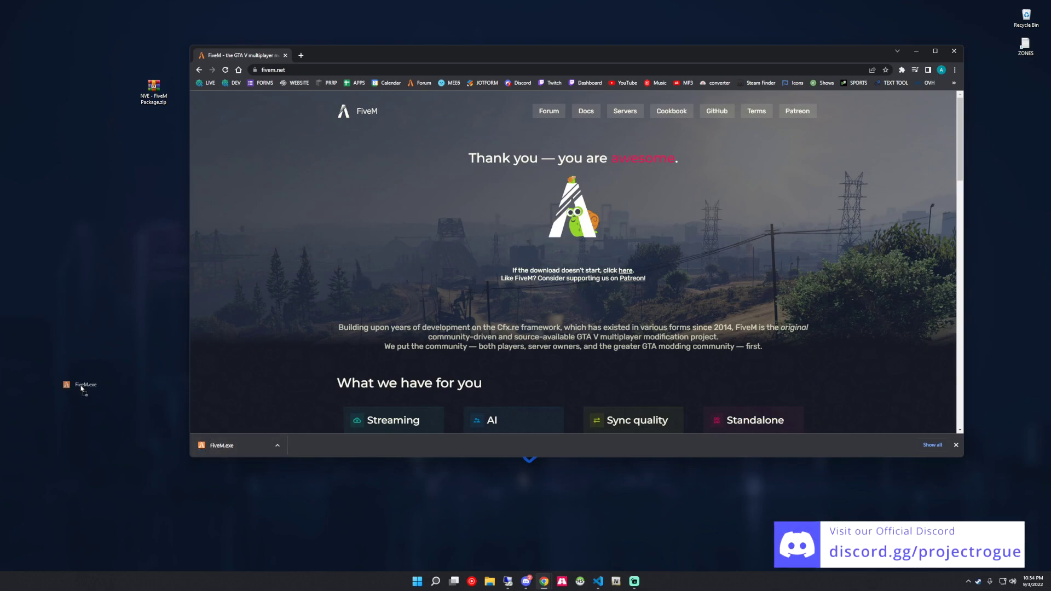
drag(82, 389, 85, 391)
Switch to File Explorer and create a folder named FIVEM on the New Volume (E:) drive.
click(489, 581)
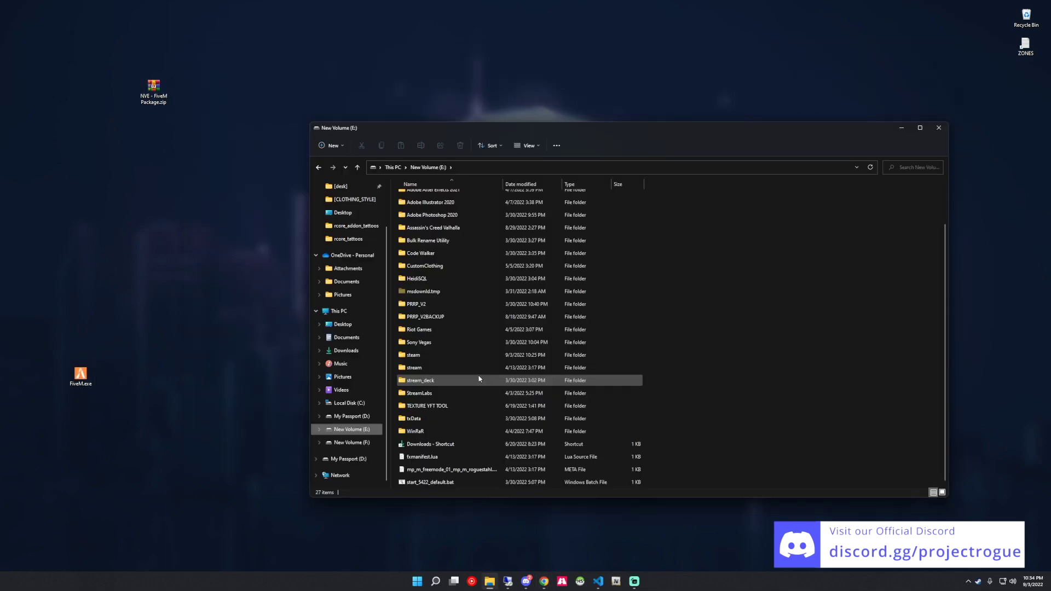
scroll(480, 387, up, 2)
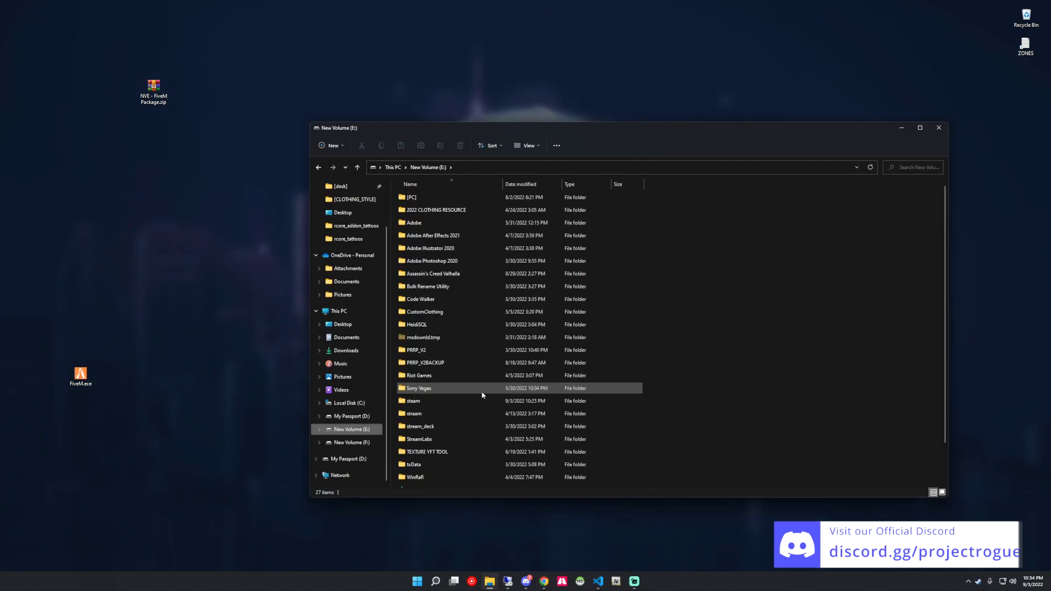
right_click(775, 235)
mouse_move(799, 300)
click(922, 300)
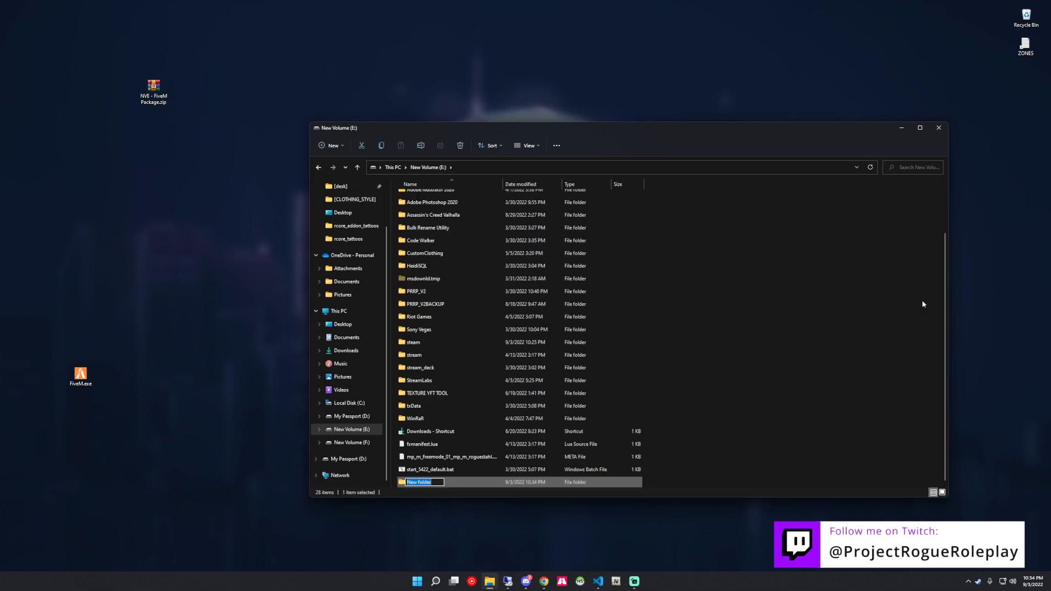
text(FIVEM)
key(Return)
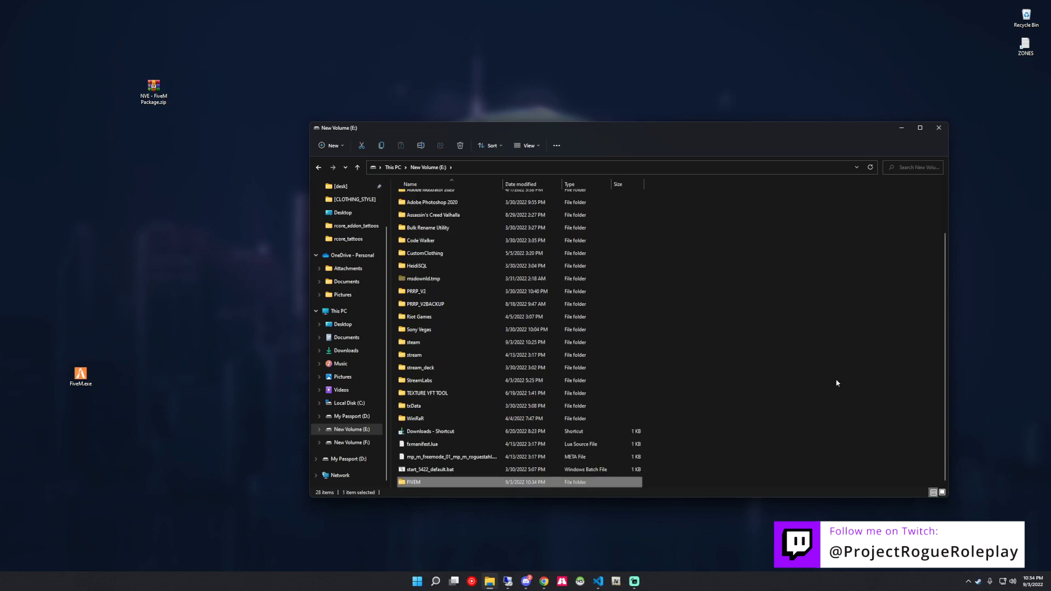
Move FiveM.exe from the desktop into the FIVEM folder and run it to install FiveM there.
double_click(448, 483)
drag(80, 375, 465, 246)
double_click(430, 198)
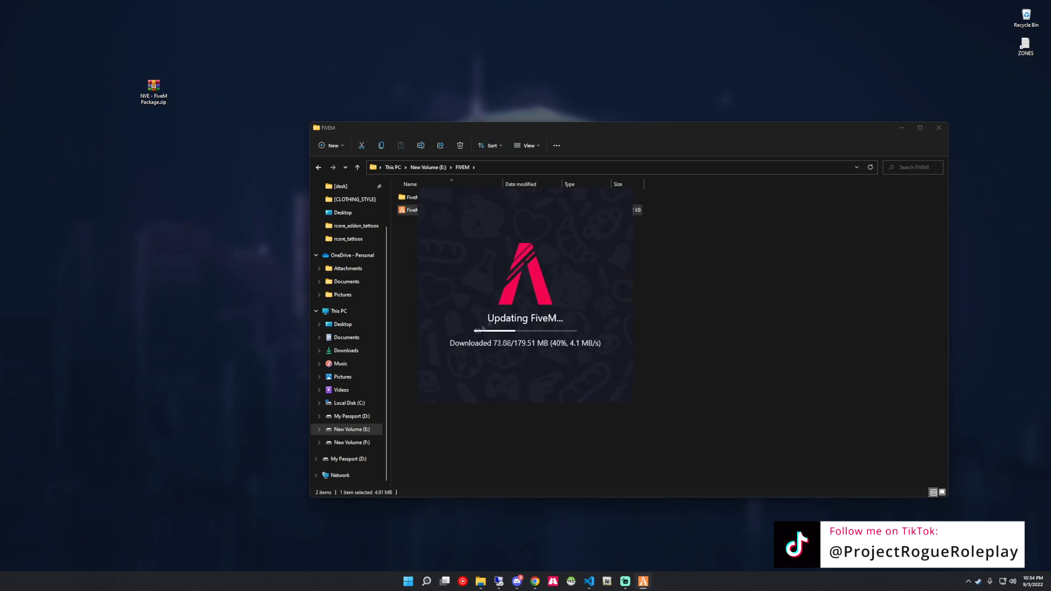
Browse from New Volume (E:) through steam, steamapps and common to the Grand Theft Auto V folder and select GTA5.exe as FiveM's game executable.
drag(796, 129, 605, 101)
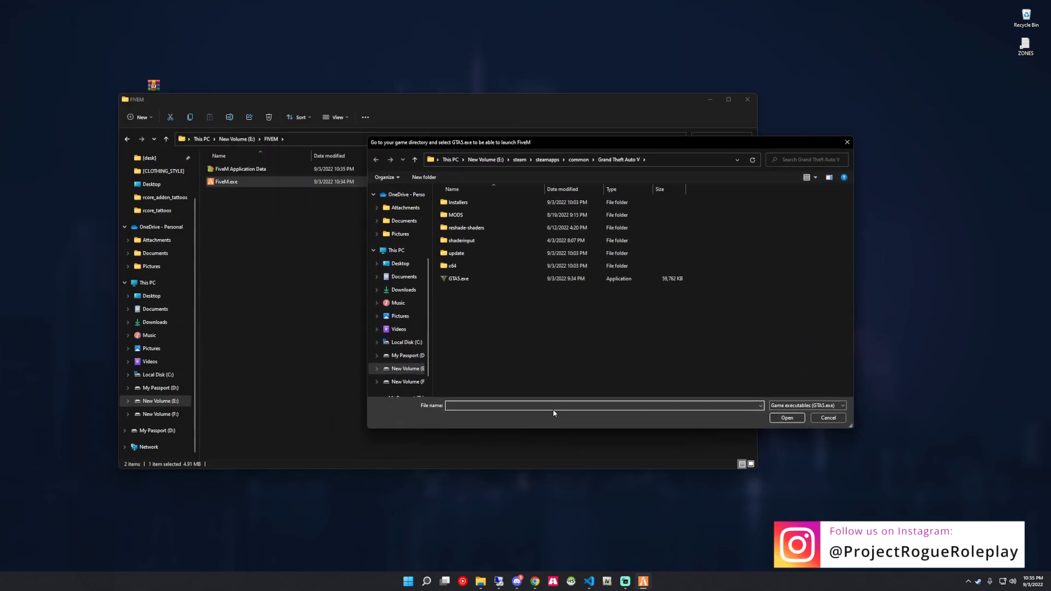
click(520, 161)
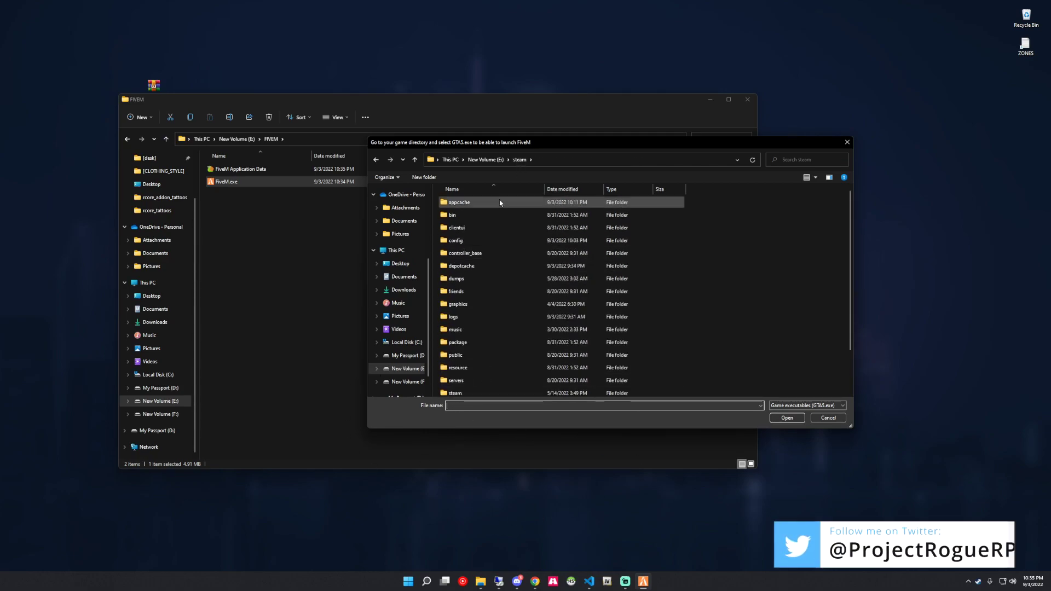
click(486, 159)
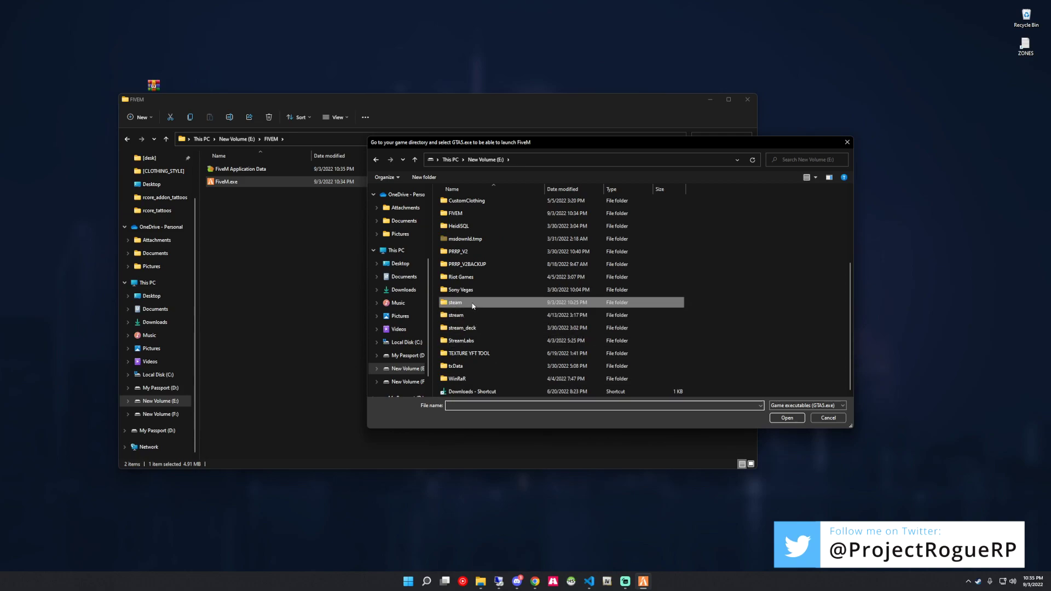
double_click(469, 306)
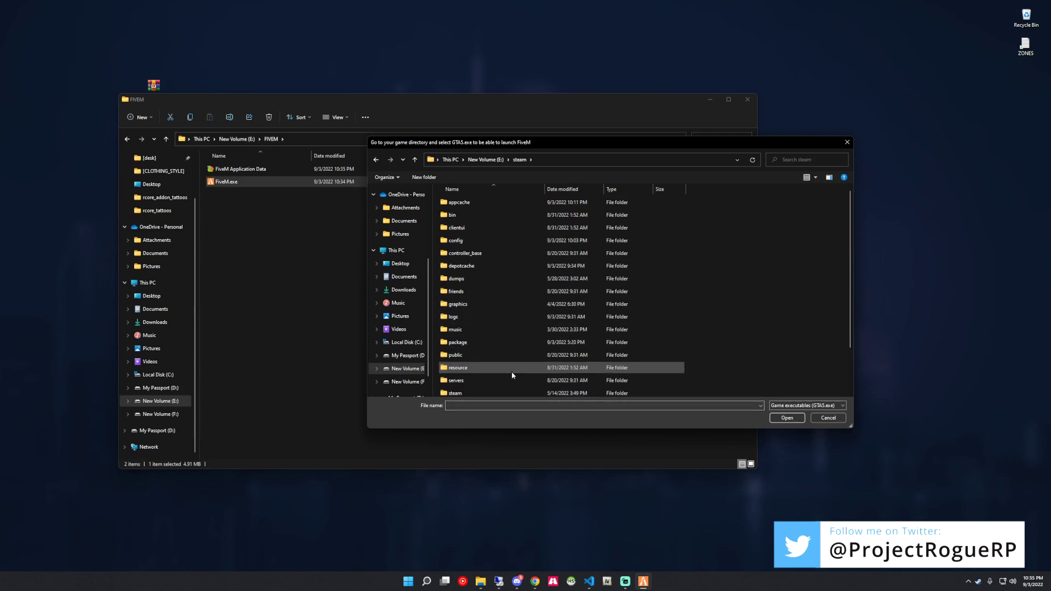
double_click(457, 354)
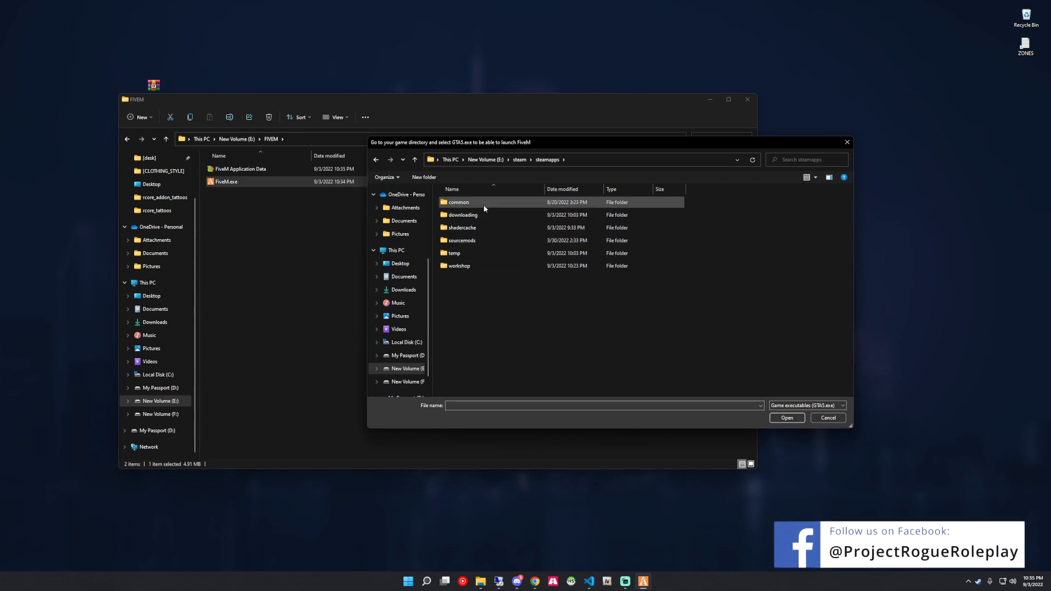
double_click(483, 205)
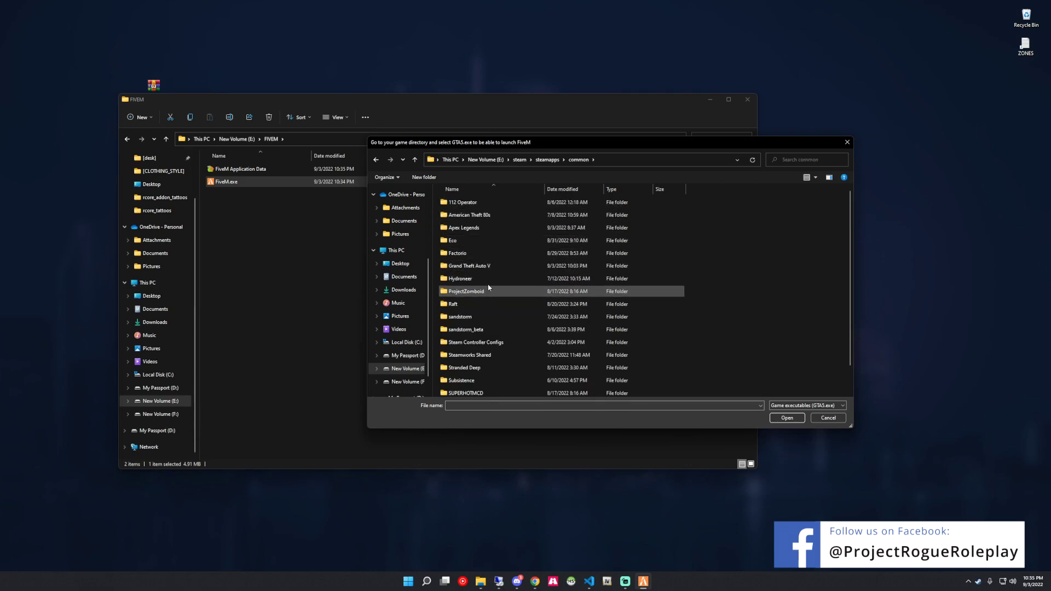
double_click(488, 265)
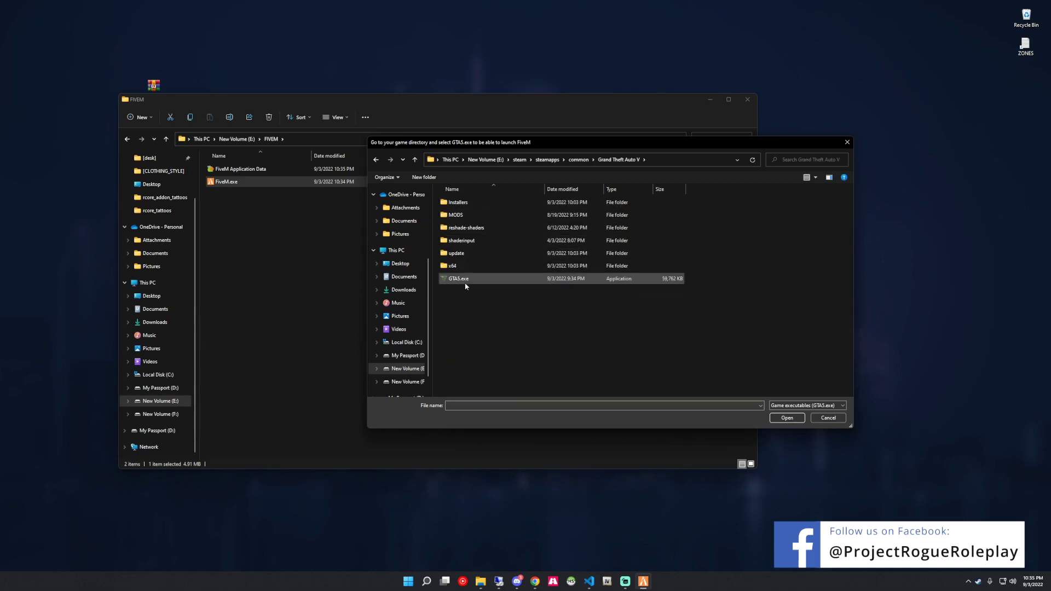
click(786, 417)
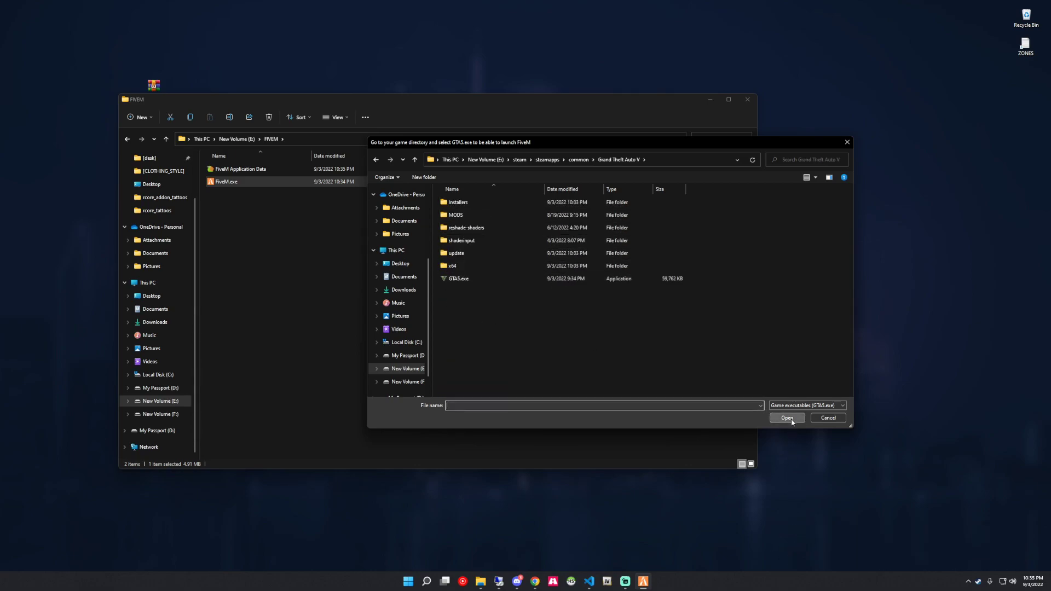
click(459, 279)
click(786, 418)
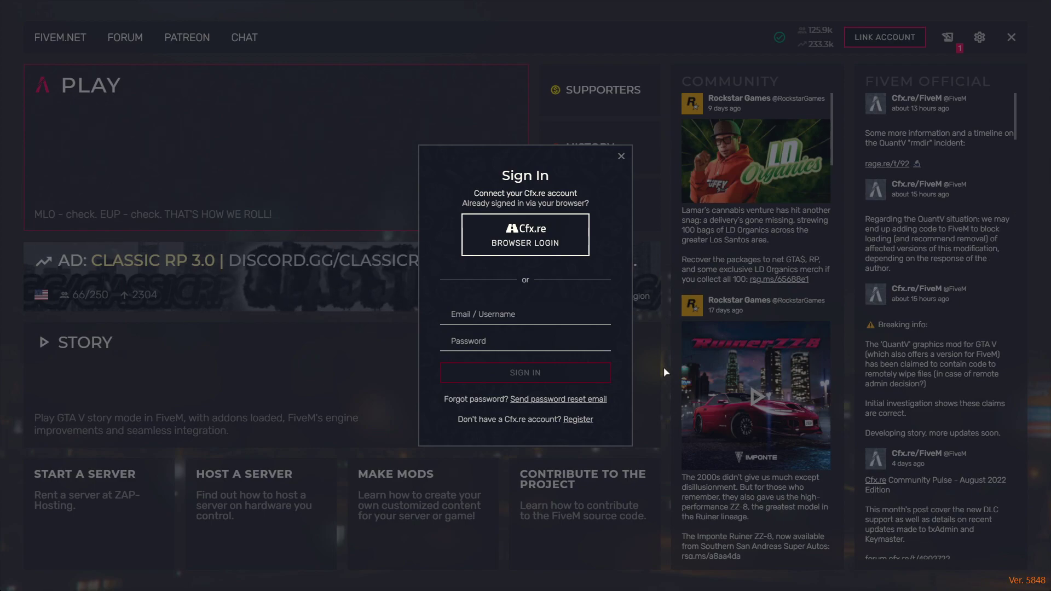
Dismiss the sign-in prompt and link the Cfx.re account from FiveM's settings using browser login, authorizing the connection.
click(621, 158)
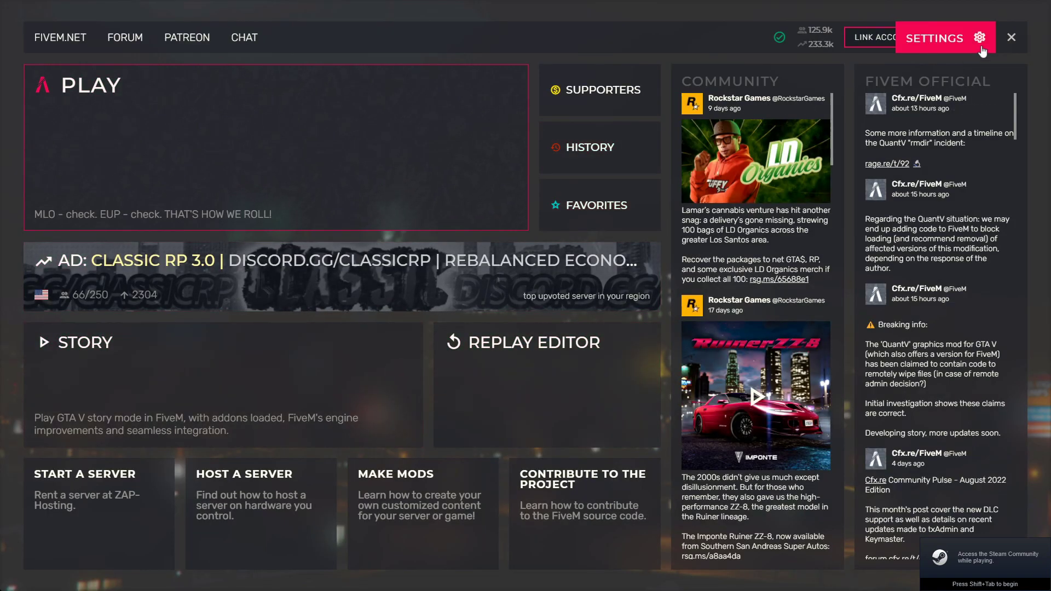
click(980, 37)
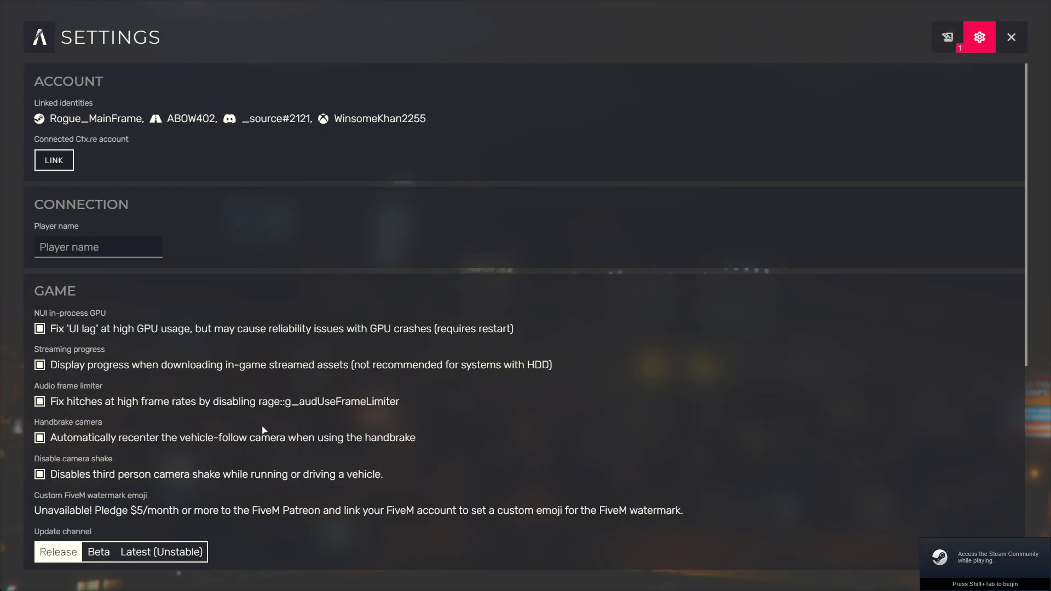
click(53, 164)
click(533, 234)
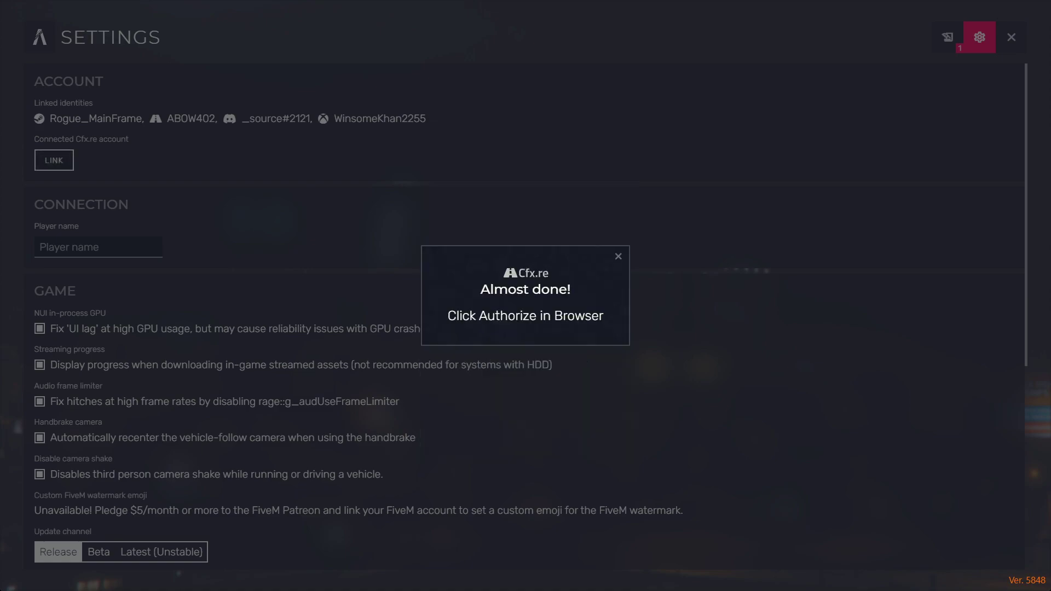
click(524, 360)
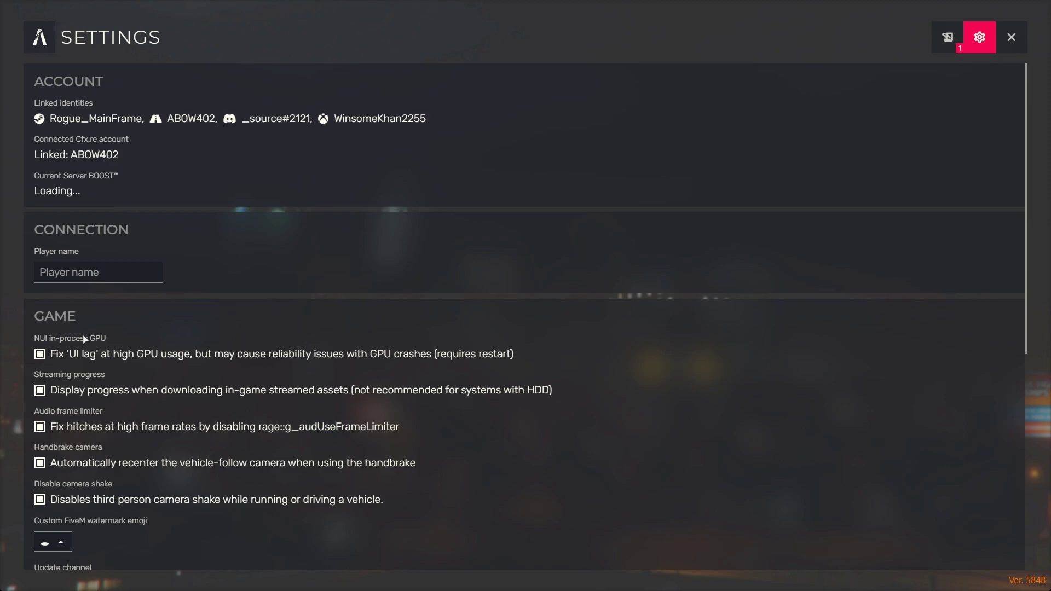
Set FiveM's update channel to Latest (Unstable) in the game settings.
scroll(259, 289, down, 3)
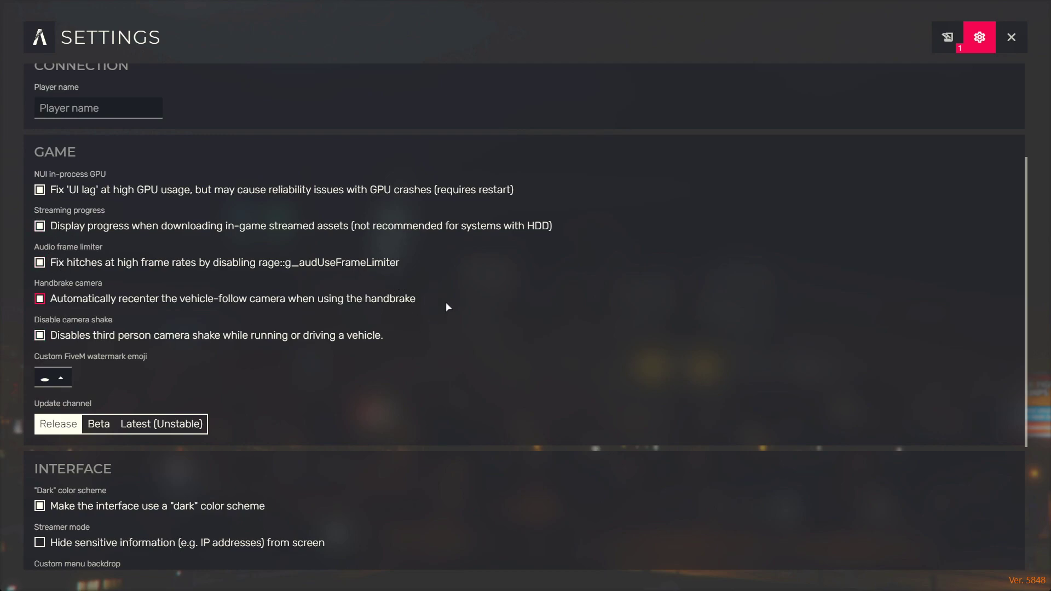
scroll(460, 313, down, 4)
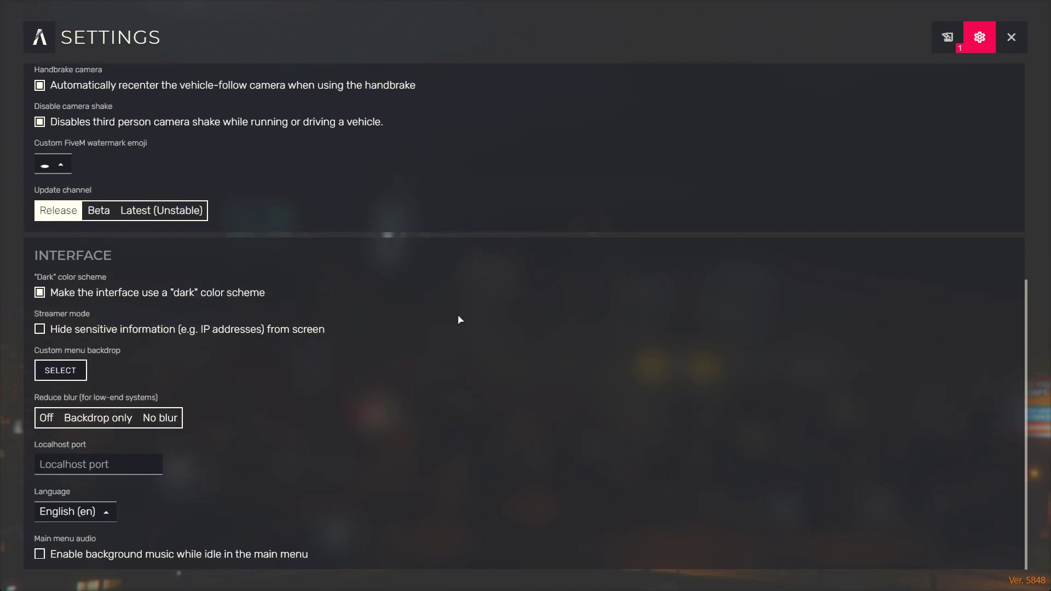
scroll(457, 320, up, 2)
scroll(455, 322, down, 2)
scroll(439, 502, up, 3)
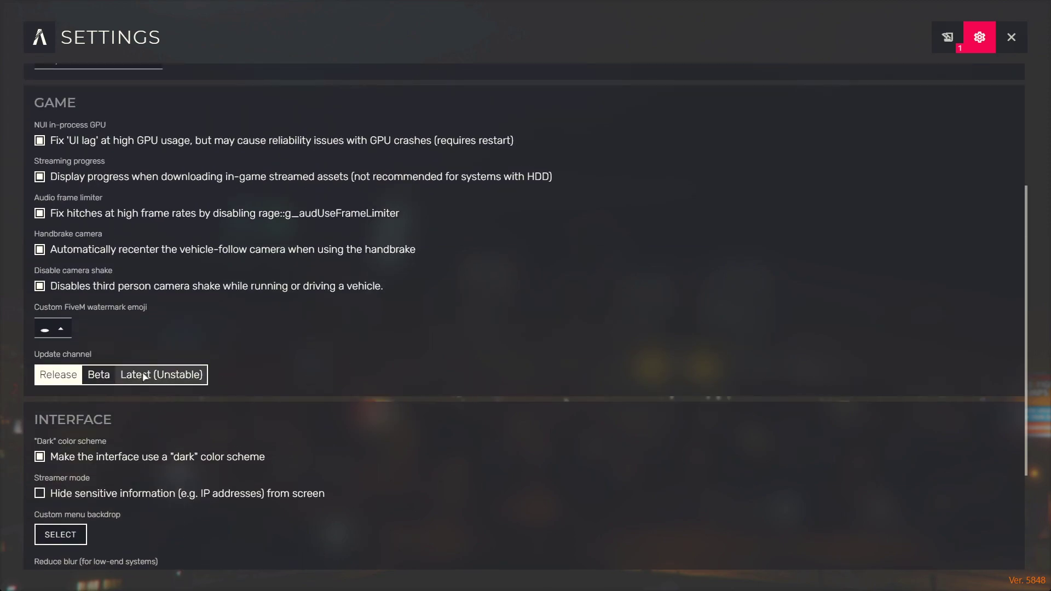
click(155, 376)
click(249, 320)
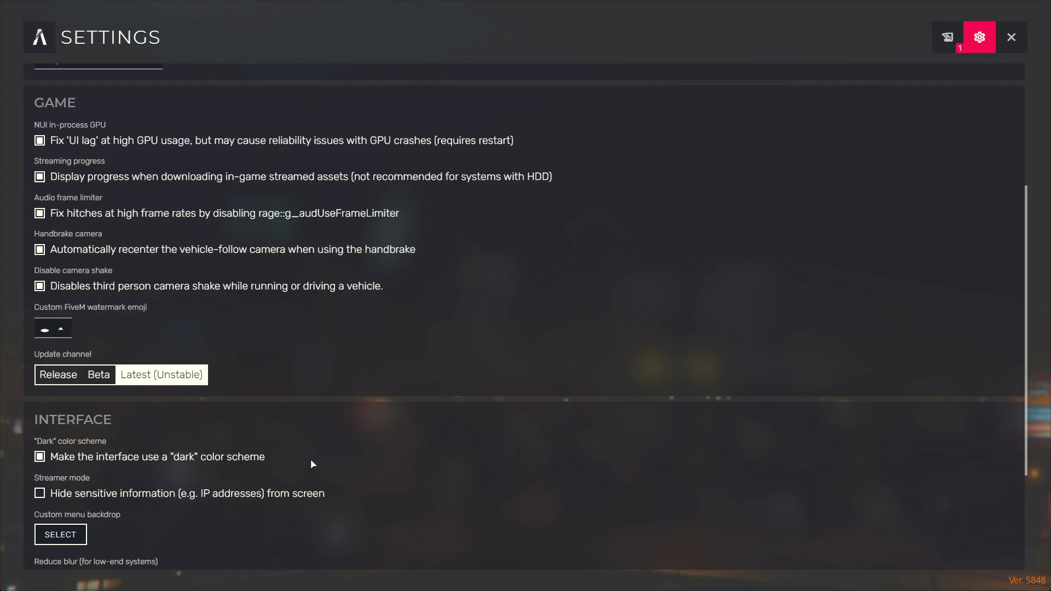
Return to FiveM's home screen, restart the client to apply the update channel, and check the settings again.
scroll(307, 492, up, 4)
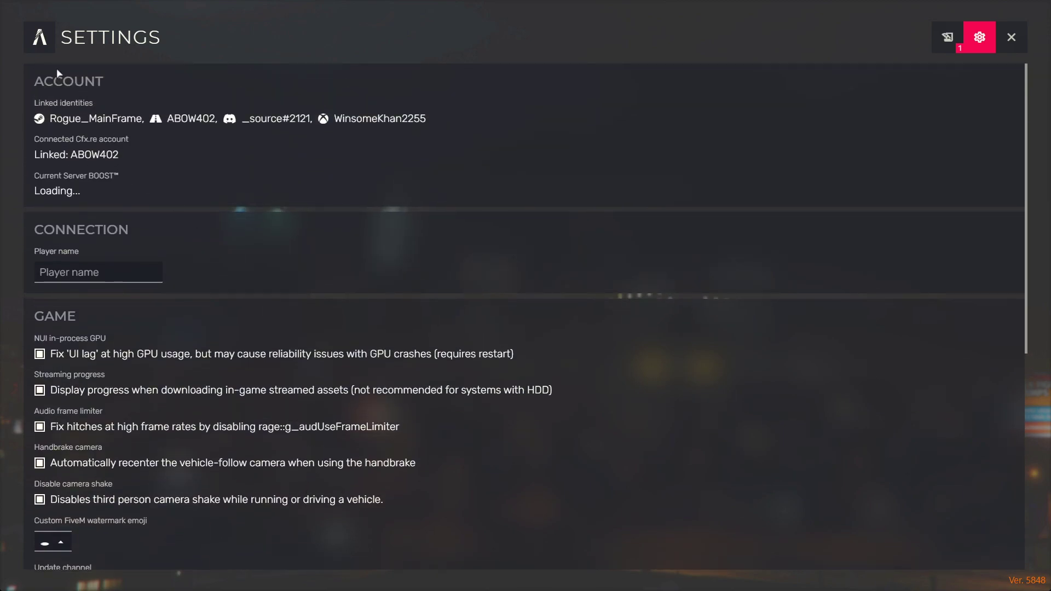
click(39, 38)
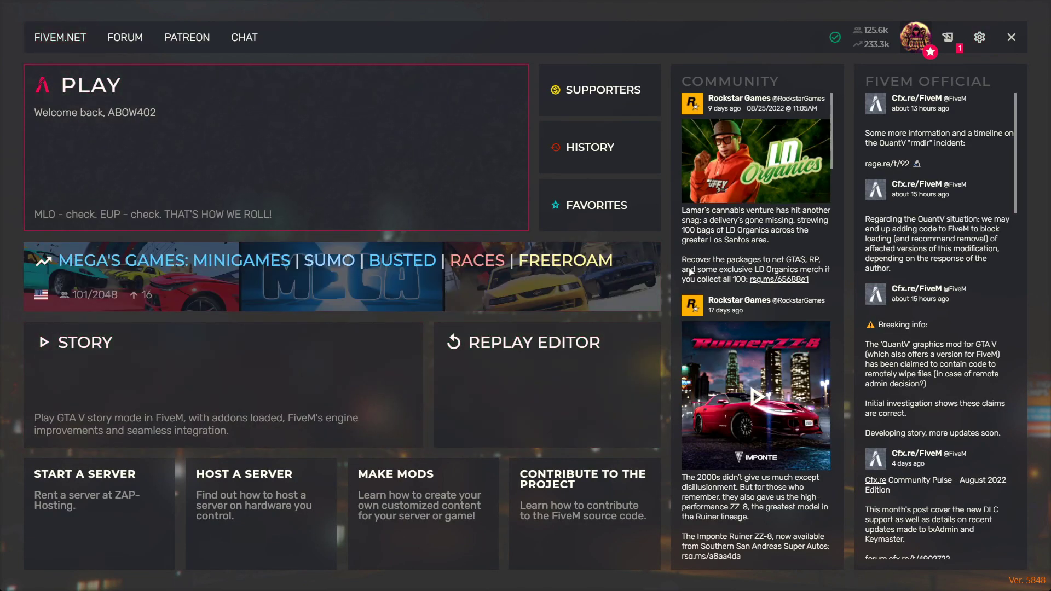
click(1011, 37)
click(941, 35)
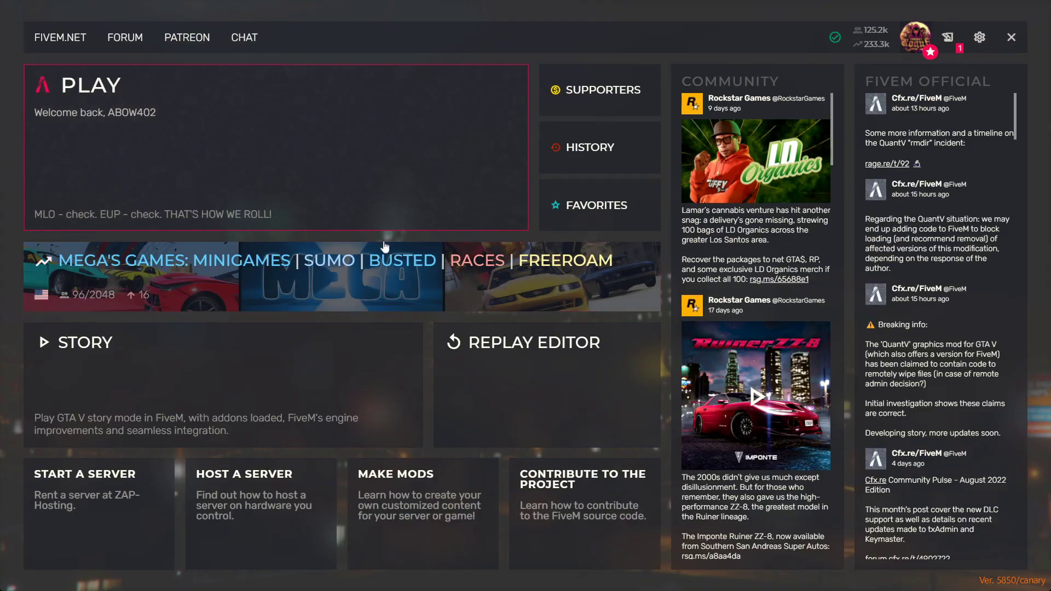
click(980, 37)
scroll(979, 37, down, 2)
click(979, 36)
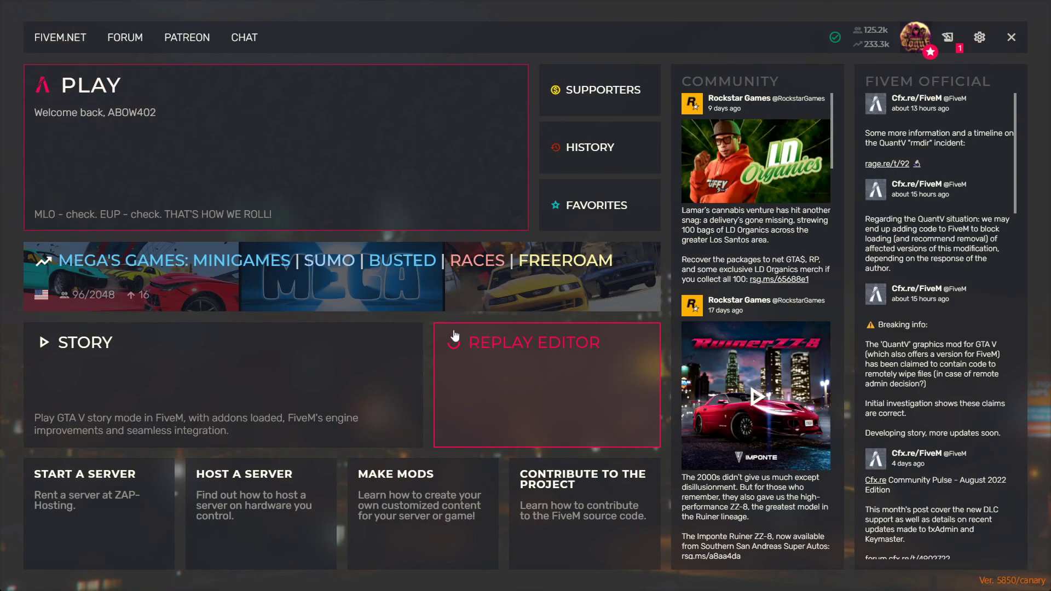
Search the server list for Project Rogue Roleplay and connect to that server.
click(403, 169)
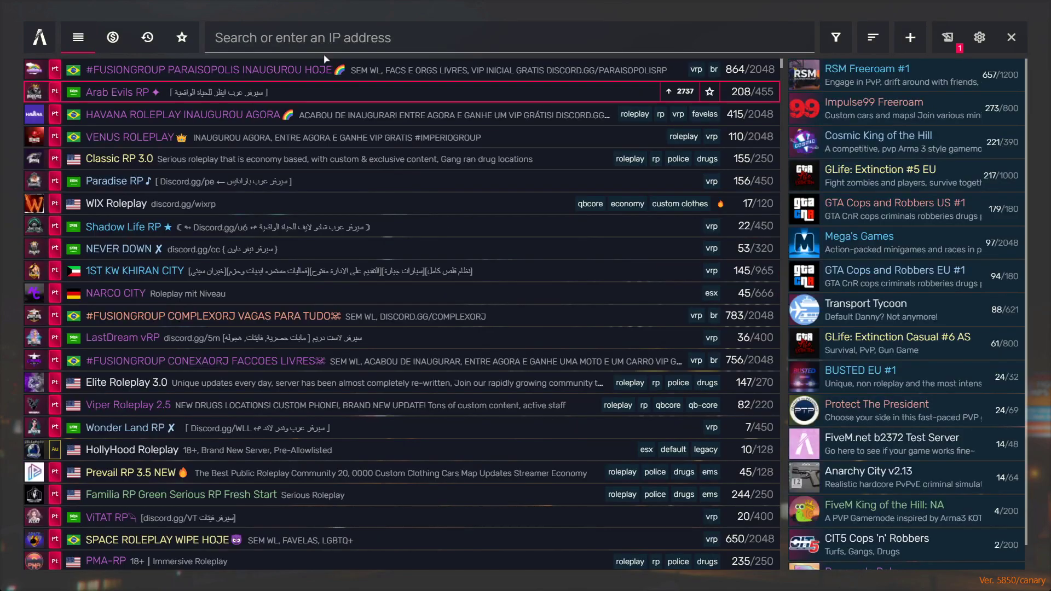
click(279, 38)
text(Proje)
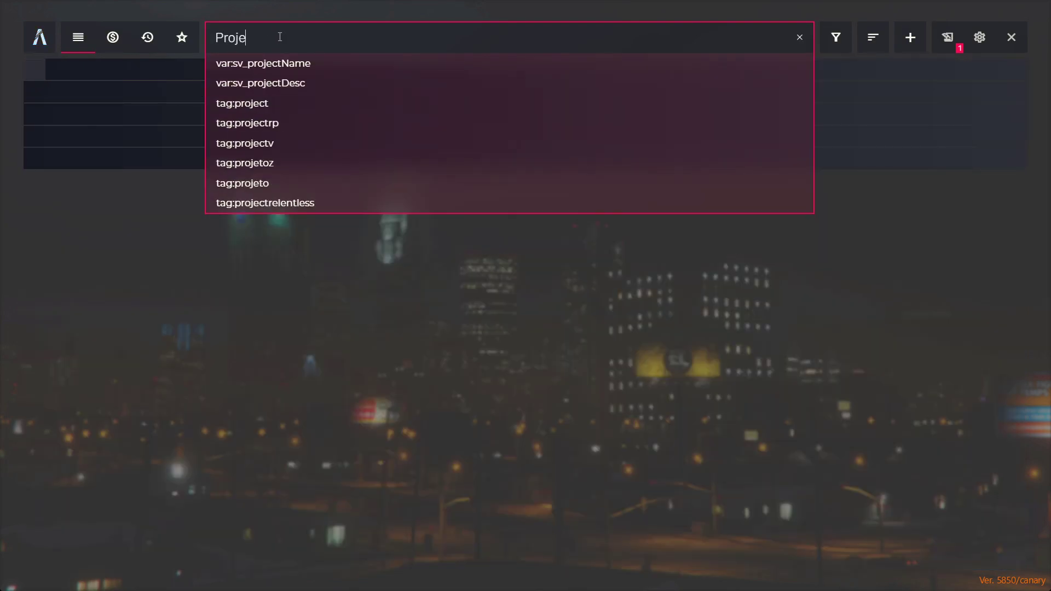
text(ct Rogue Roleplay)
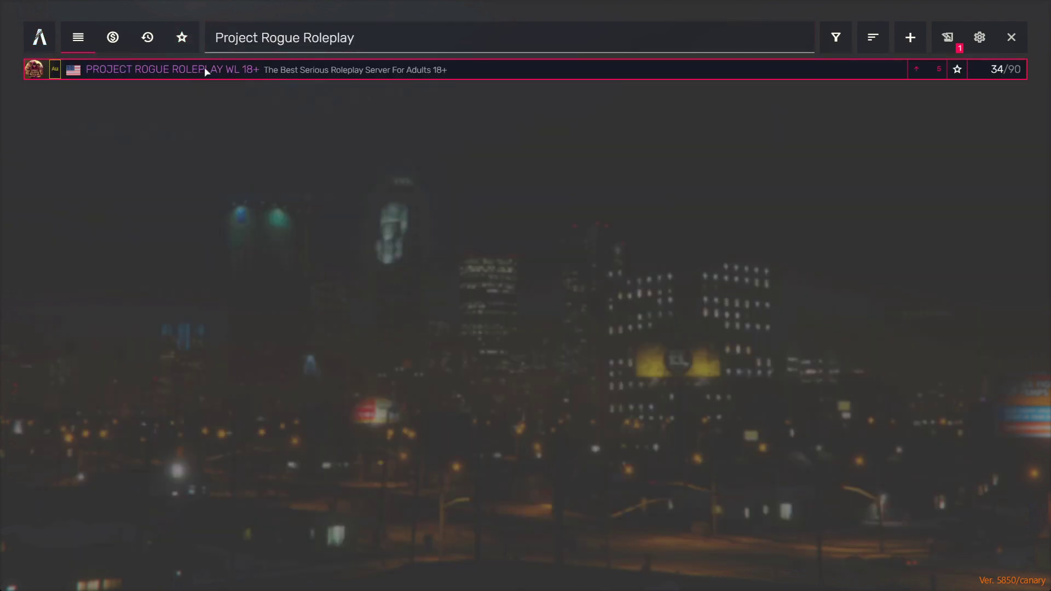
click(205, 67)
click(165, 227)
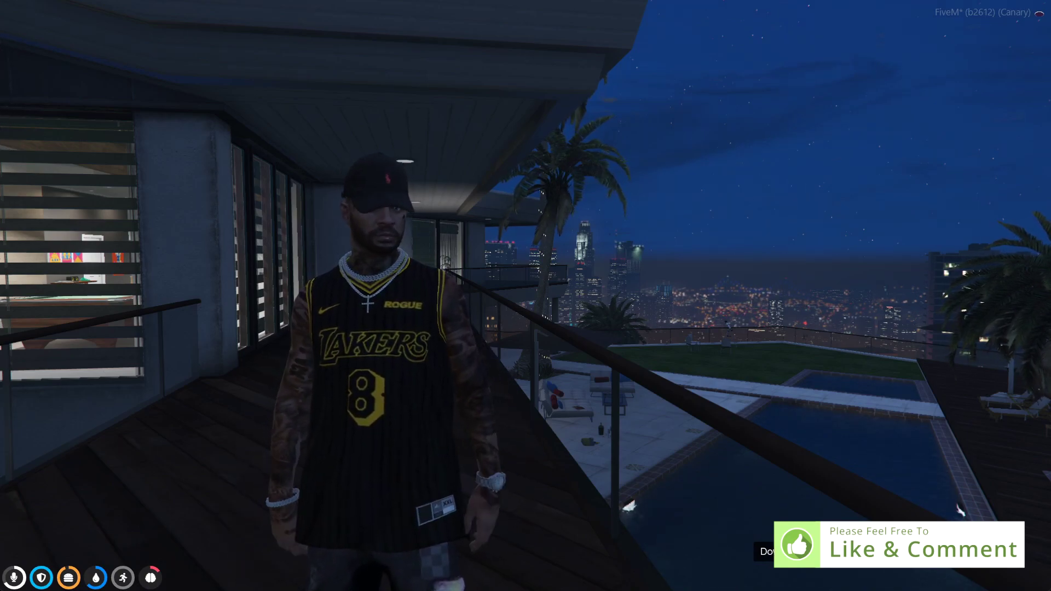
Raise Extended Shadows Distance to its maximum in the in-game Advanced Graphics settings.
key(Escape)
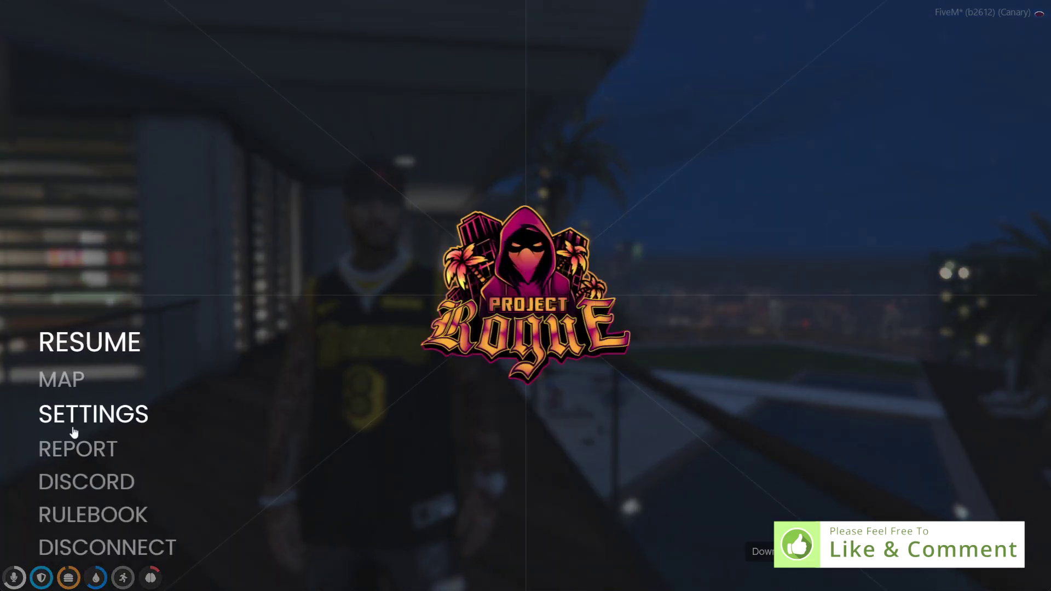
click(82, 418)
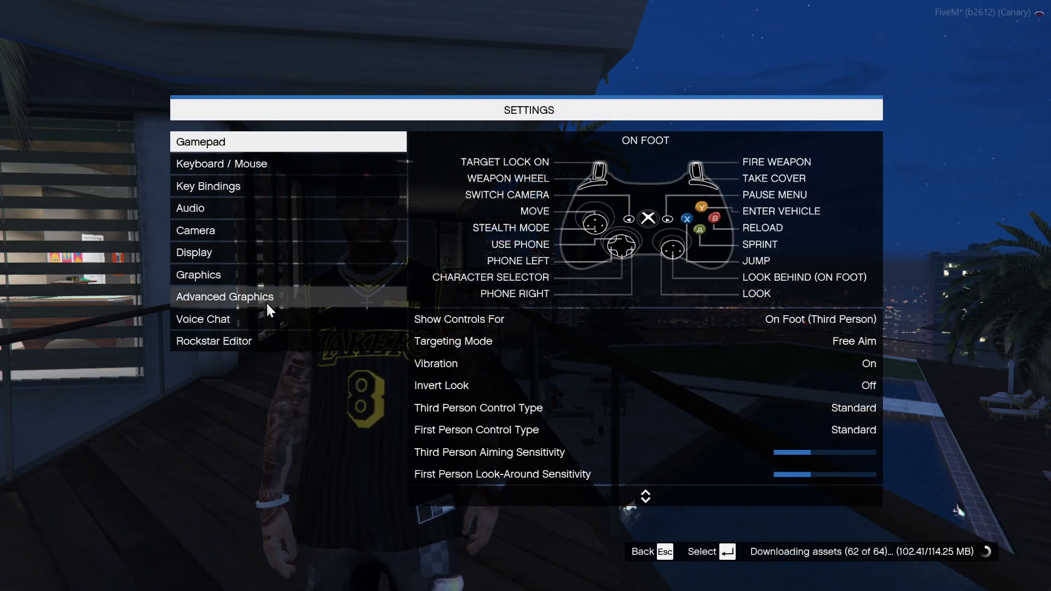
click(269, 301)
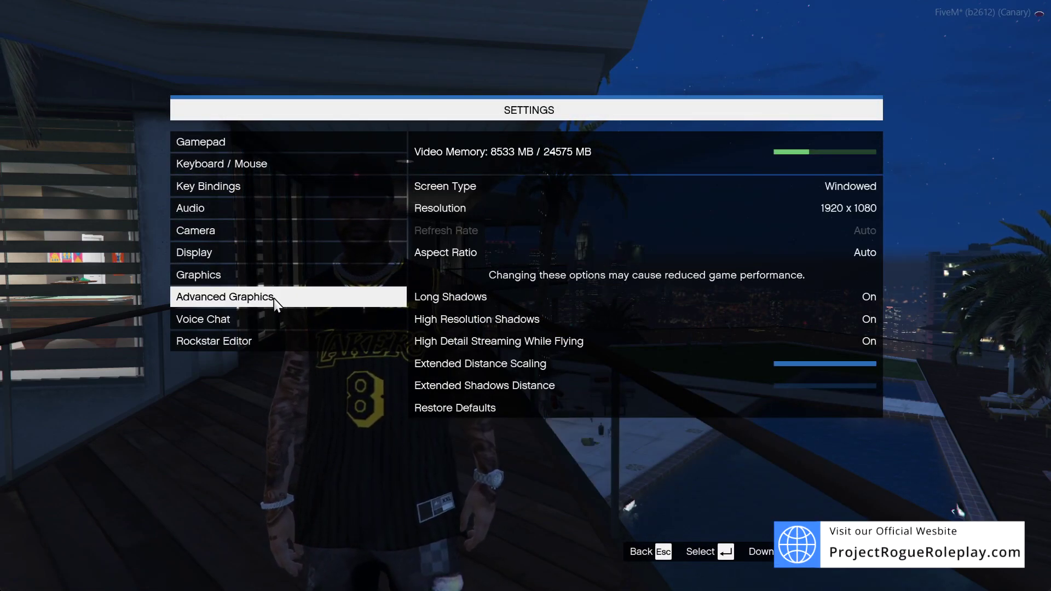
key(Return)
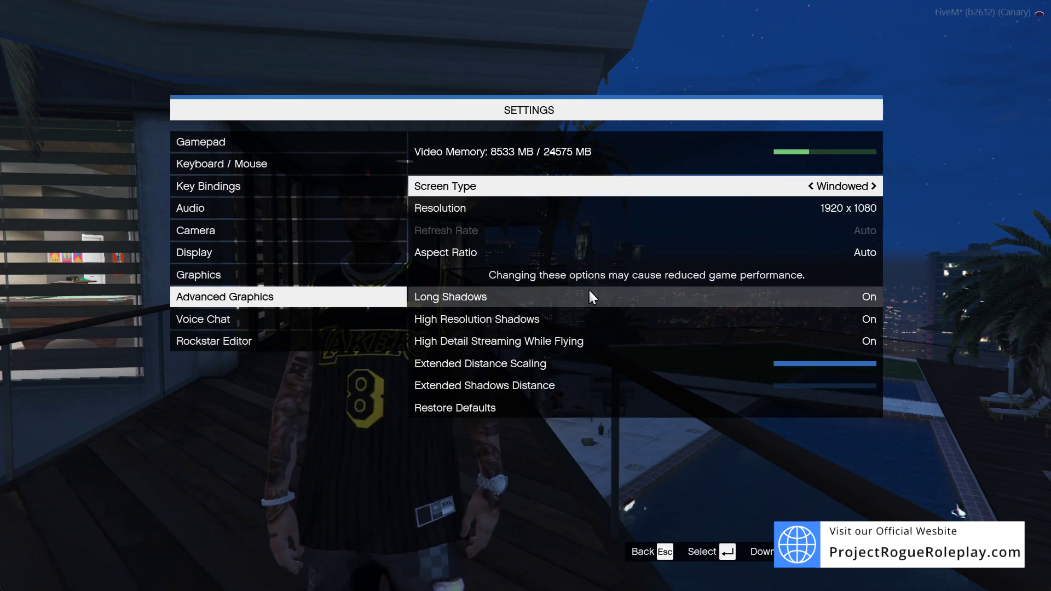
click(608, 319)
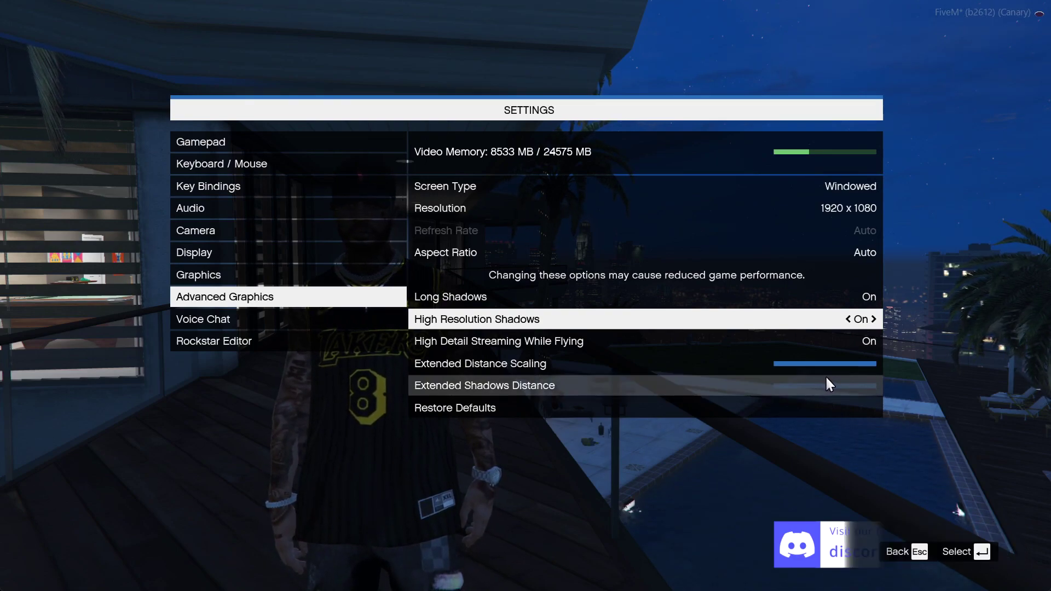
click(869, 386)
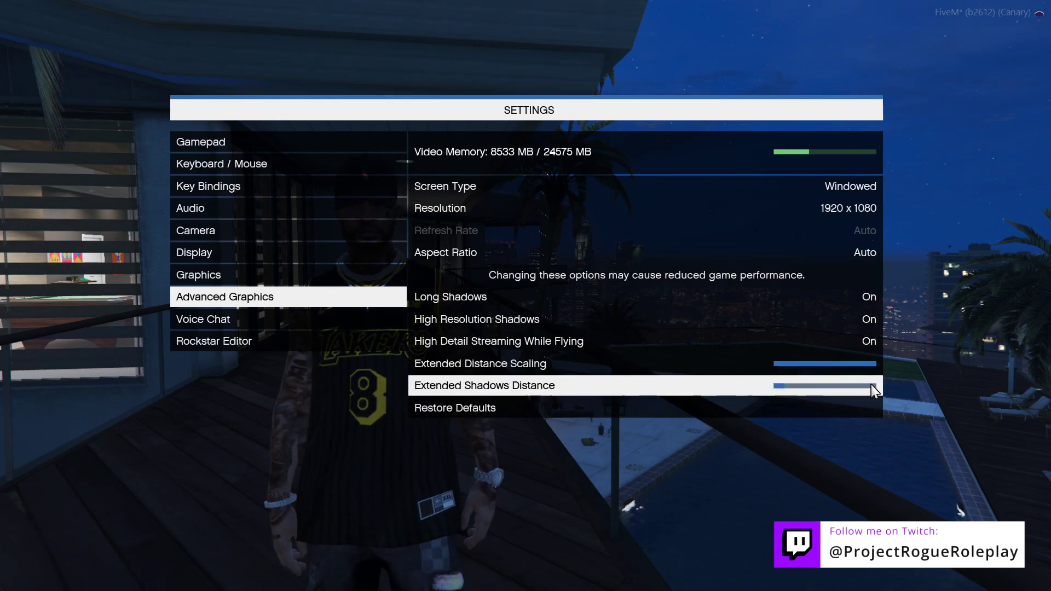
click(870, 386)
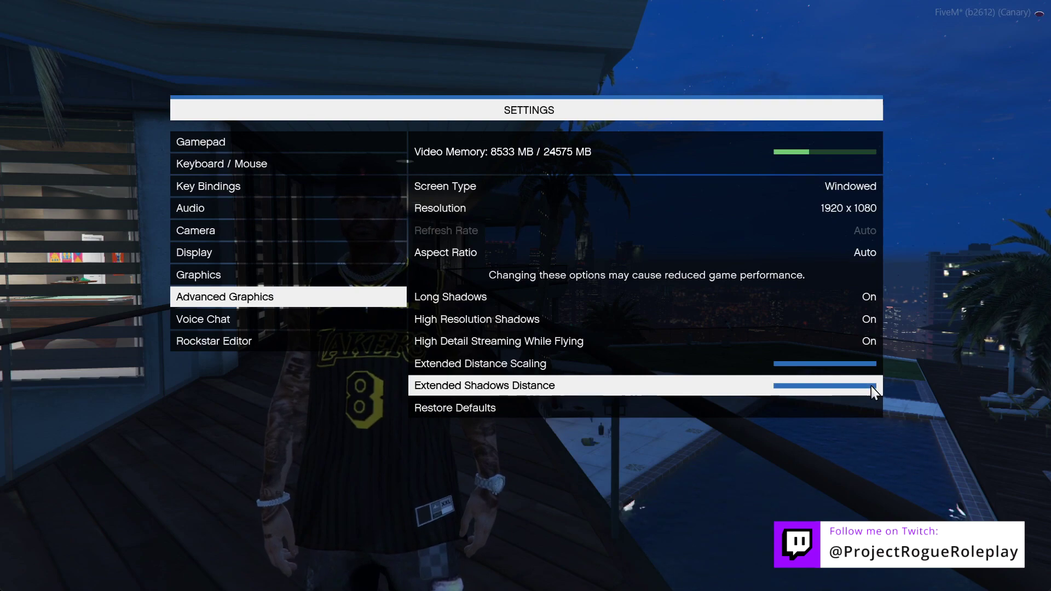
click(886, 551)
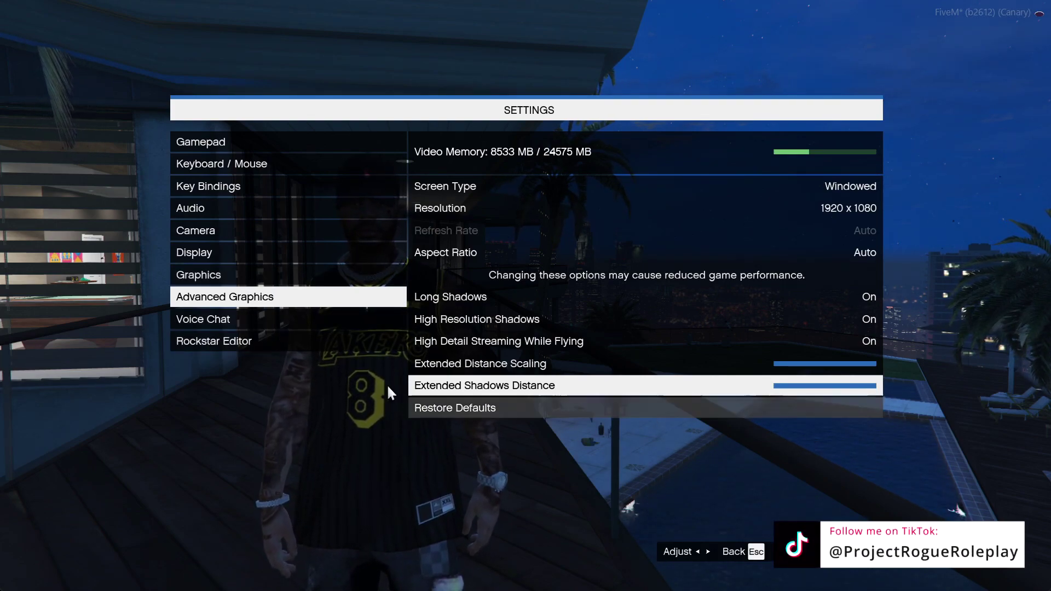
Examine the options in the Graphics settings and cycle through the Particles Quality choices, ending on Very High.
click(236, 279)
click(243, 278)
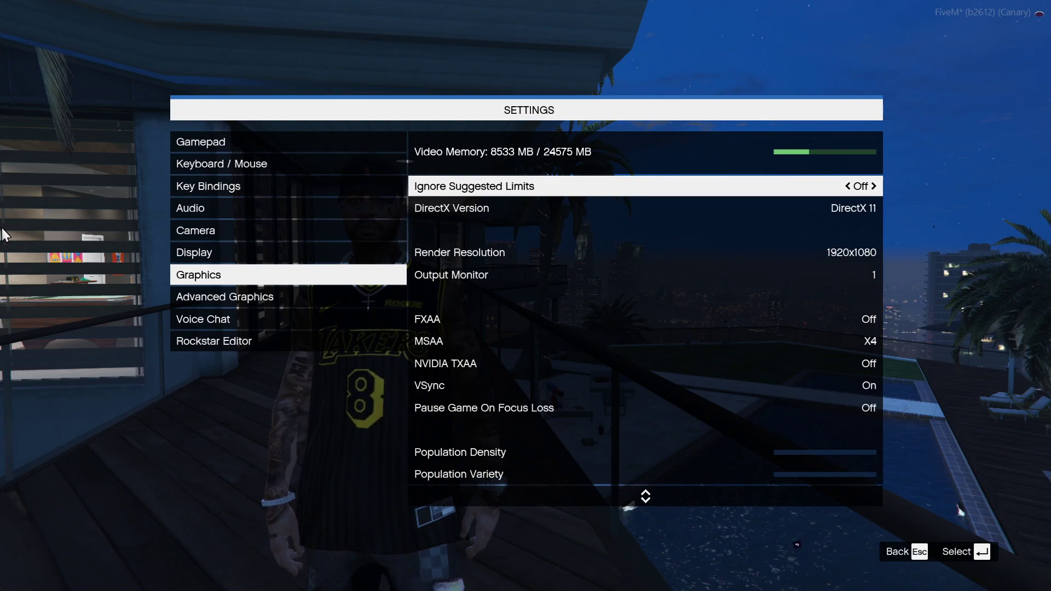
scroll(554, 366, down, 3)
scroll(554, 368, down, 20)
scroll(541, 373, up, 1)
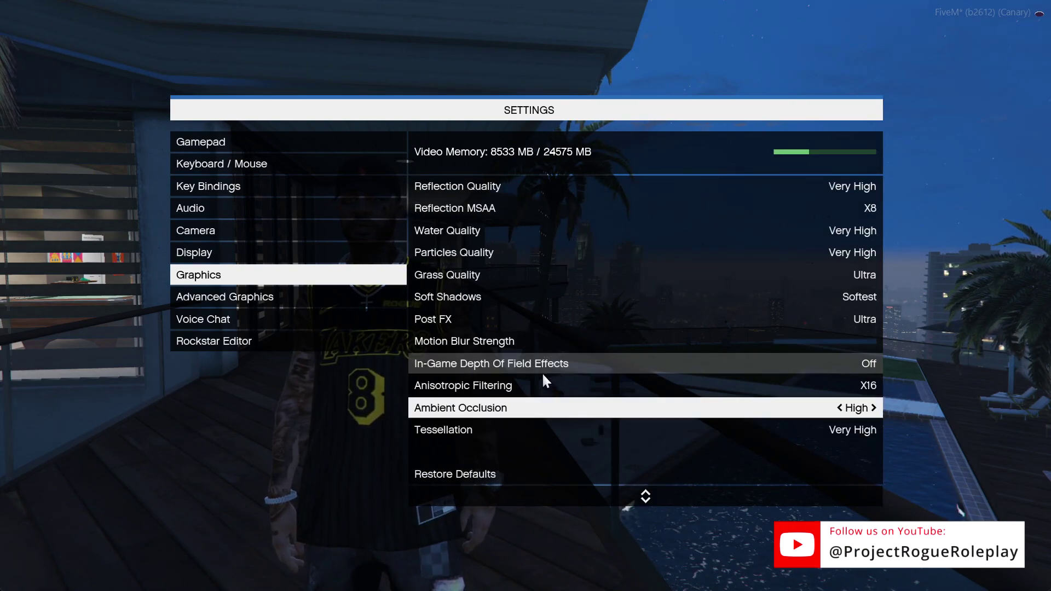
scroll(521, 374, down, 1)
scroll(521, 374, up, 1)
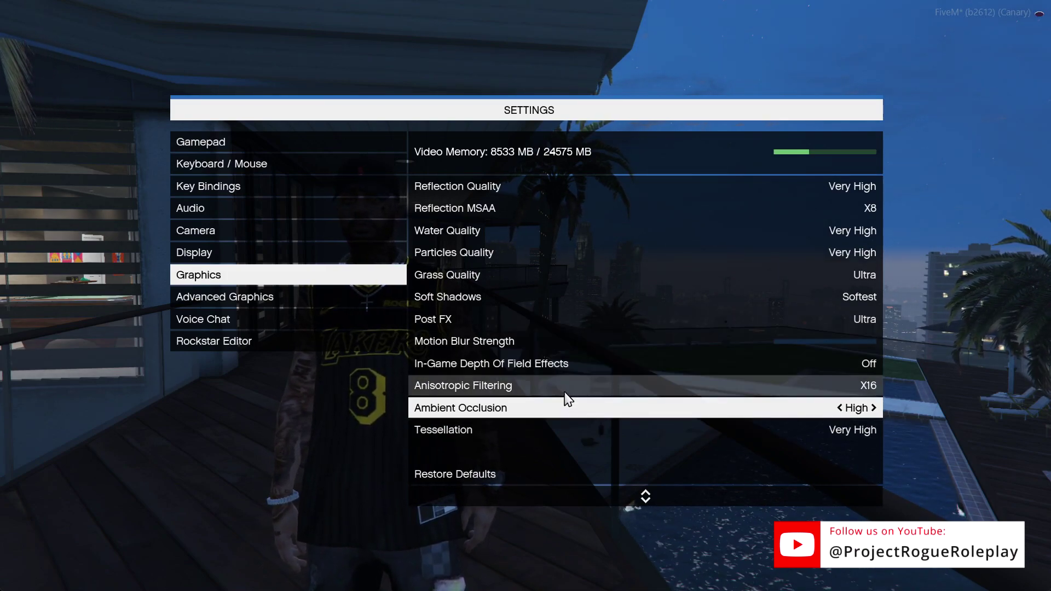
click(871, 252)
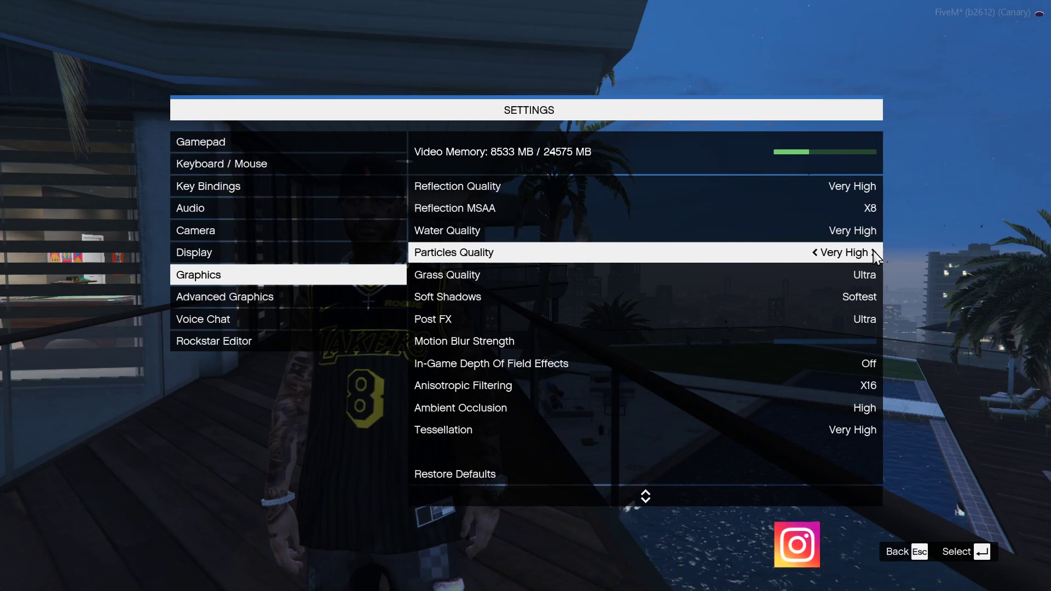
click(827, 253)
click(827, 253)
click(827, 252)
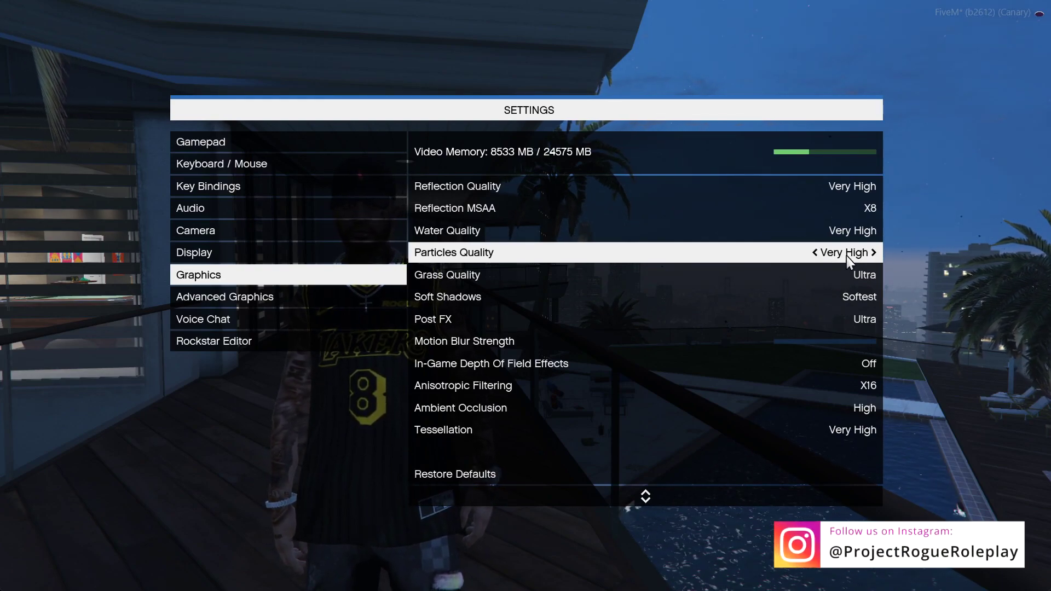
Raise Population Density, Population Variety and Distance Scaling to their maximum in the Graphics settings.
scroll(702, 445, down, 11)
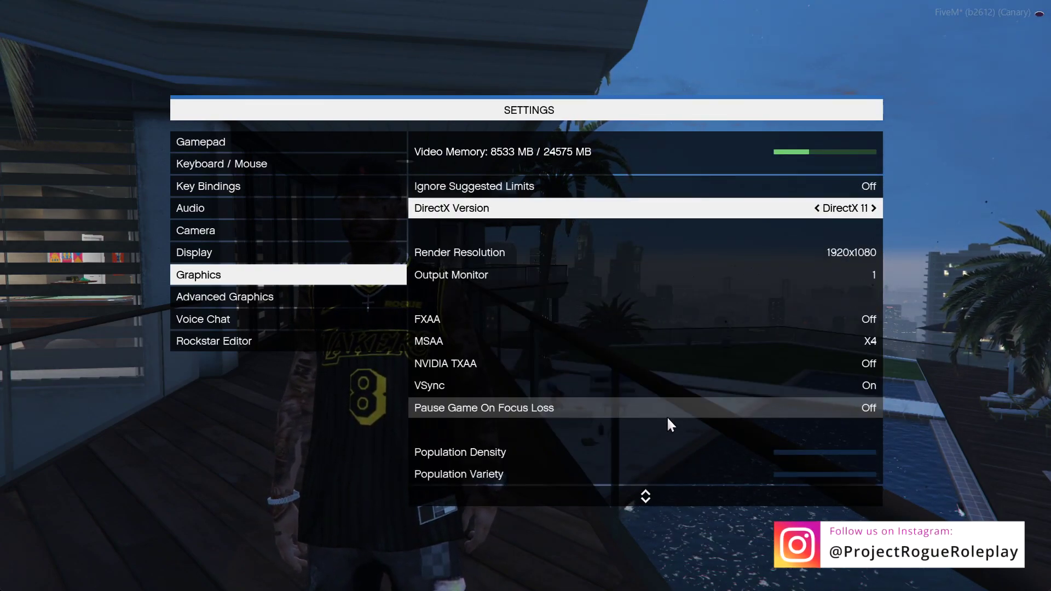
scroll(664, 410, up, 1)
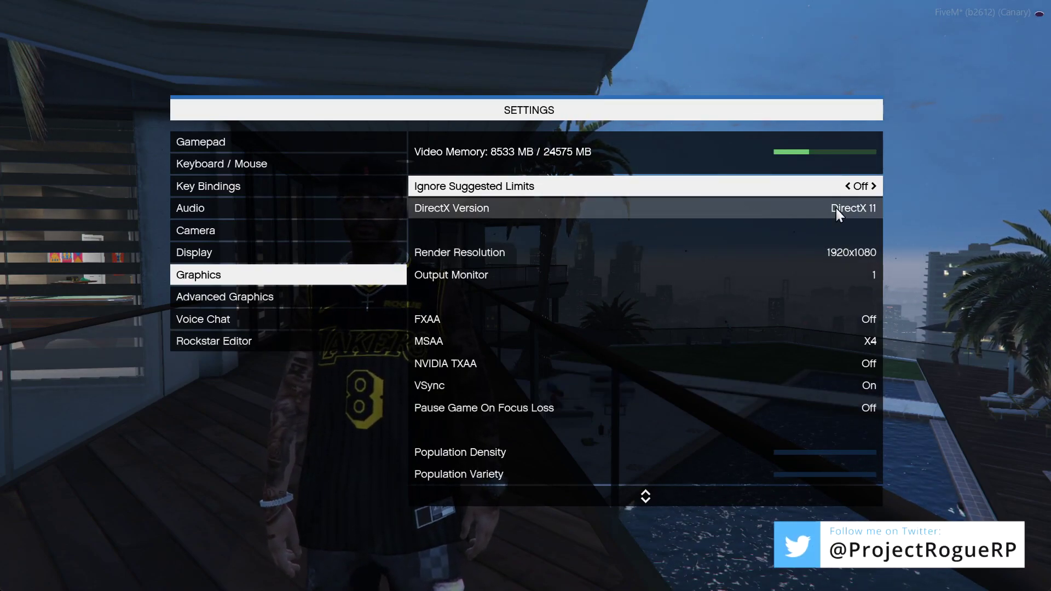
scroll(836, 206, down, 4)
scroll(533, 402, down, 1)
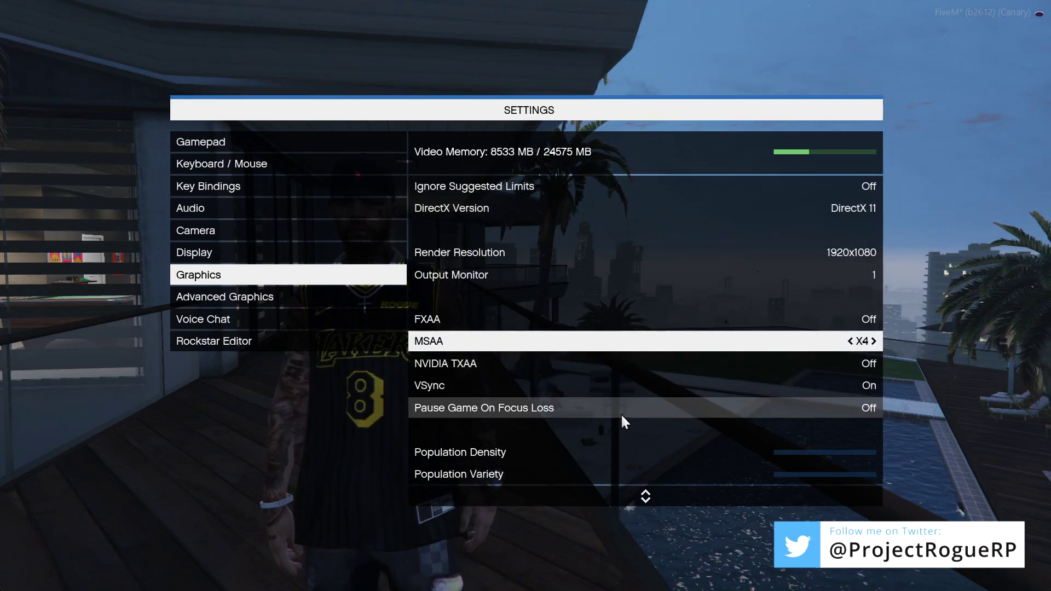
scroll(615, 416, down, 2)
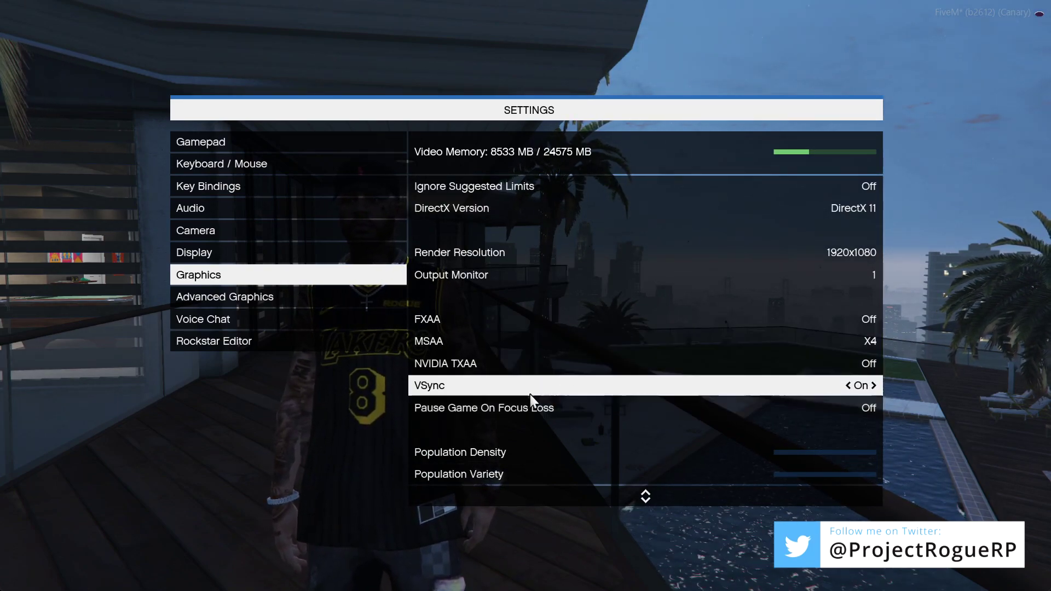
scroll(575, 318, down, 6)
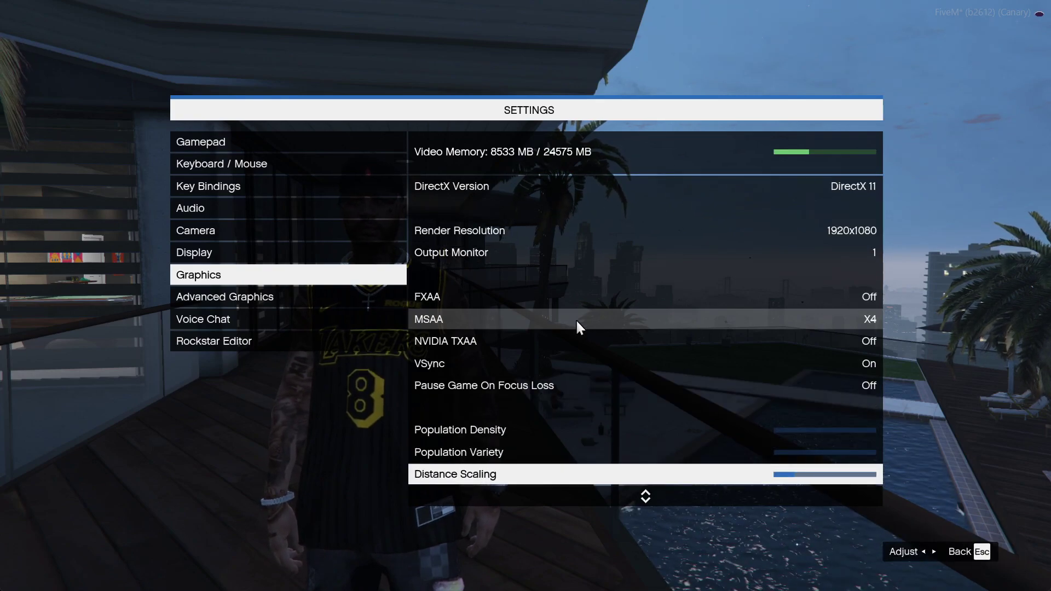
click(868, 368)
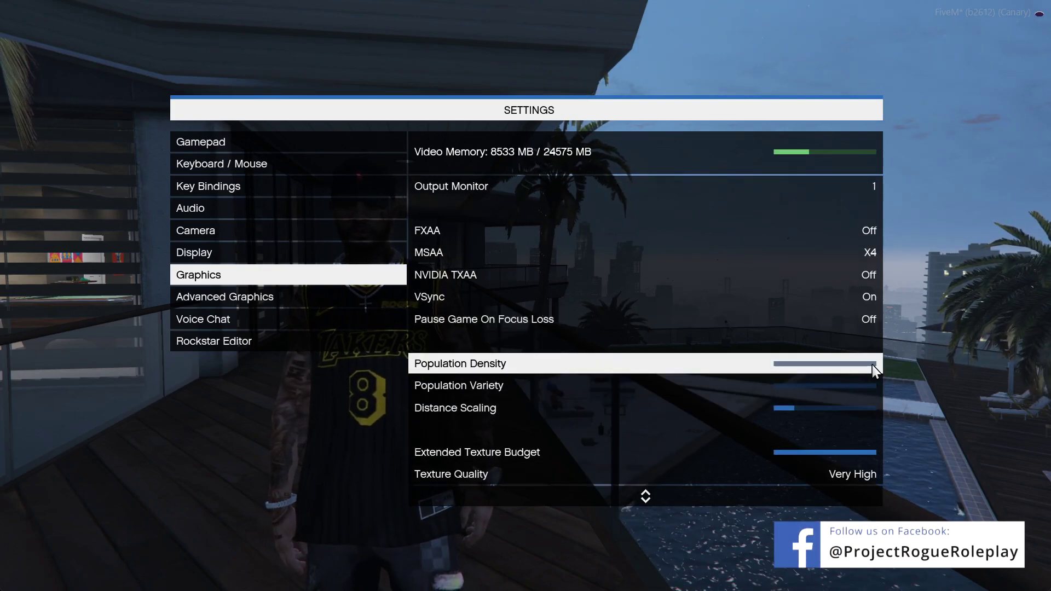
click(873, 367)
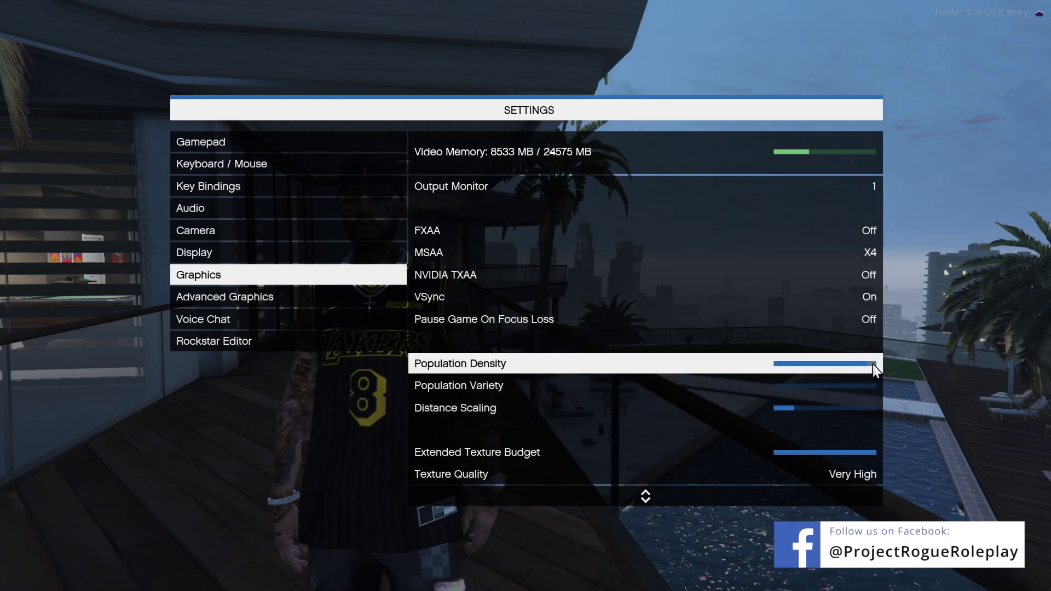
click(870, 388)
click(874, 388)
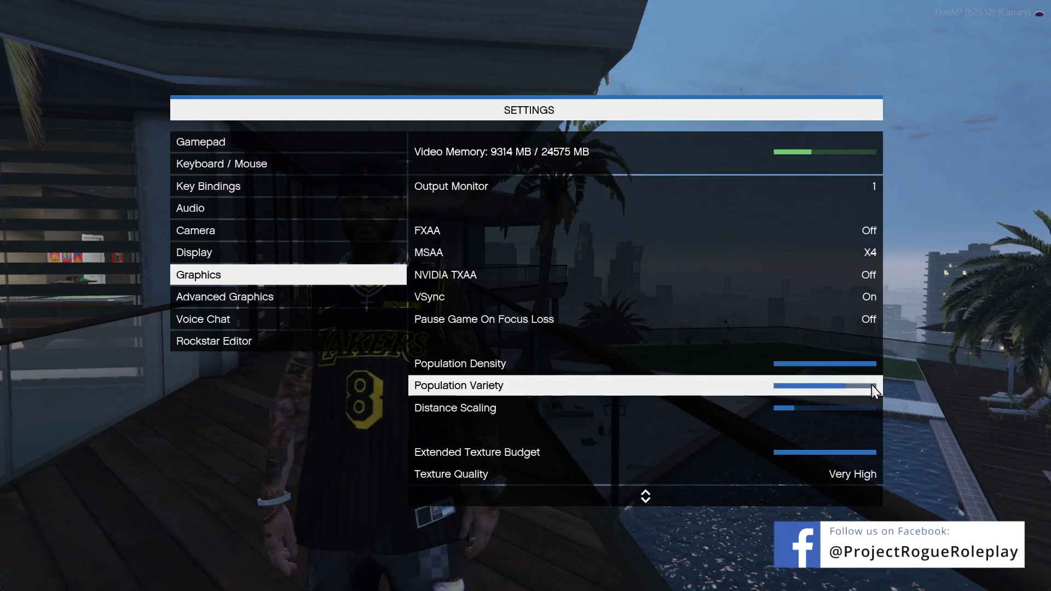
click(874, 407)
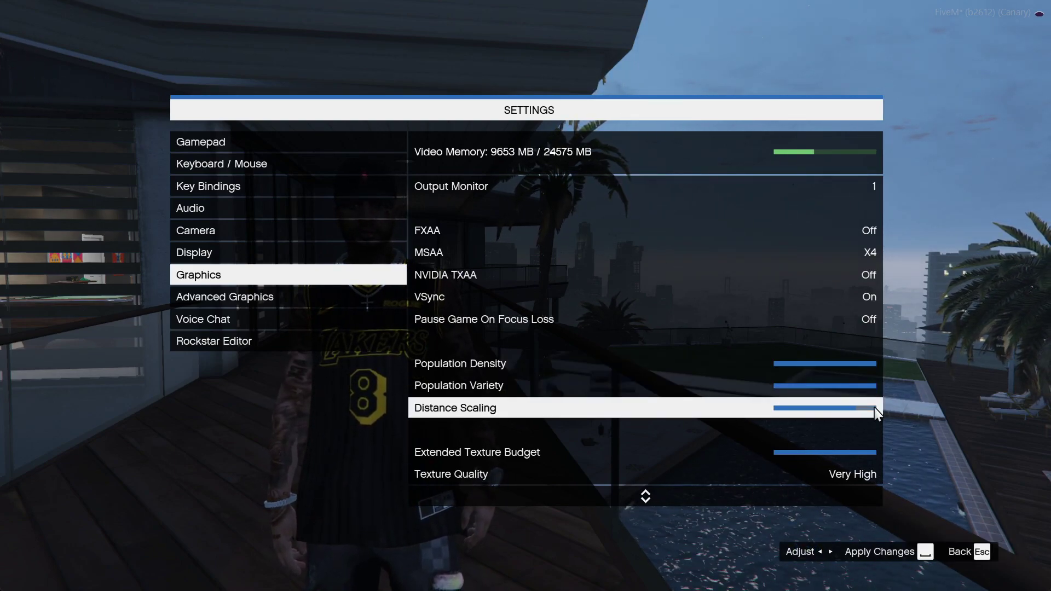
Cycle through the Texture Quality and Shader Quality choices, ending with both on Very High.
scroll(849, 438, down, 6)
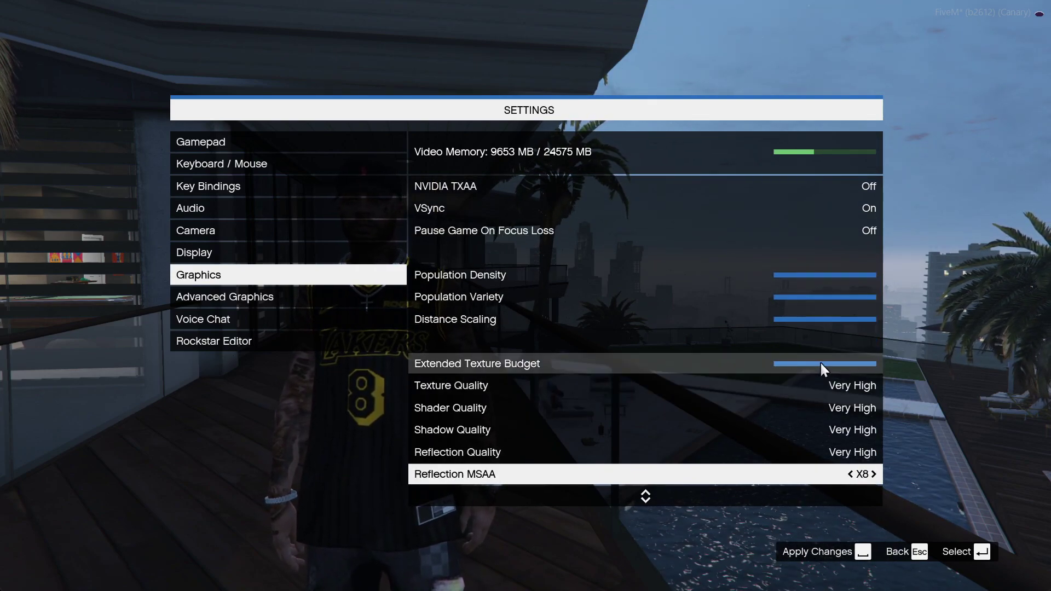
click(831, 387)
click(815, 386)
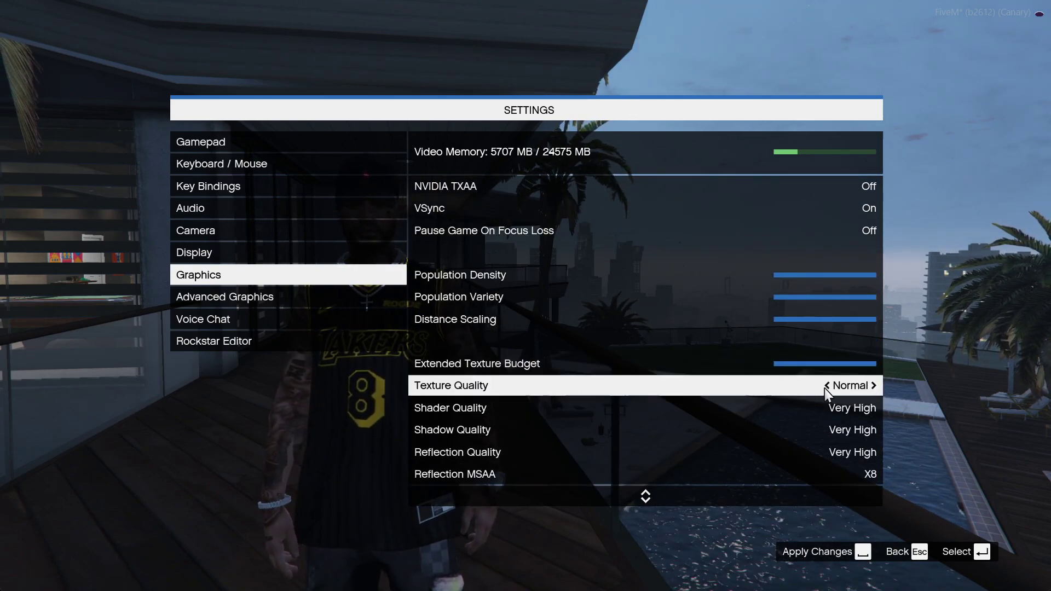
click(816, 386)
click(862, 407)
click(835, 415)
scroll(820, 415, down, 7)
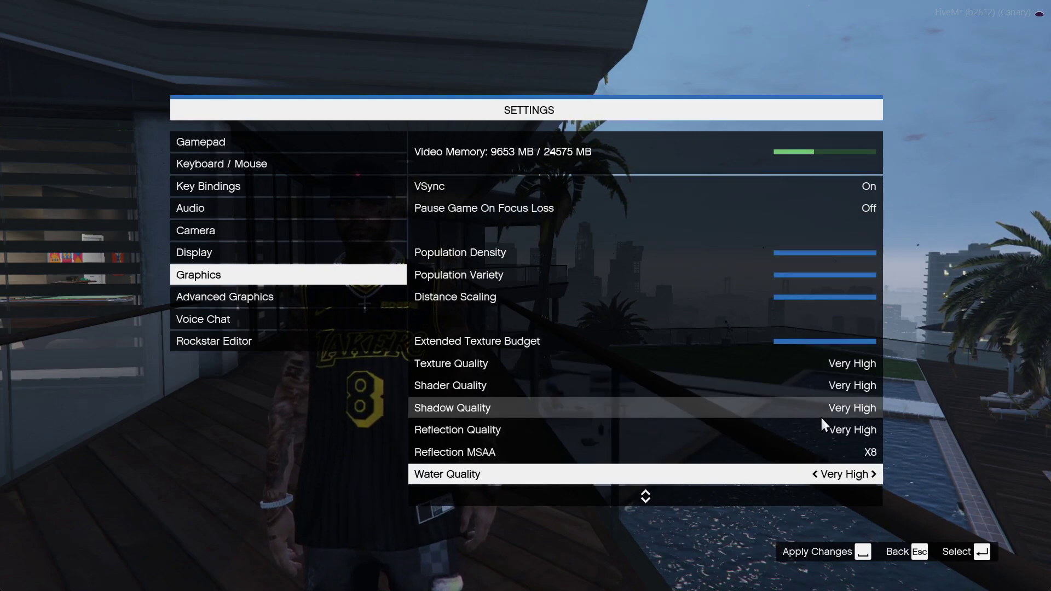
click(873, 409)
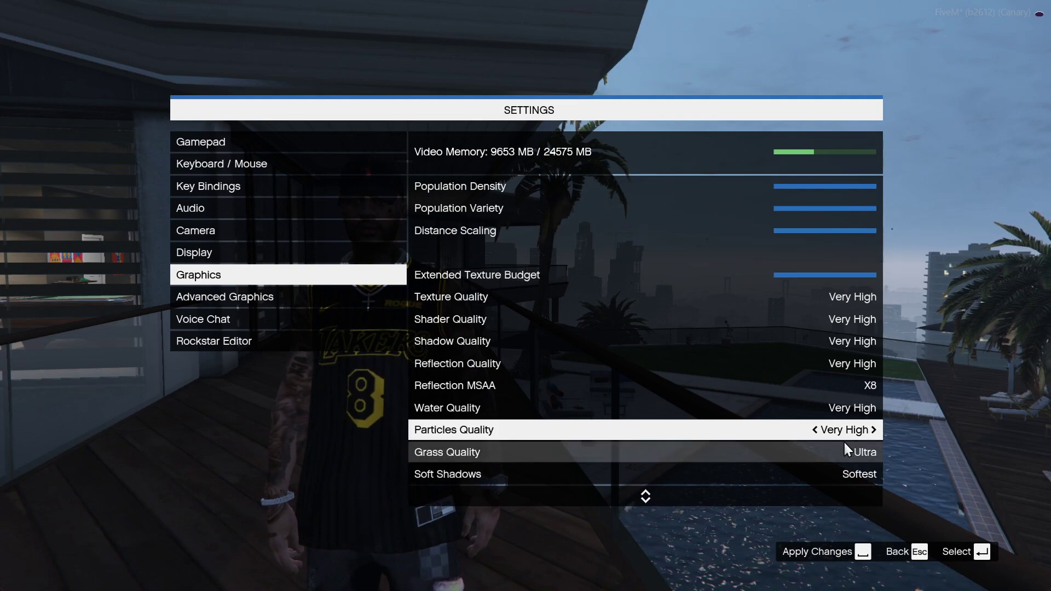
Cycle through the Ambient Occlusion and Tessellation choices, ending on High and Very High respectively.
scroll(870, 416, down, 3)
scroll(871, 416, down, 1)
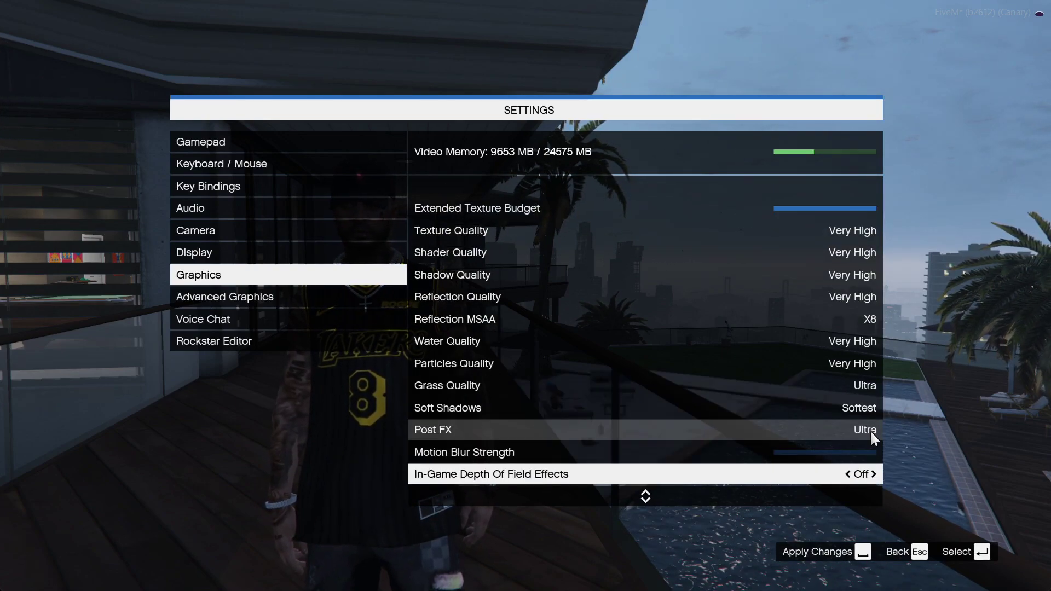
scroll(862, 427, down, 1)
scroll(854, 432, down, 5)
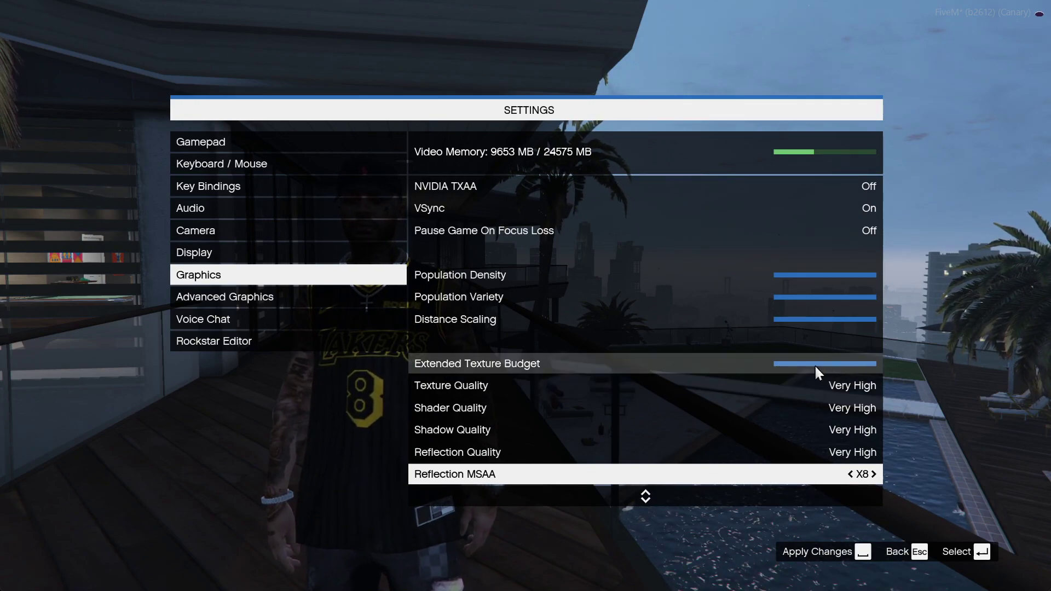
scroll(816, 369, down, 5)
click(876, 406)
click(840, 410)
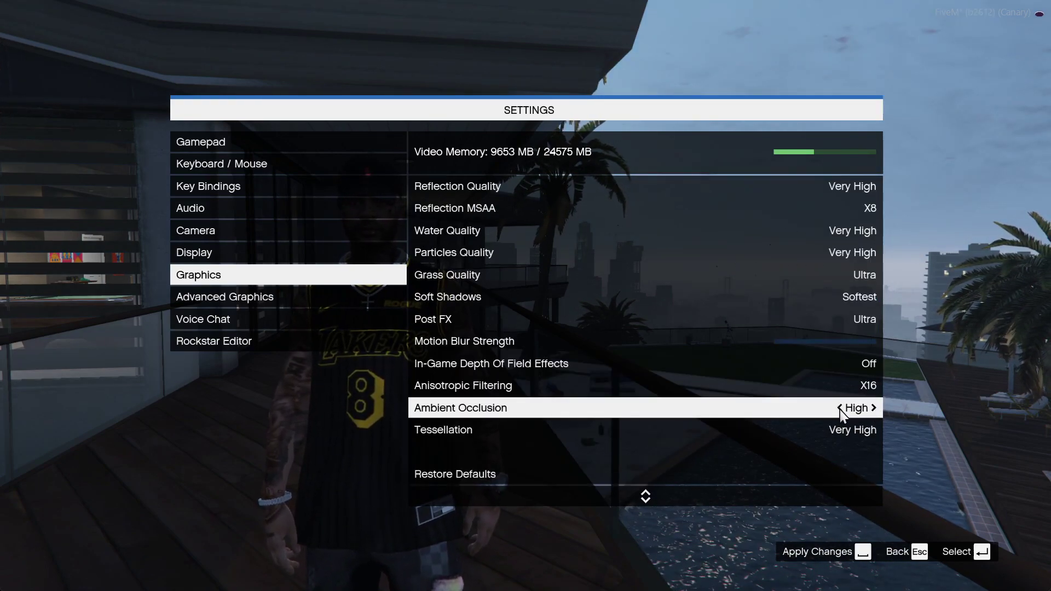
click(870, 432)
click(874, 429)
click(853, 430)
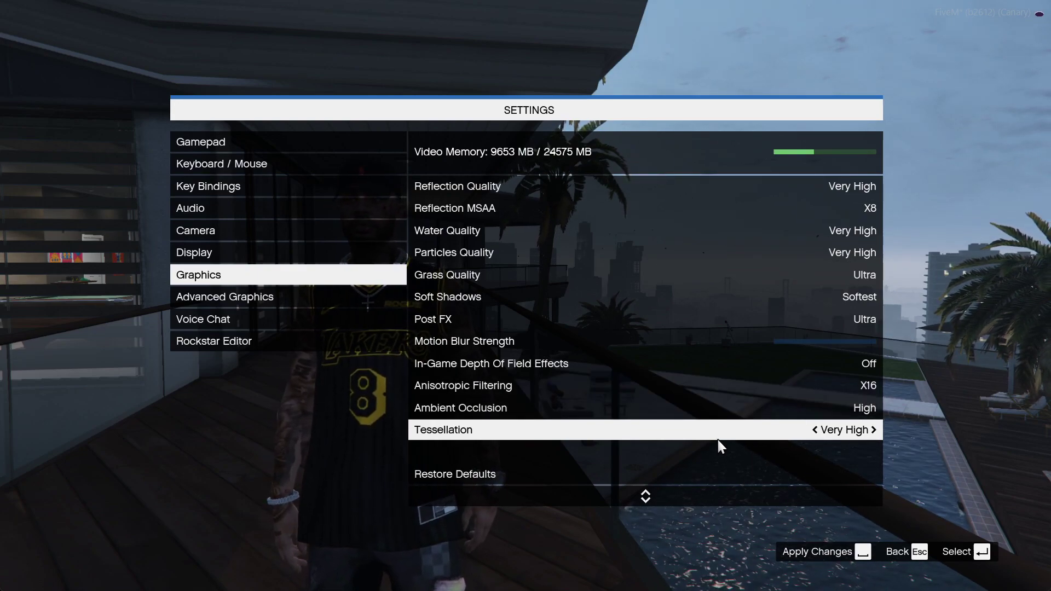
Apply the changed graphics settings and leave the settings to return to the game.
scroll(700, 428, down, 1)
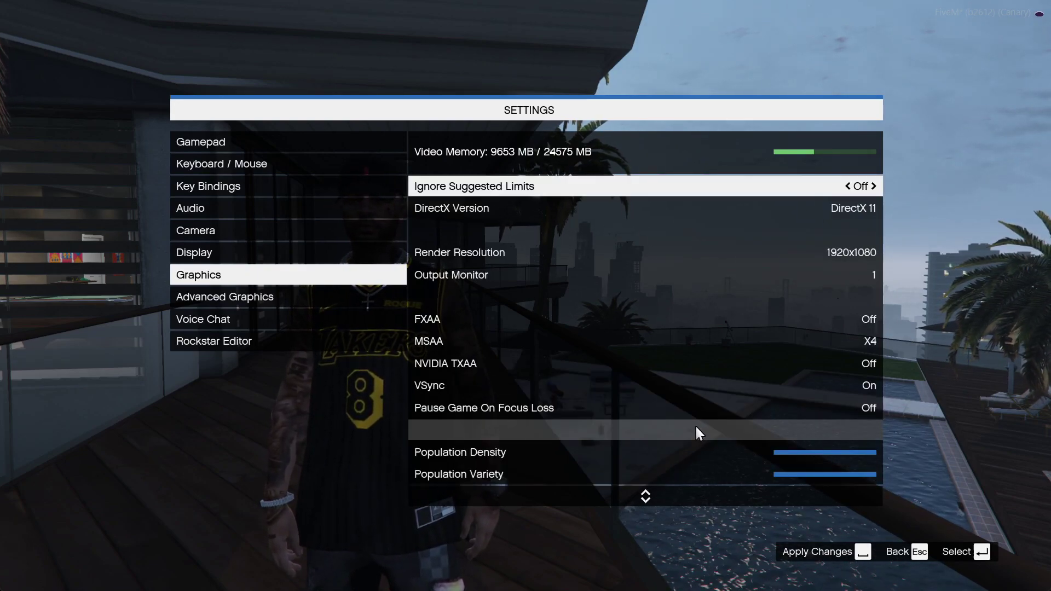
scroll(695, 425, up, 1)
key(space)
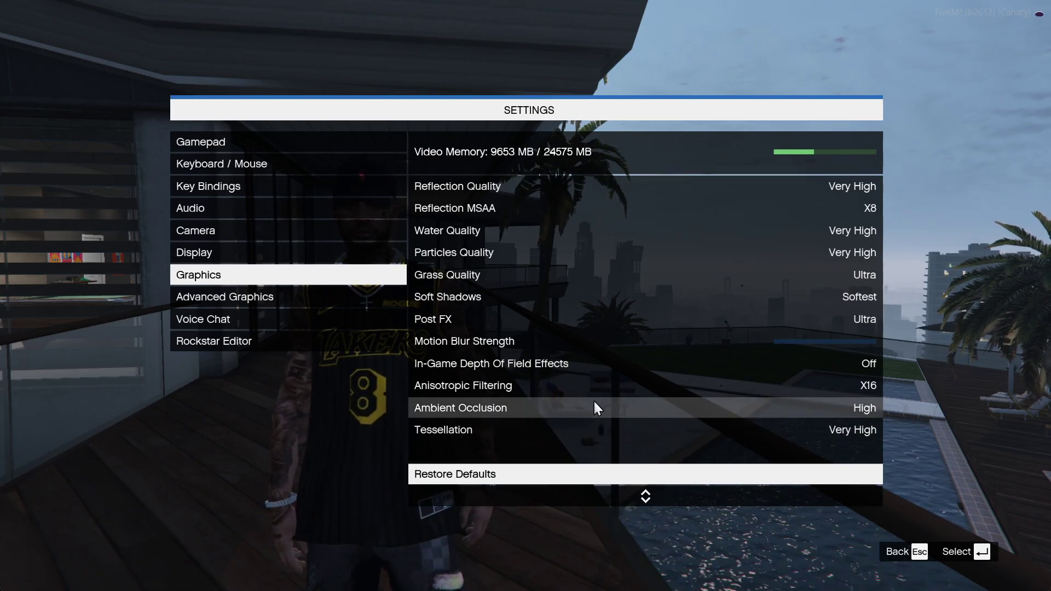
key(Escape)
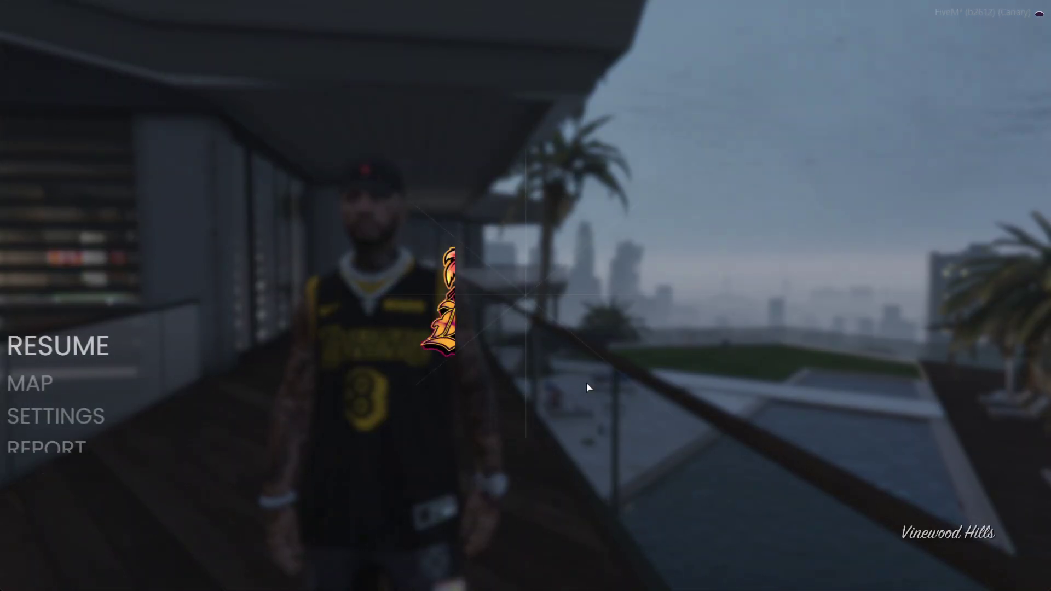
key(Escape)
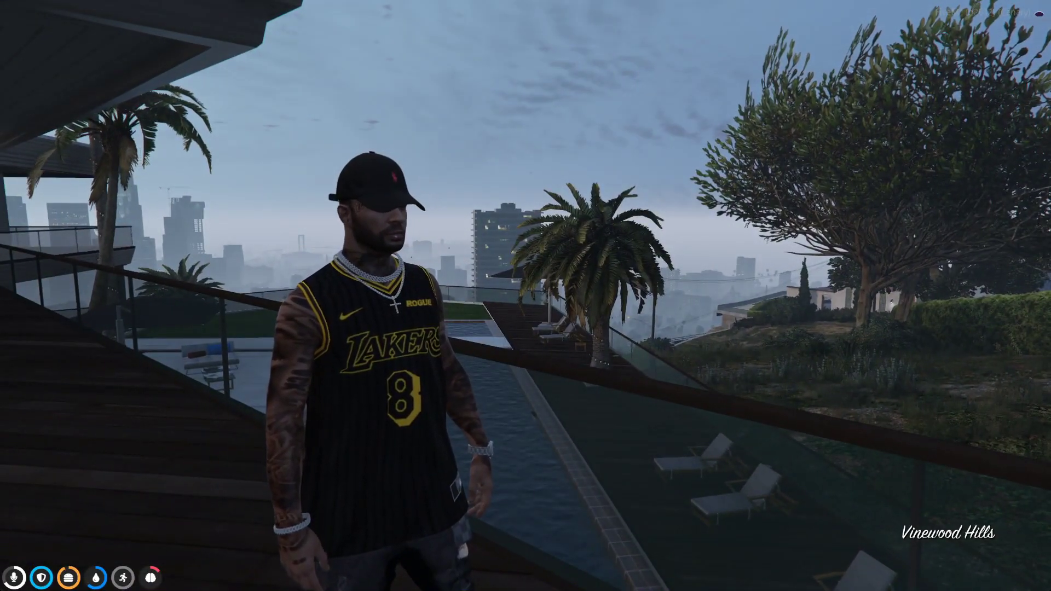
Close FiveM by running the quit command in its console.
key(F8)
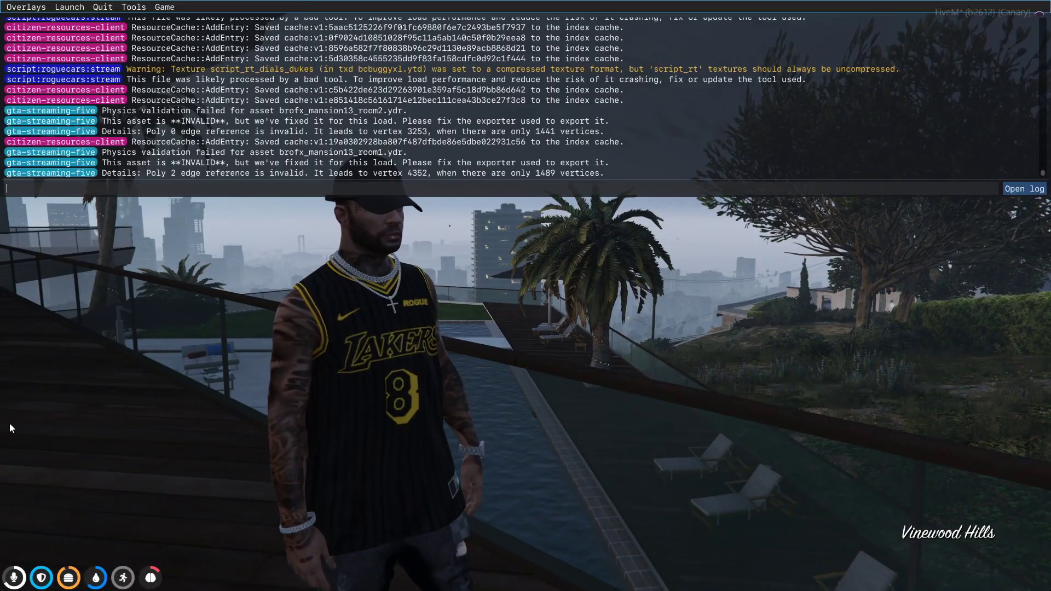
text(quit)
key(Return)
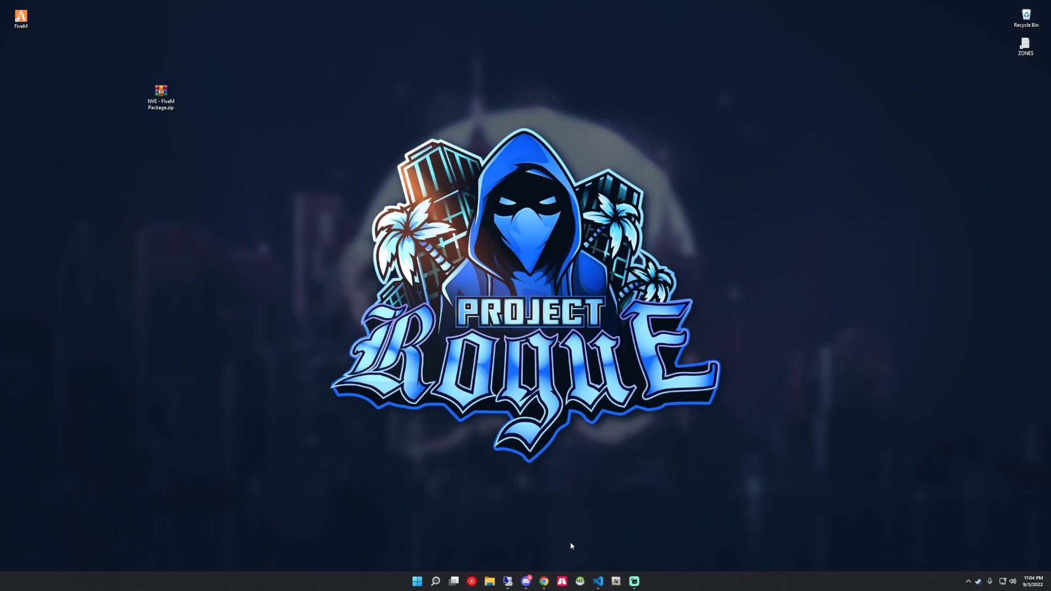
Open FiveM's install location from its desktop shortcut, enter the FiveM Application Data folder, and narrow the window to free desktop space.
right_click(20, 18)
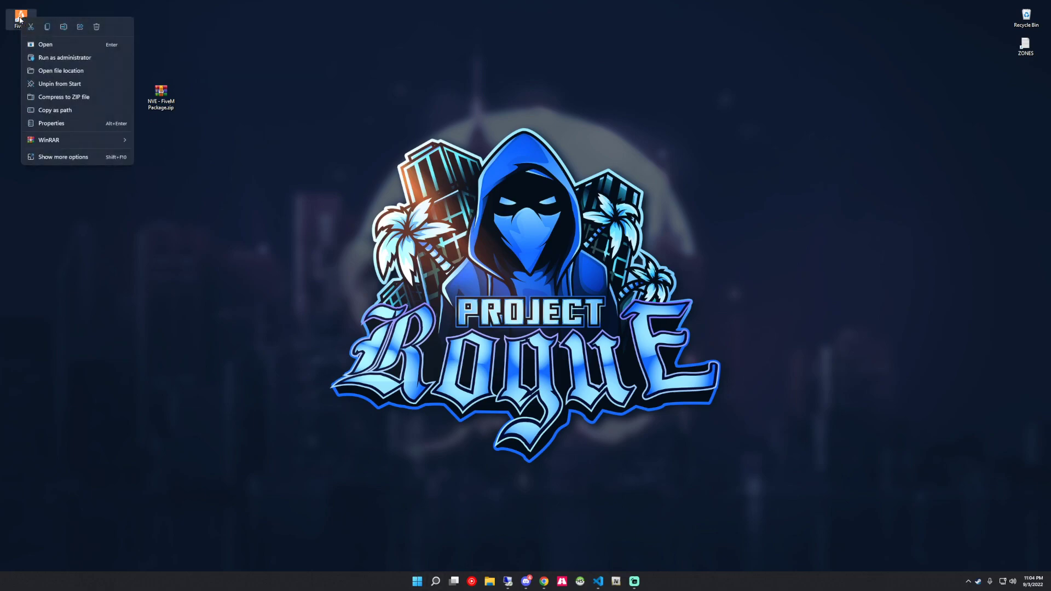
click(55, 71)
drag(349, 103, 597, 109)
double_click(504, 174)
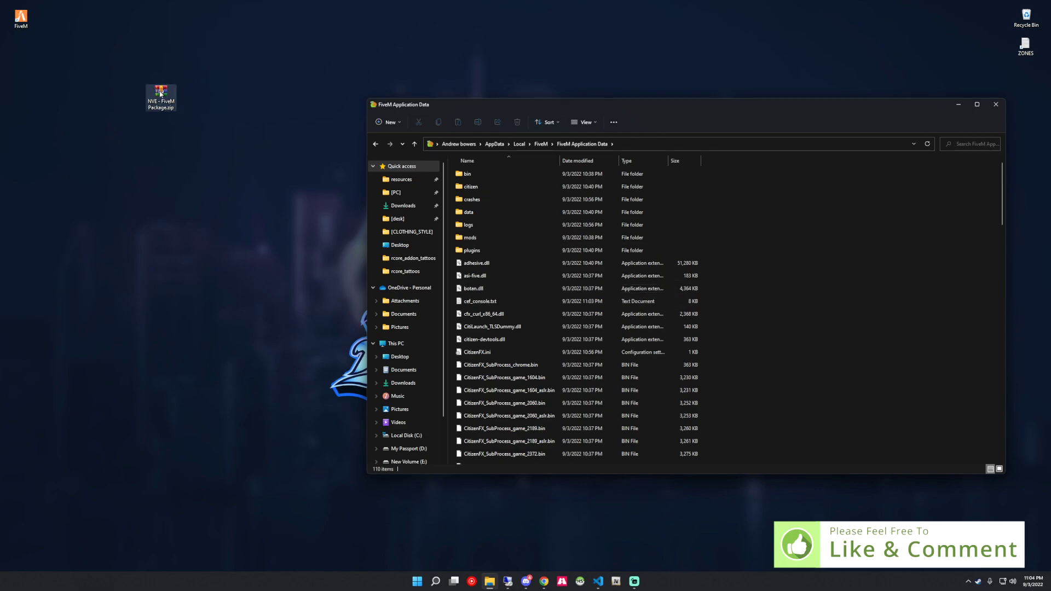
drag(361, 110, 643, 109)
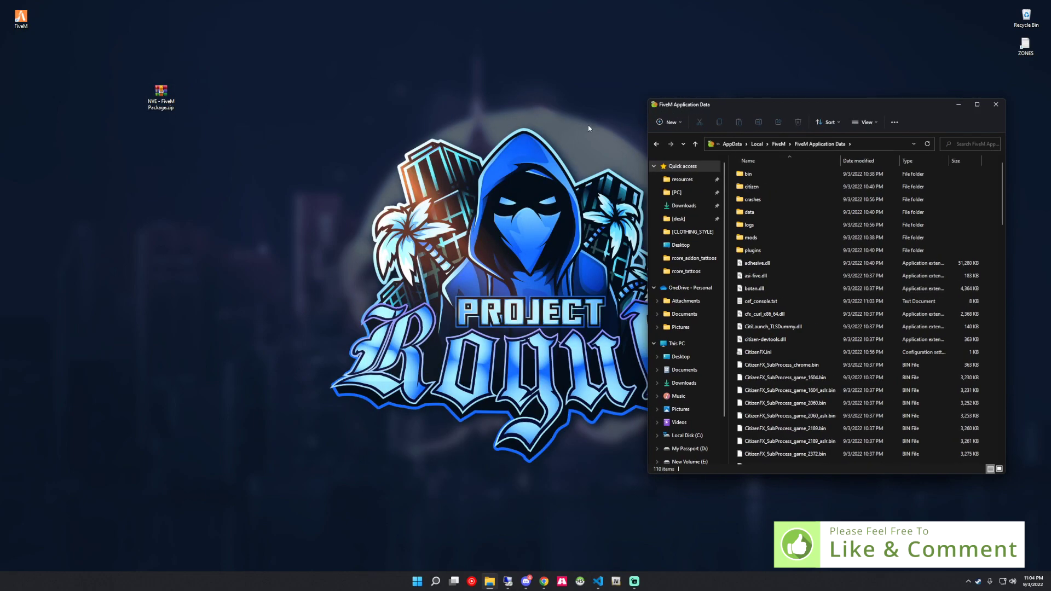
Open NVE - FiveM Package.zip beside the FiveM Application Data window and enter its Main Package folder.
double_click(161, 98)
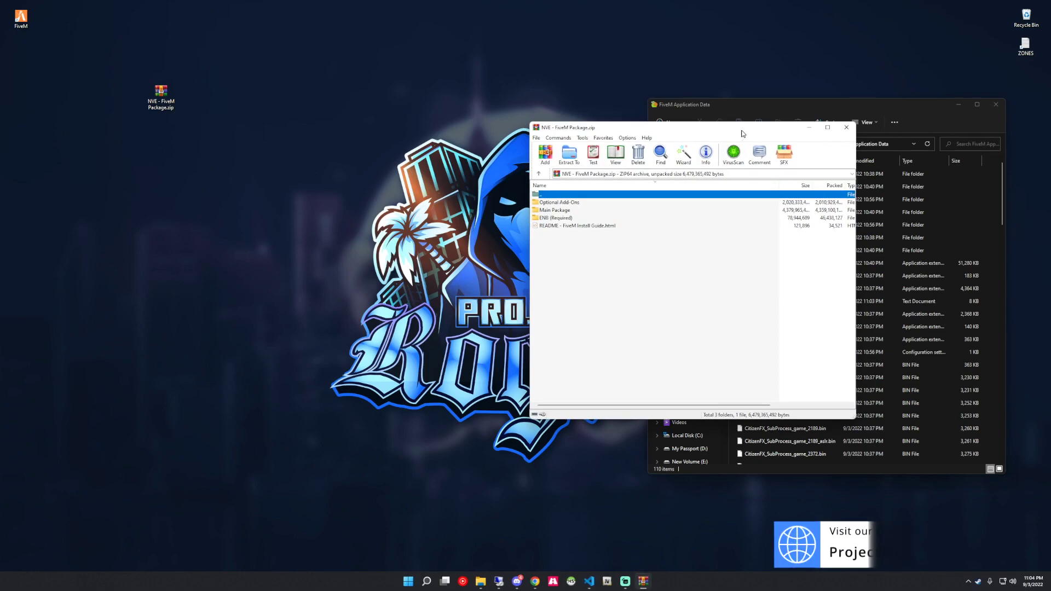
drag(630, 108, 321, 88)
drag(160, 96, 129, 159)
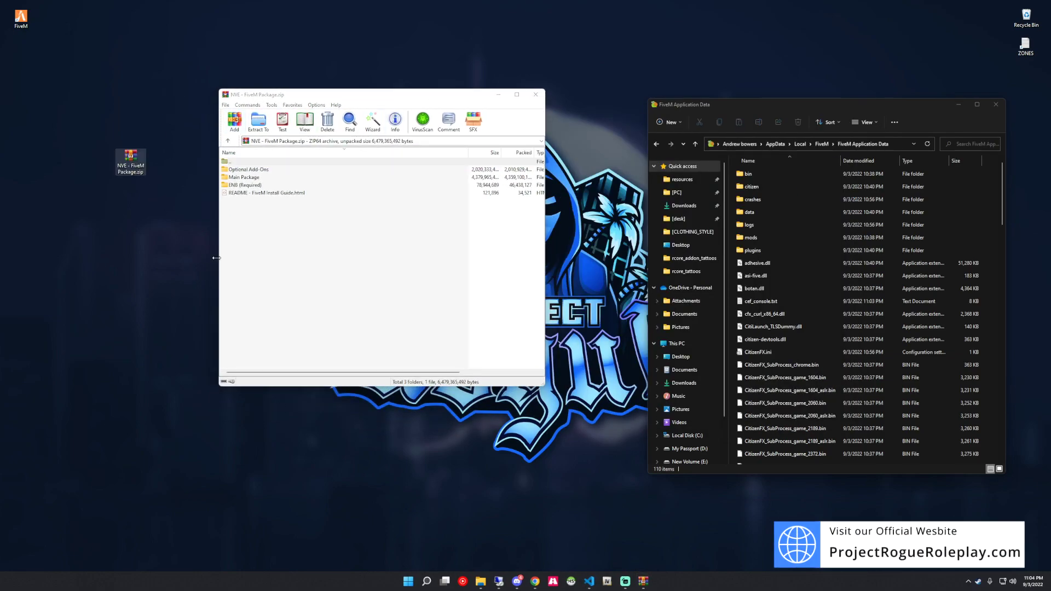
click(290, 222)
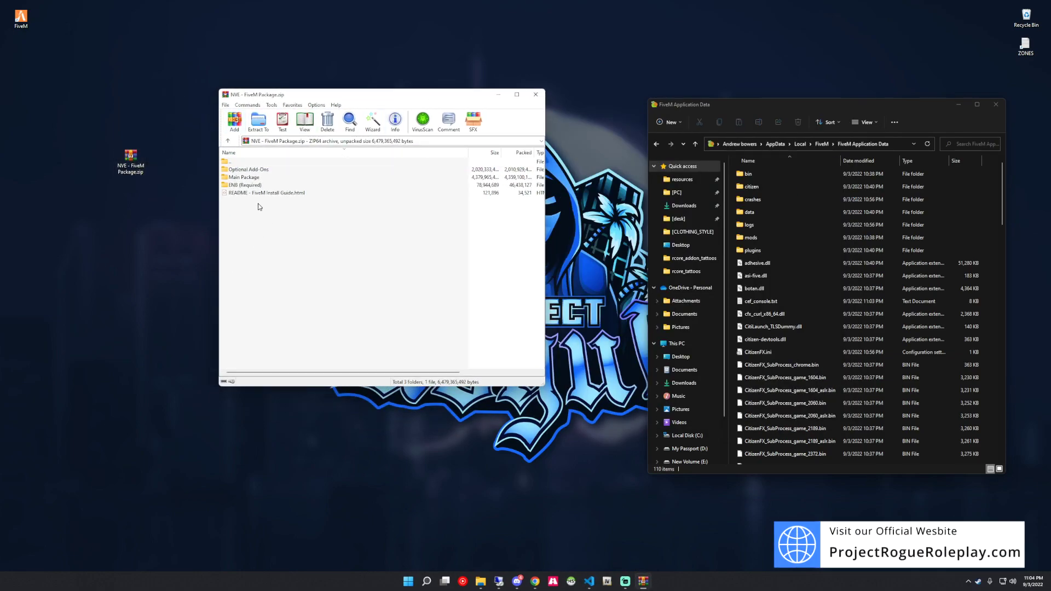
double_click(246, 177)
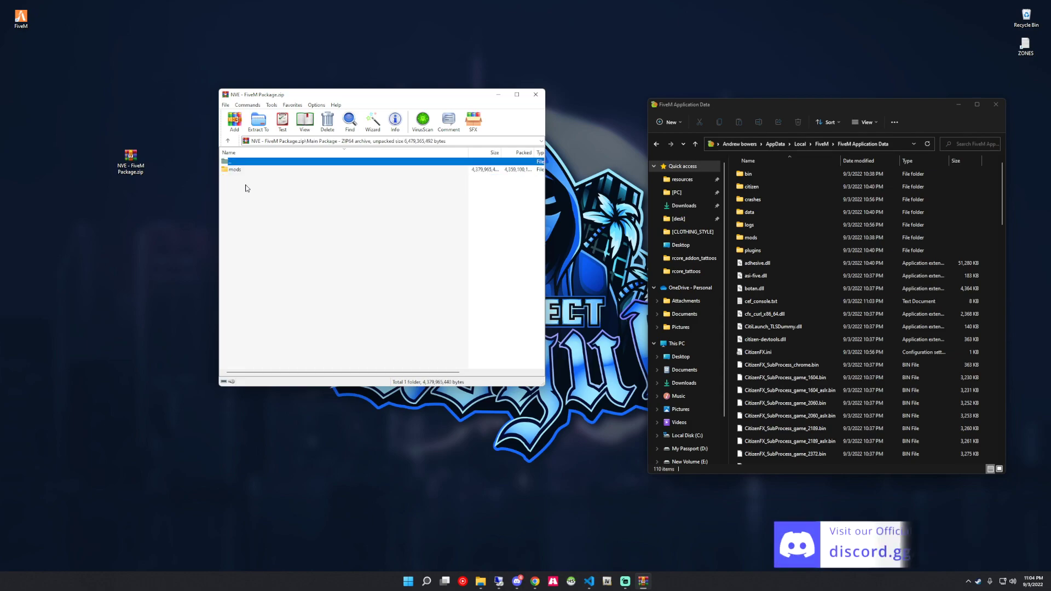
Extract all ten NVE .rpf files from the Main Package's mods folder into the mods folder of FiveM Application Data.
double_click(254, 171)
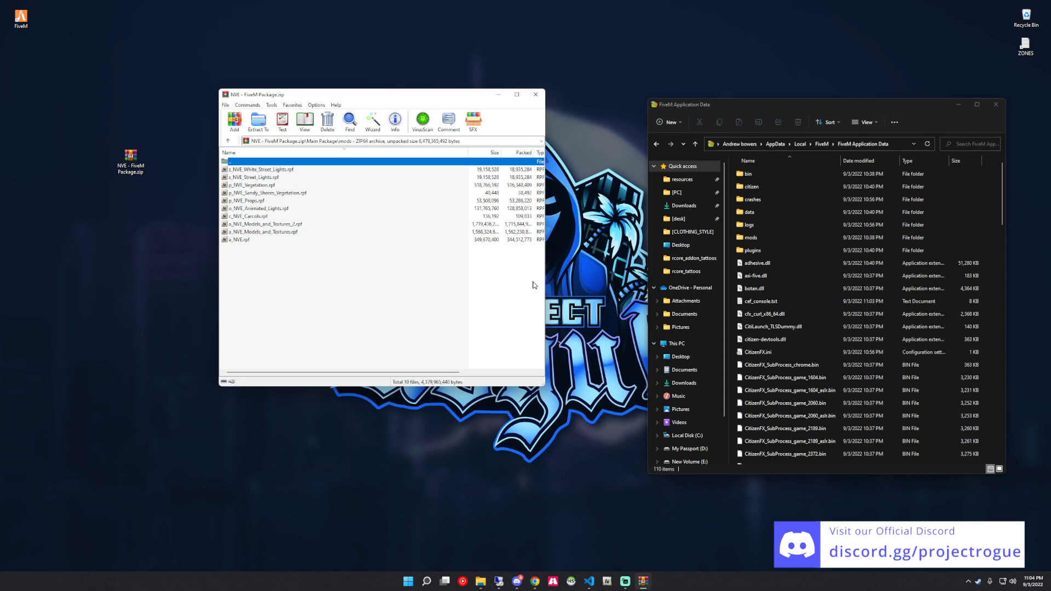
click(768, 239)
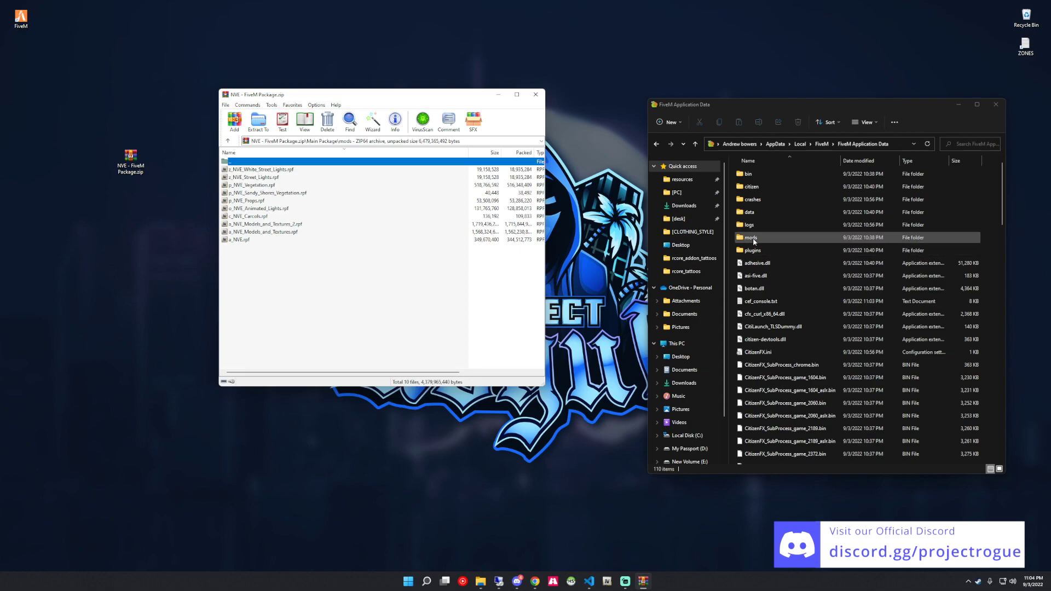
double_click(753, 239)
mouse_move(287, 254)
mouse_down()
mouse_move(264, 198)
mouse_move(274, 170)
mouse_move(271, 231)
mouse_move(281, 251)
mouse_up()
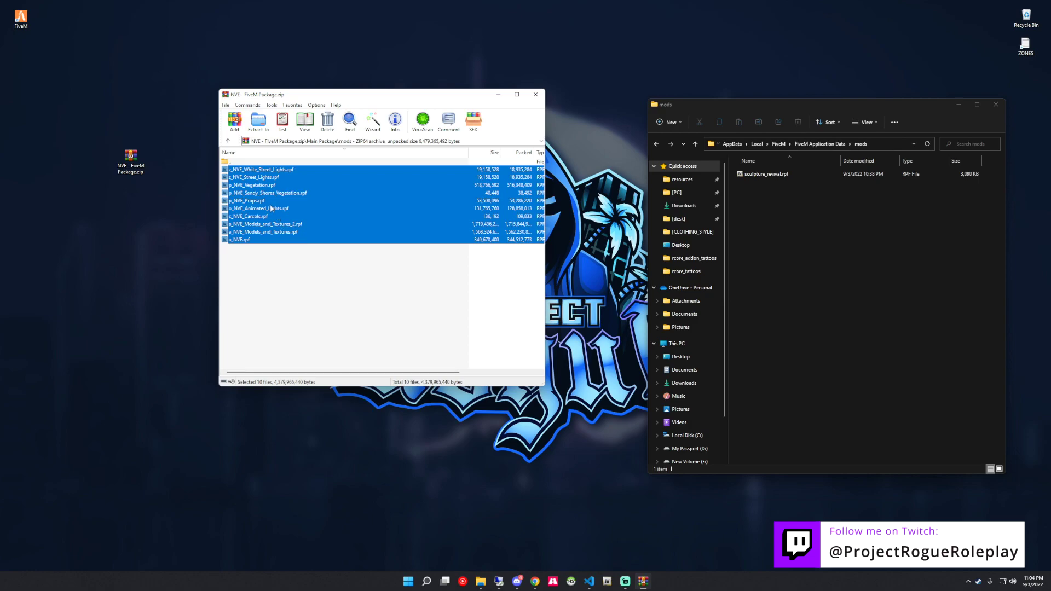
drag(752, 440, 760, 432)
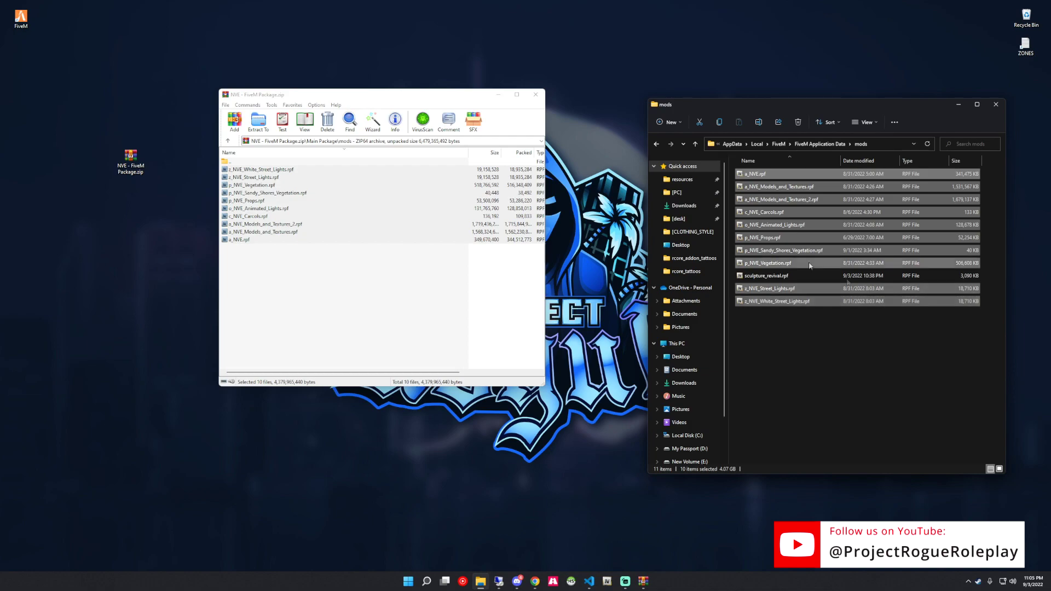
Go back to the top level of the NVE archive and enter the ENB (Required) folder.
double_click(309, 163)
double_click(293, 163)
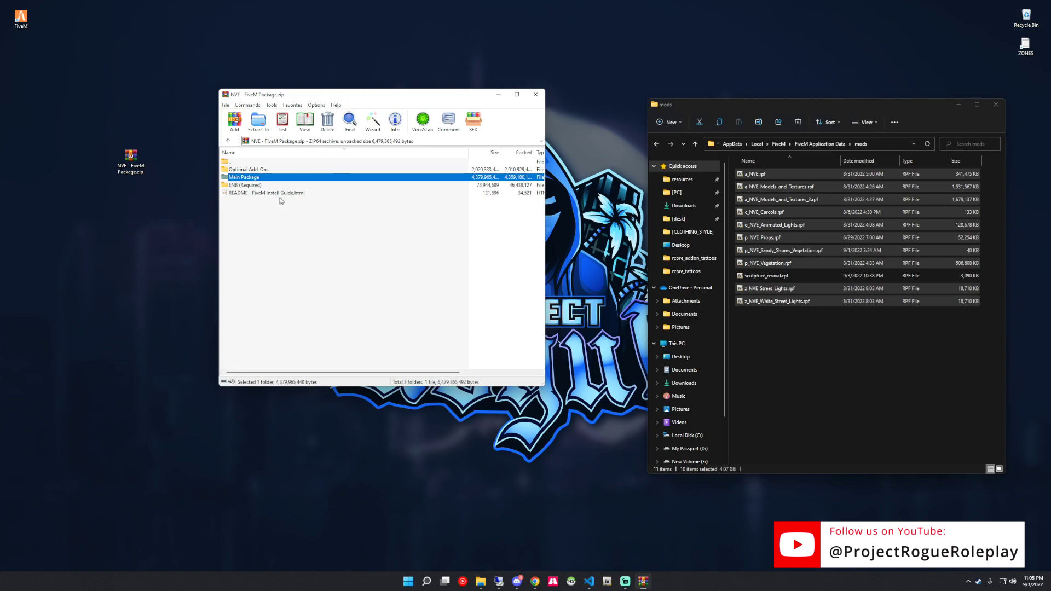
double_click(257, 186)
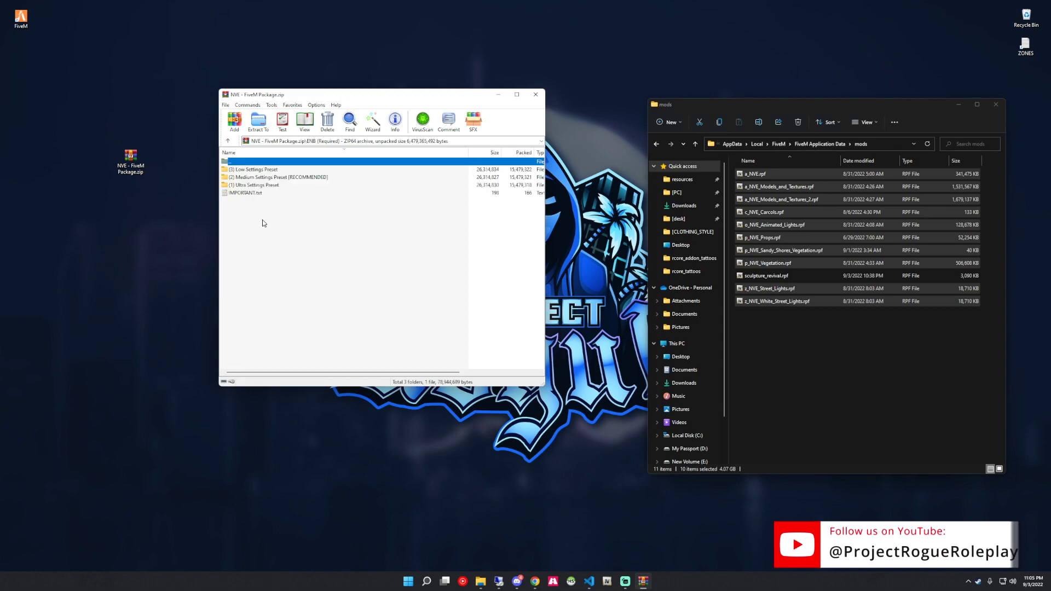
Review the Low, Medium and Ultra settings preset folders offered in ENB (Required).
click(305, 177)
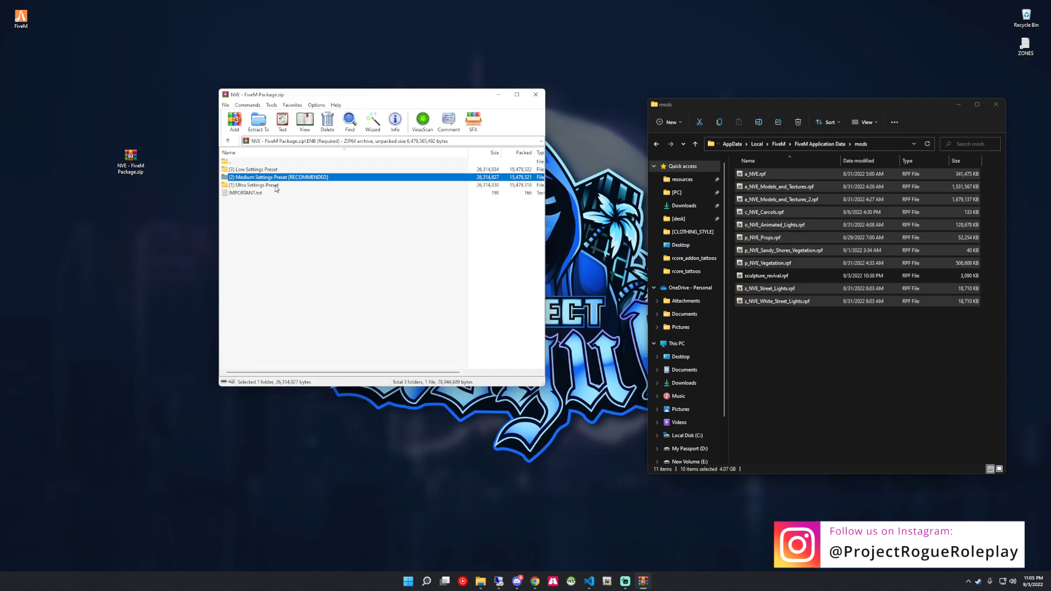
click(282, 211)
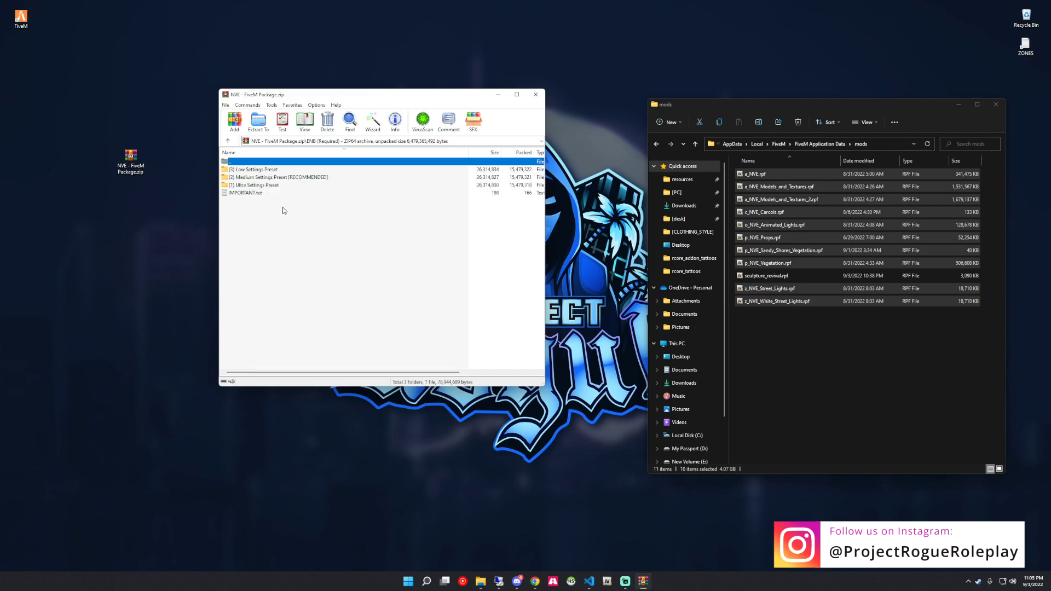
click(305, 177)
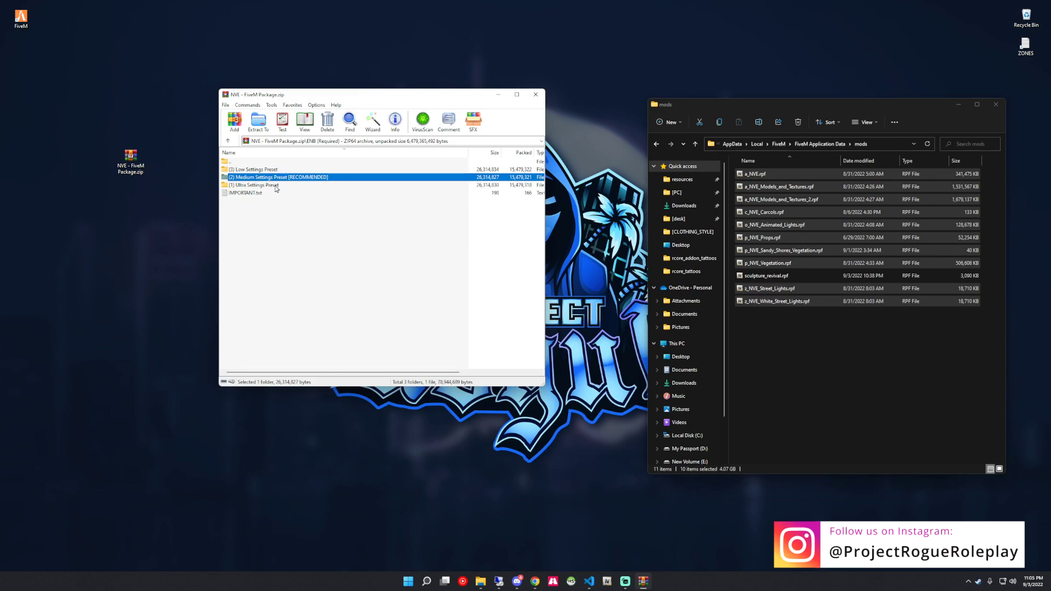
click(266, 200)
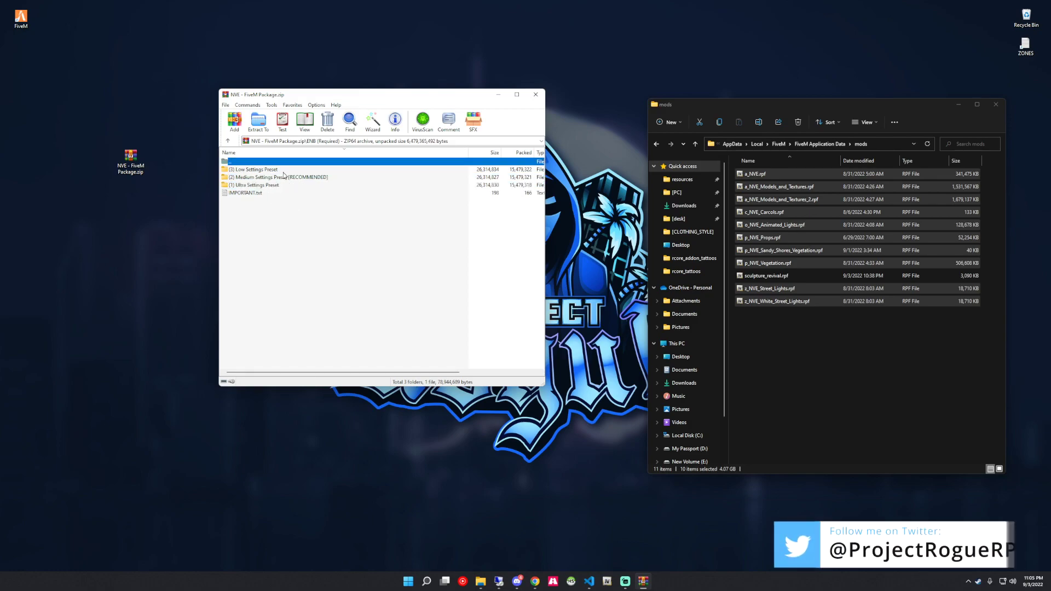
click(304, 177)
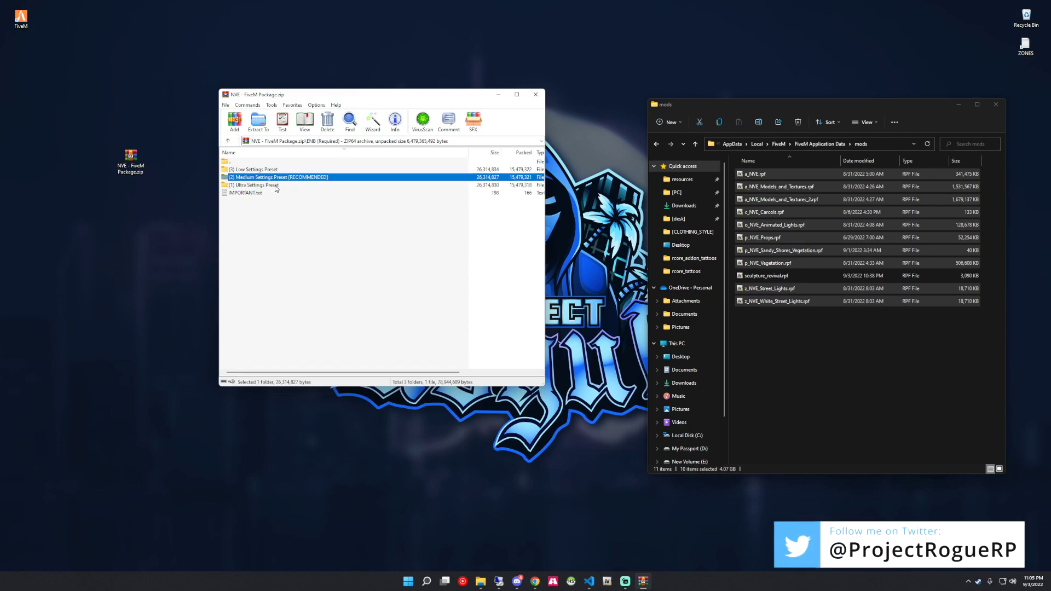
click(276, 186)
click(296, 205)
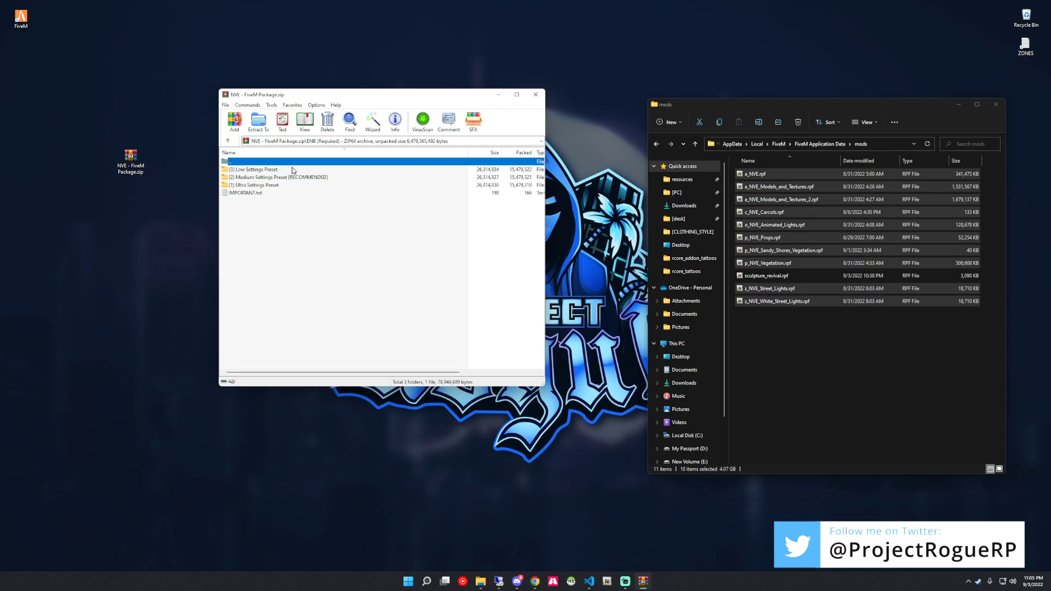
click(305, 178)
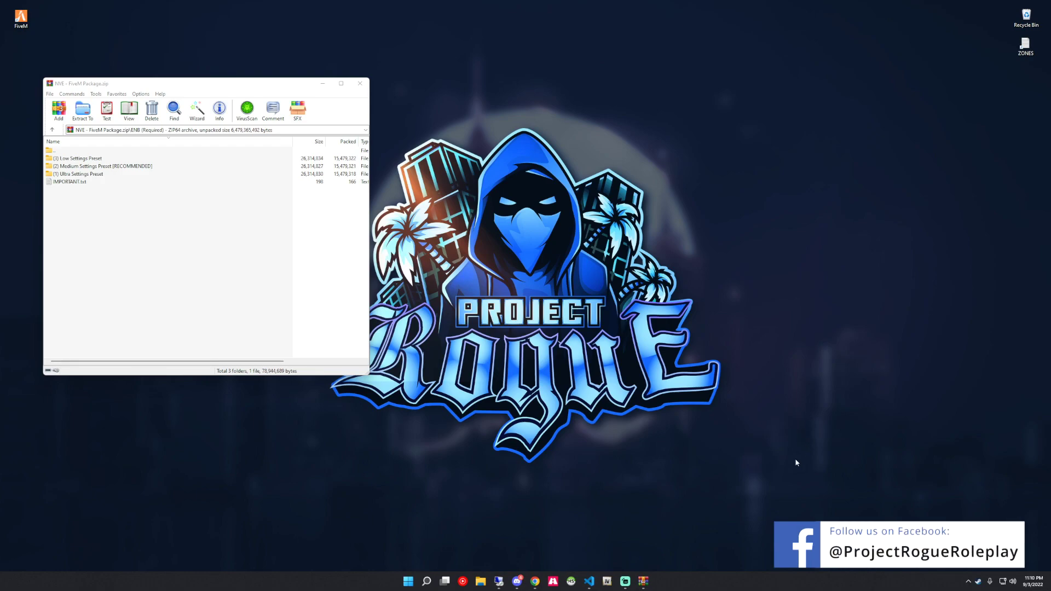
Open a File Explorer window at the Grand Theft Auto V folder under steam\steamapps\common on New Volume (E:).
click(484, 579)
scroll(382, 412, down, 1)
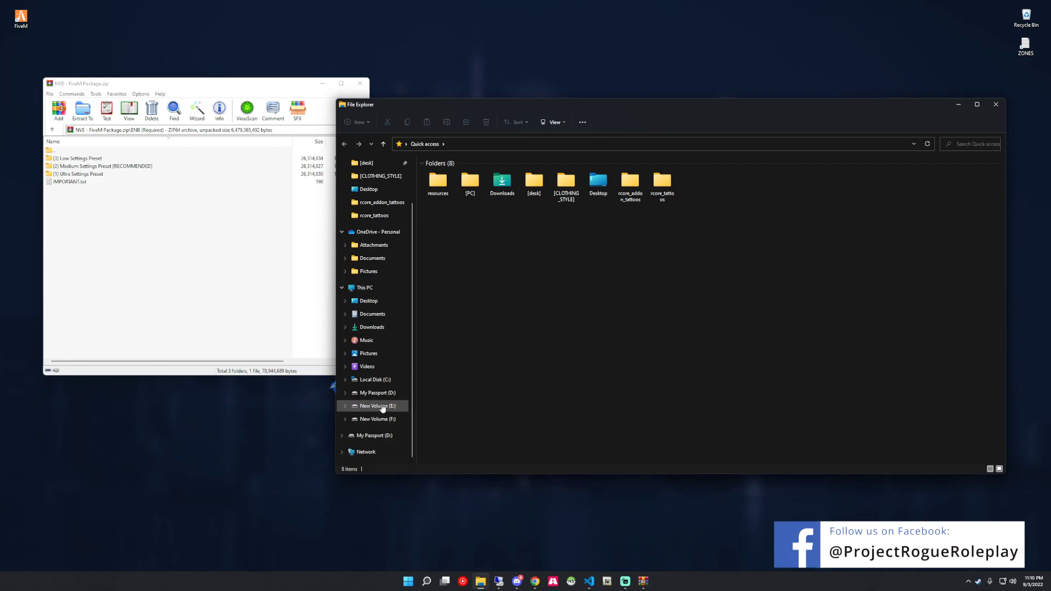
click(377, 406)
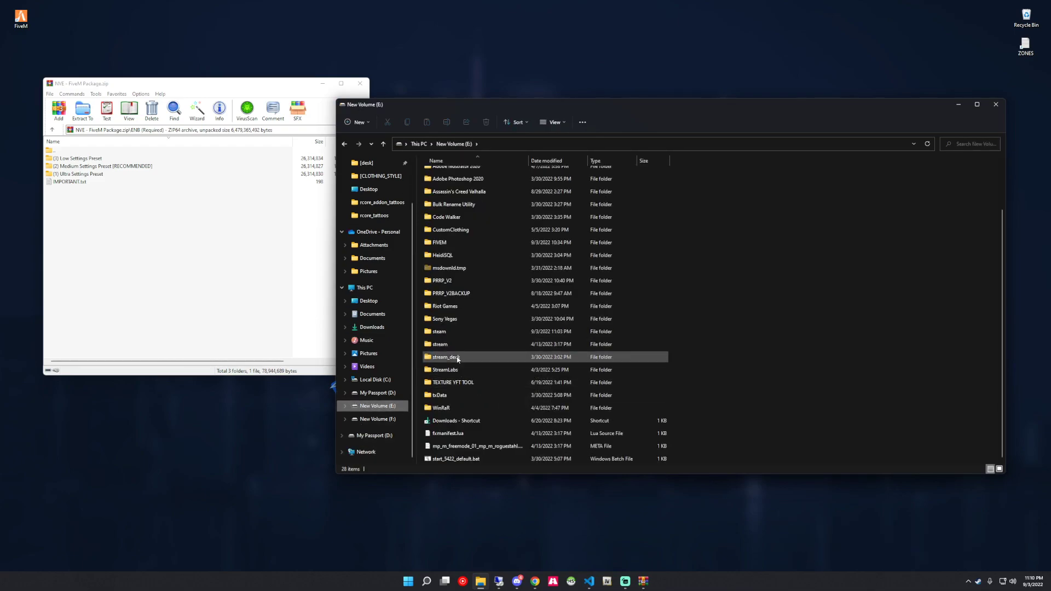
double_click(452, 334)
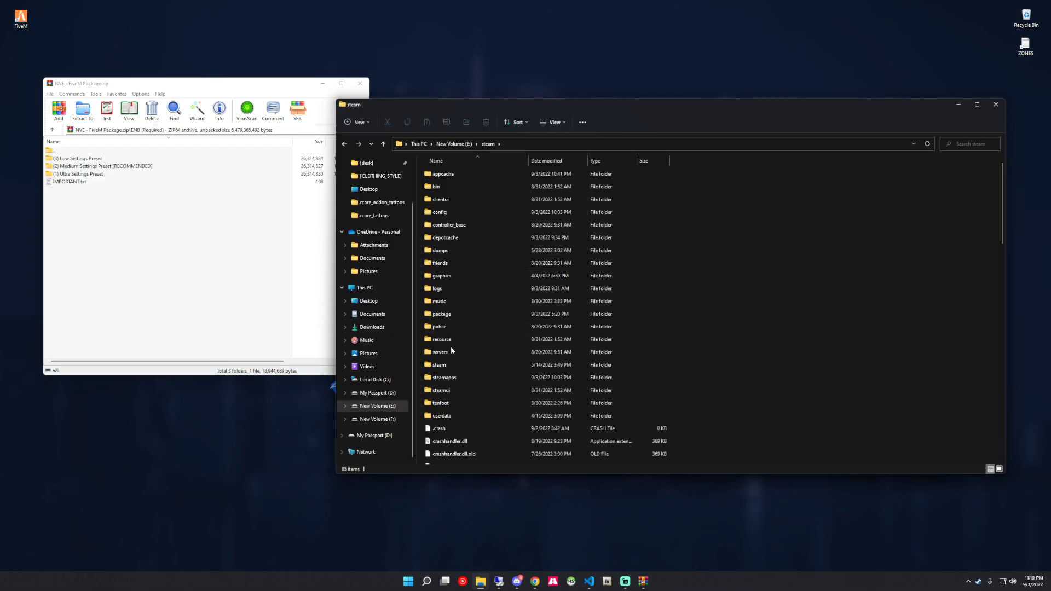
double_click(446, 378)
double_click(465, 174)
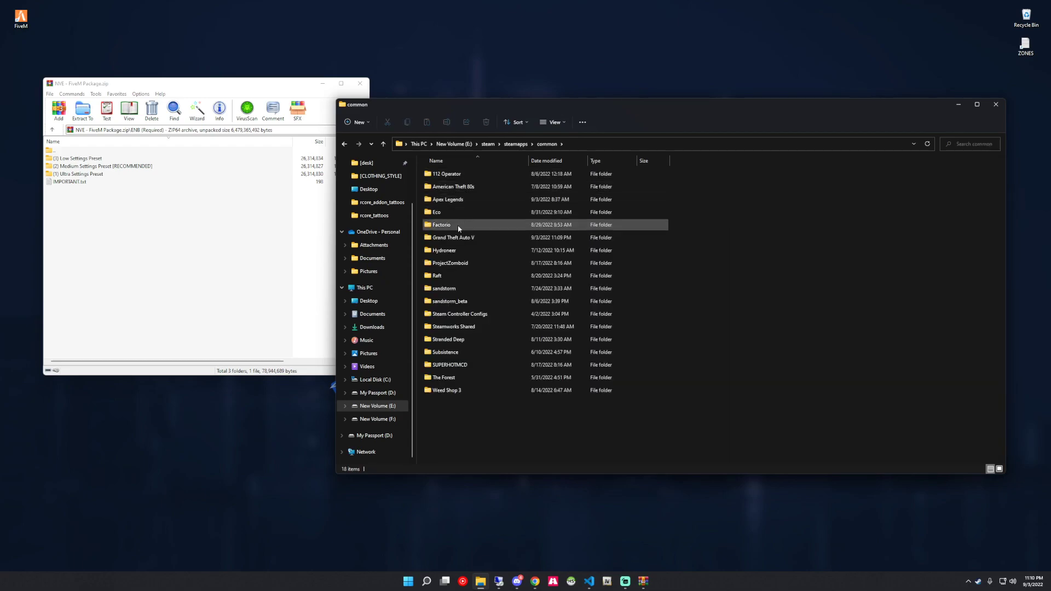
double_click(462, 239)
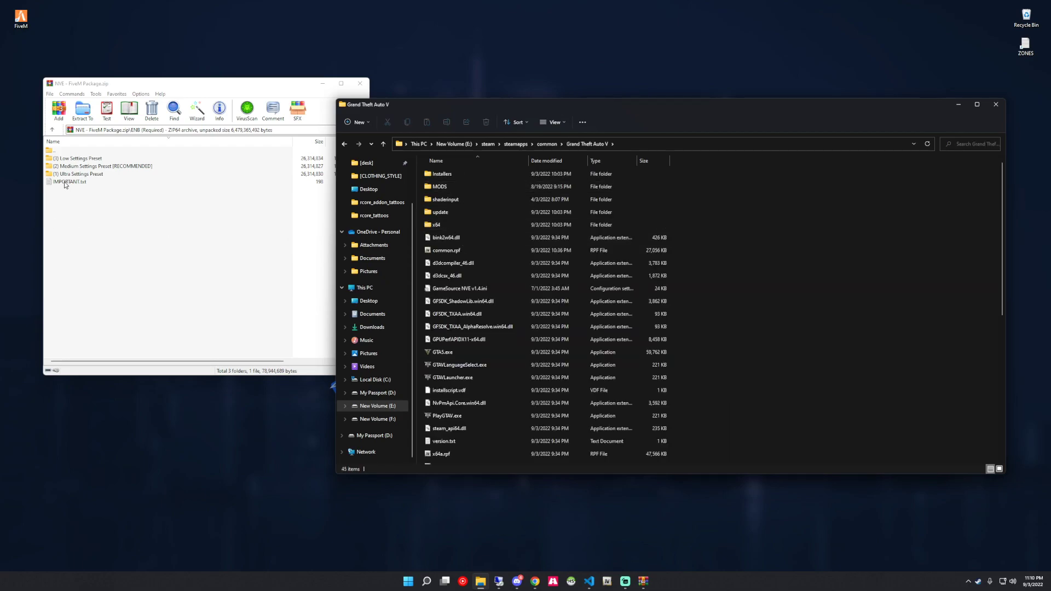
Extract all contents of the (1) Ultra Settings Preset folder into the Grand Theft Auto V folder, replacing the files with the same names.
click(85, 176)
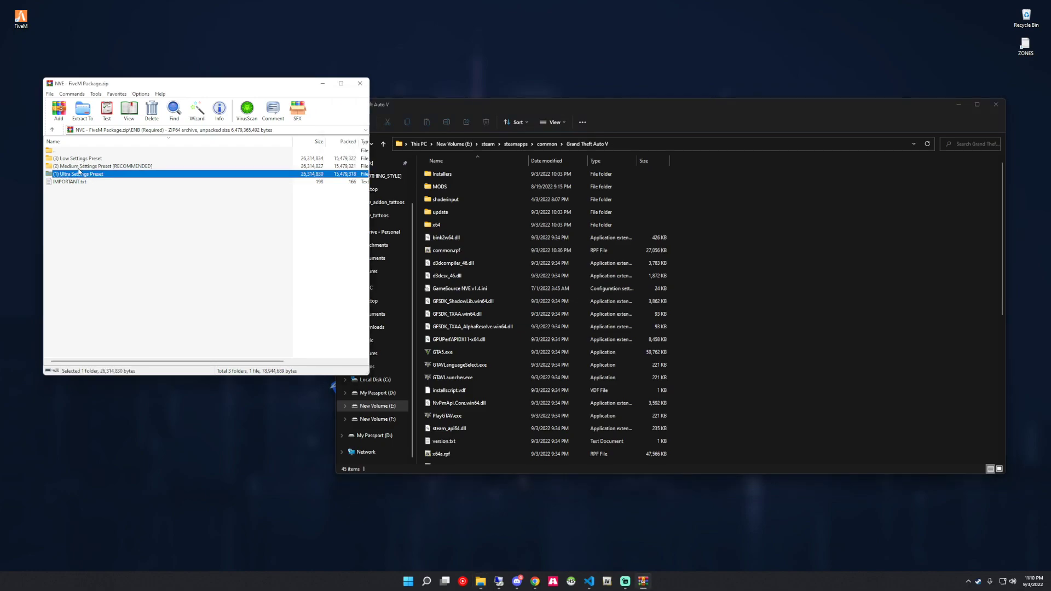
click(77, 182)
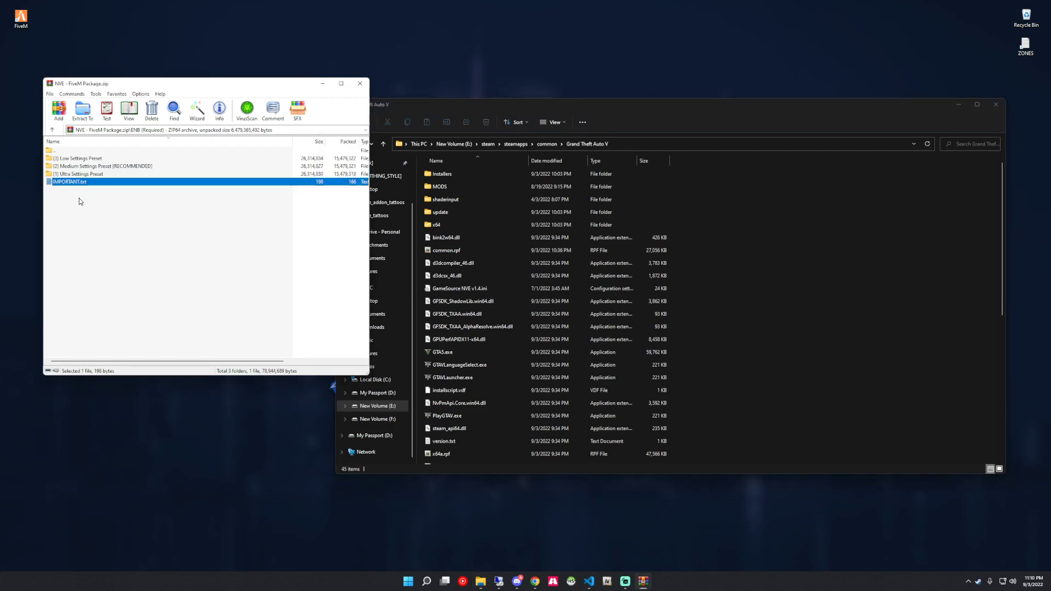
click(93, 175)
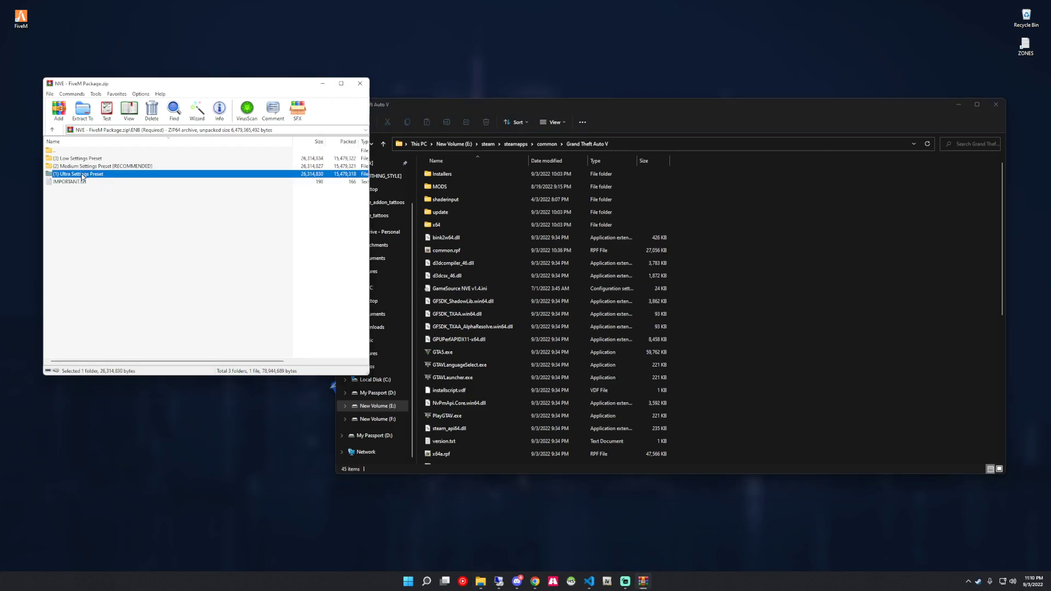
double_click(83, 175)
drag(71, 215, 70, 162)
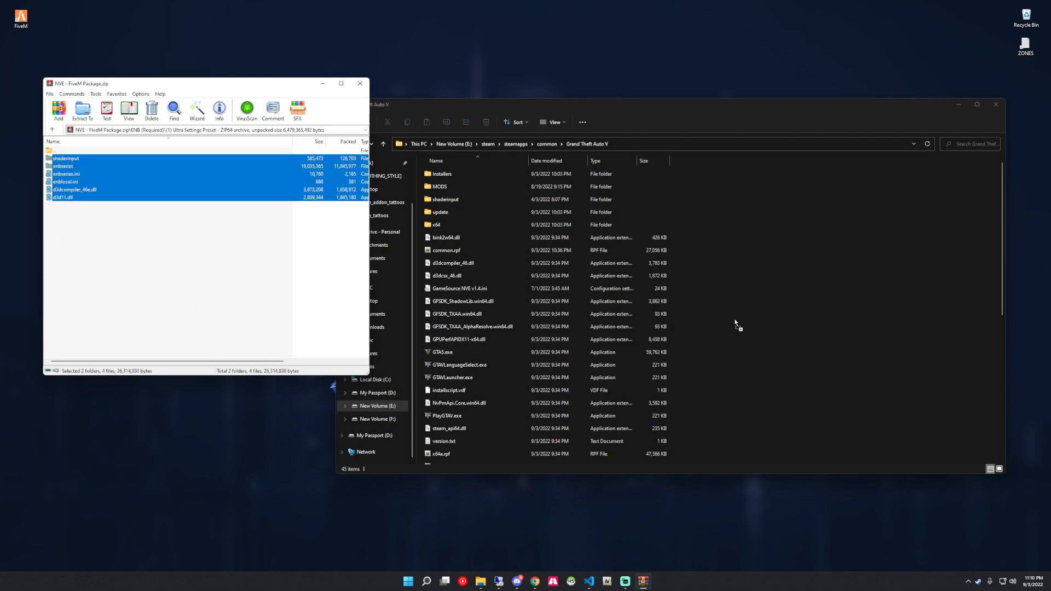
drag(736, 324, 854, 263)
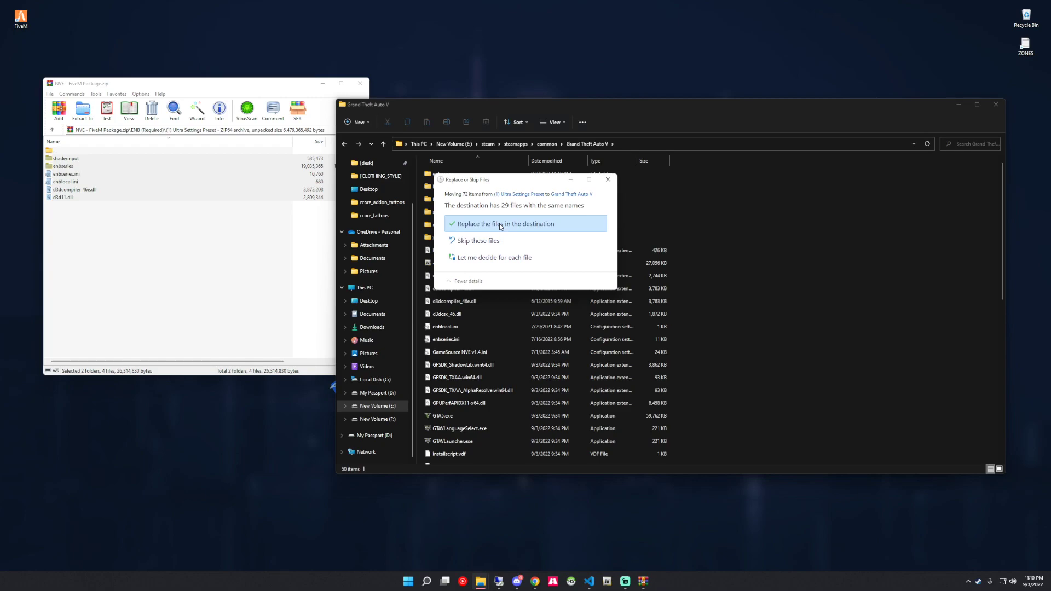
drag(513, 183, 631, 294)
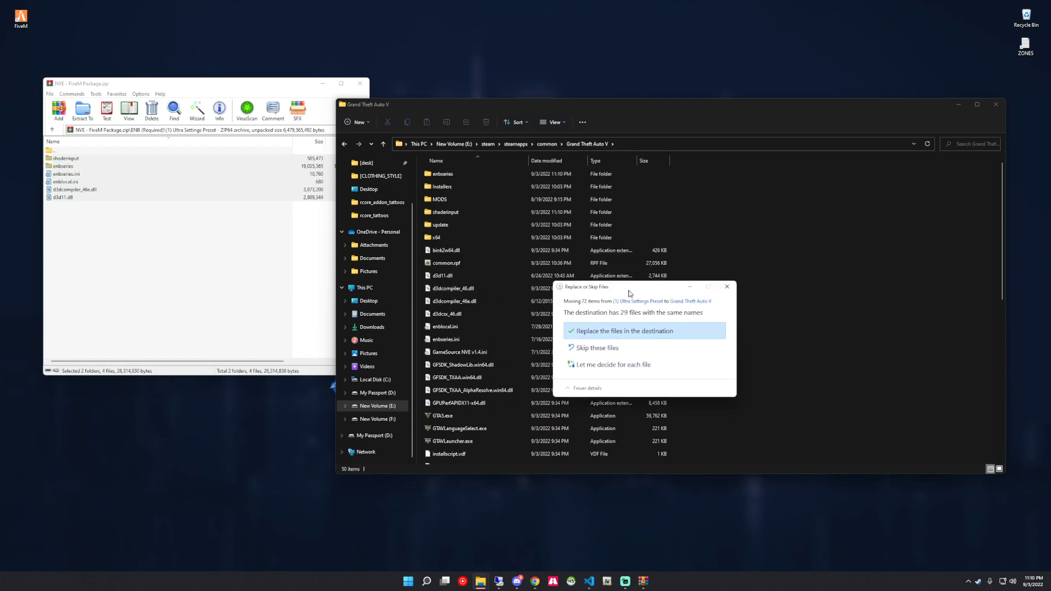
click(604, 331)
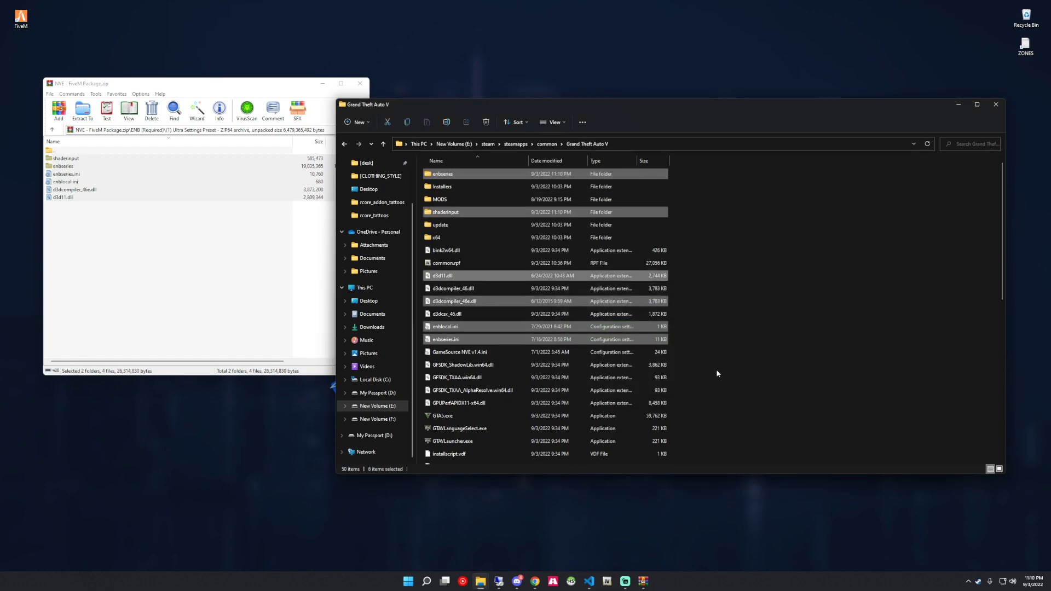
click(689, 347)
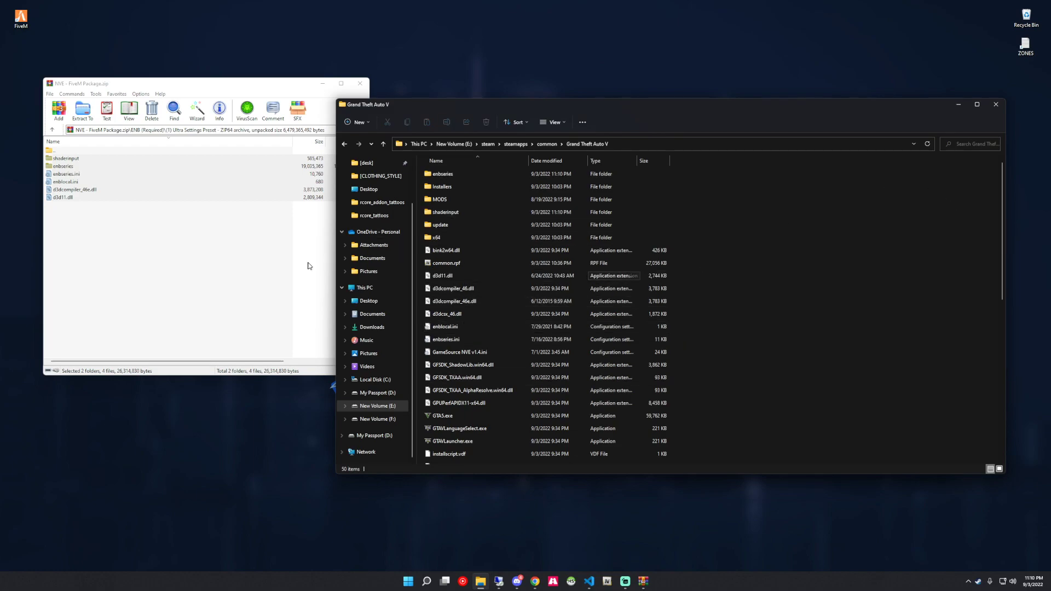
Close the NVE archive and the Grand Theft Auto V folder window.
click(207, 247)
click(360, 84)
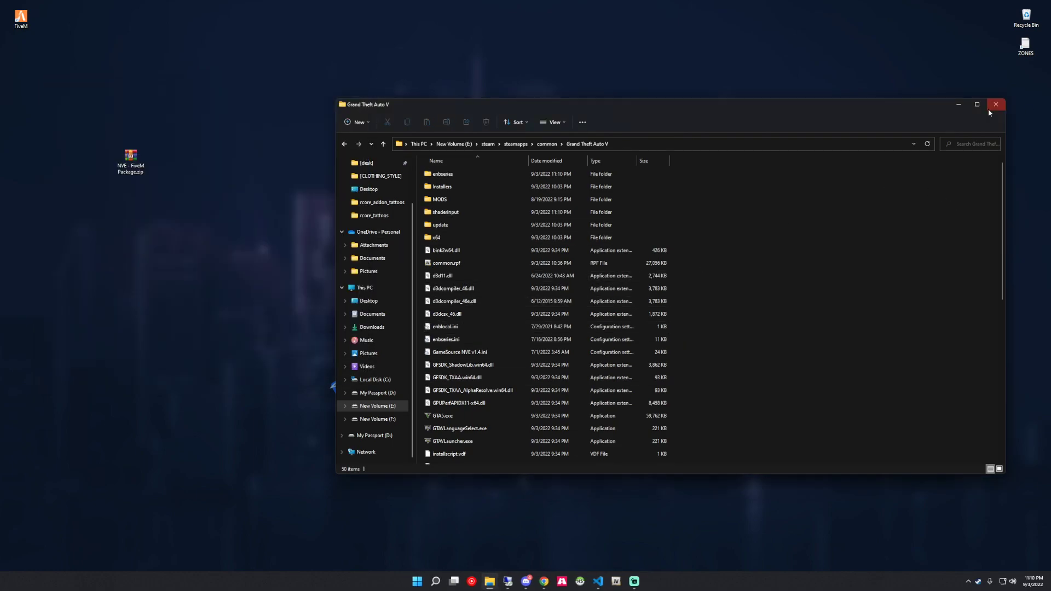
click(996, 108)
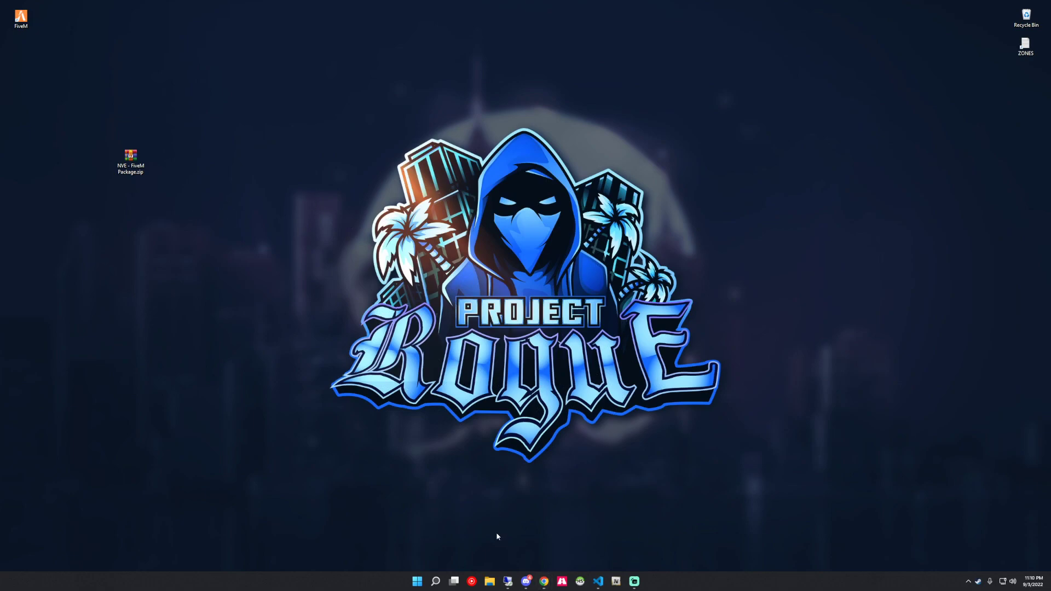
Open the mods folder in FiveM's install location, with the Optional Add-Ons folder of NVE - FiveM Package.zip open beside it.
right_click(21, 18)
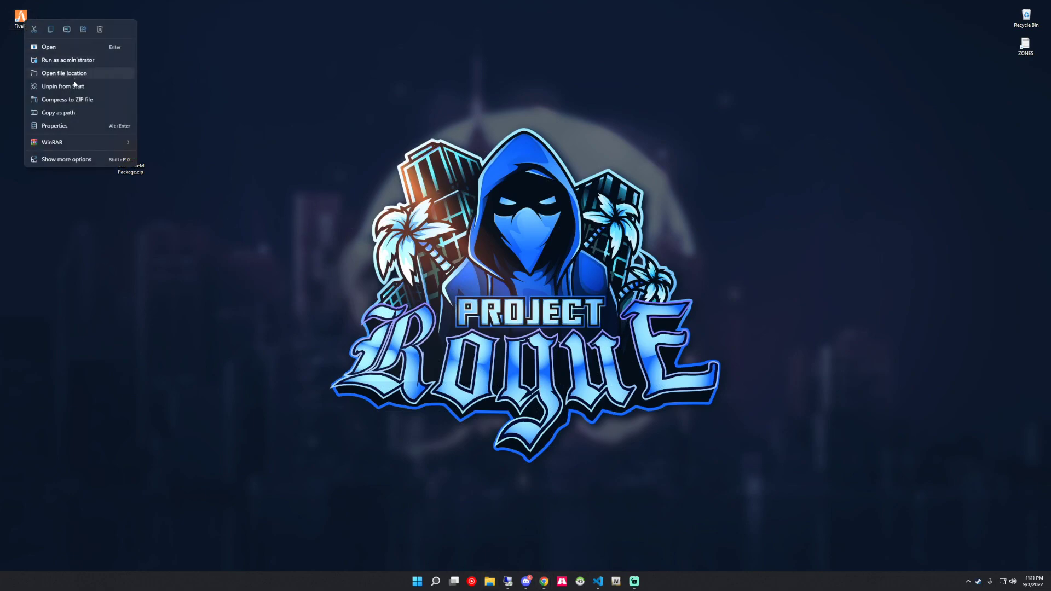
click(64, 73)
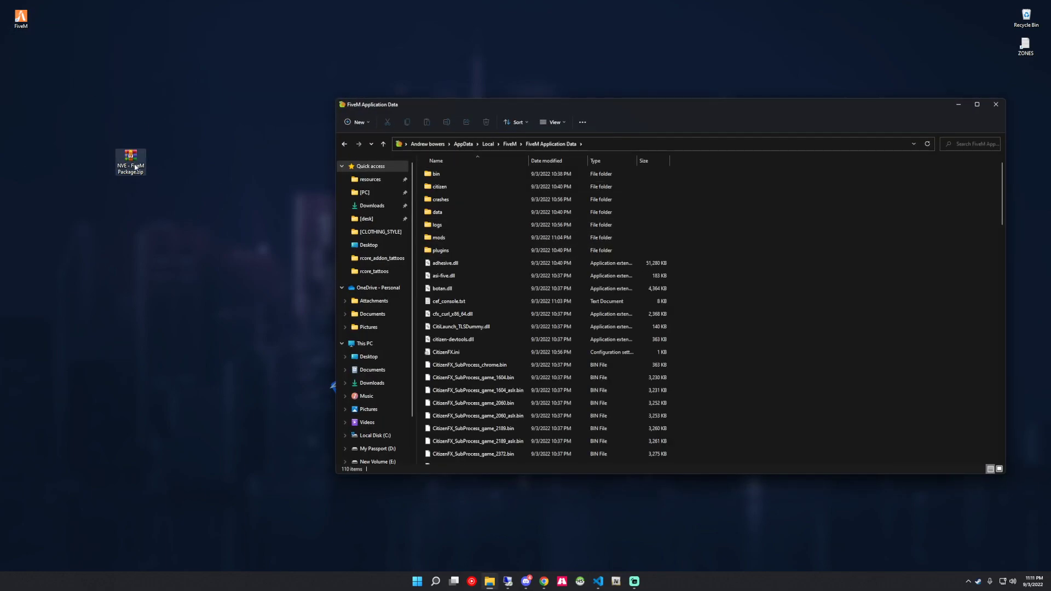
double_click(465, 238)
drag(491, 107, 568, 76)
double_click(130, 158)
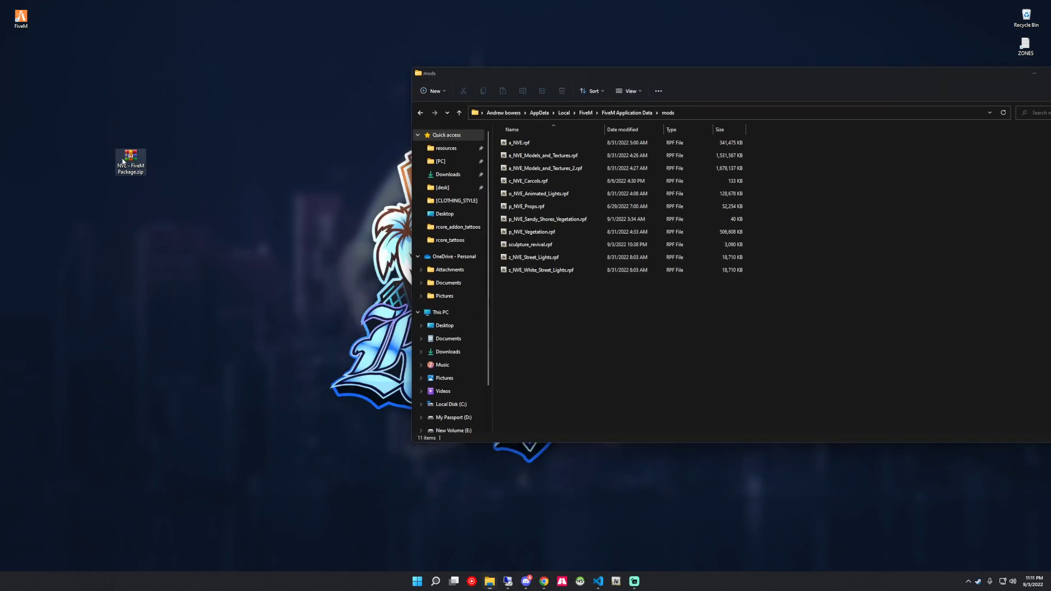
double_click(83, 158)
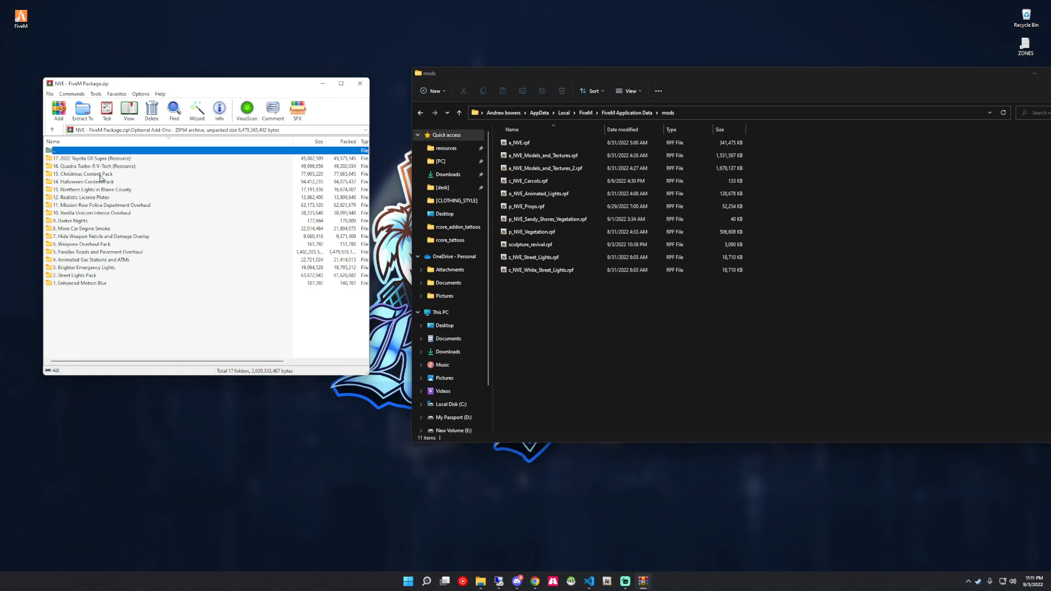
Extract p_NVE_Northern_Lights.rpf from the 13. Northern Lights in Blaine County add-on into FiveM's mods folder.
click(91, 175)
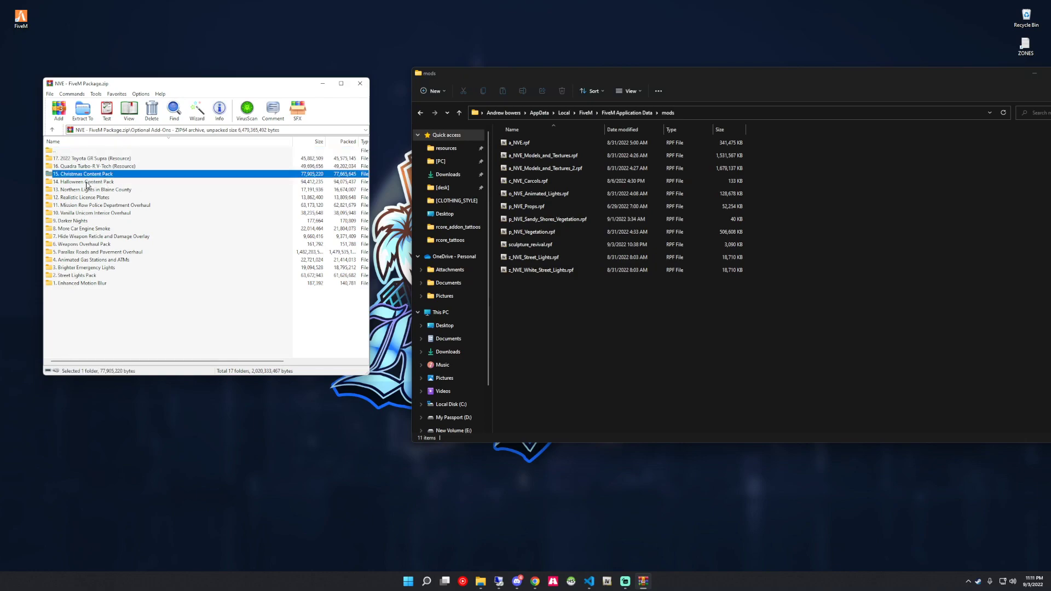
click(86, 184)
click(86, 190)
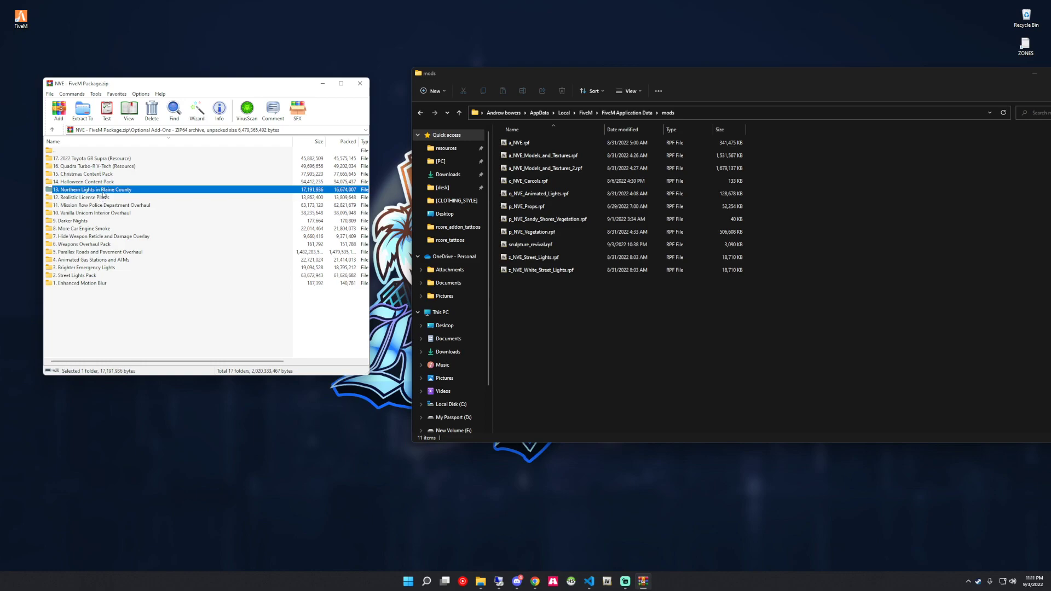
double_click(103, 192)
drag(78, 159, 605, 335)
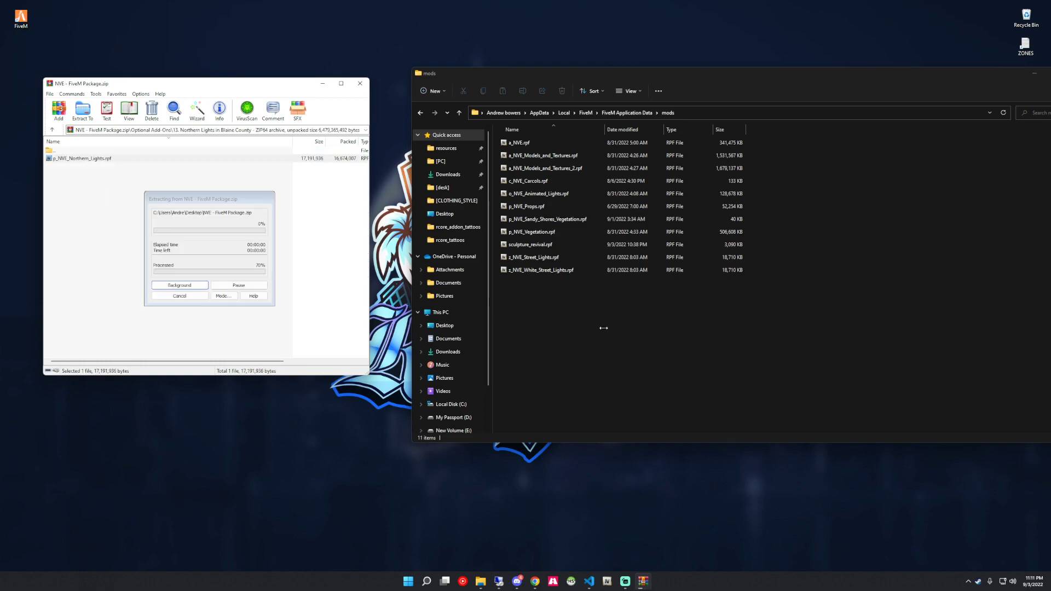
Extract the .rpf files of the 12. Realistic License Plates and 11. Mission Row Police Department Overhaul add-ons into FiveM's mods folder.
double_click(98, 150)
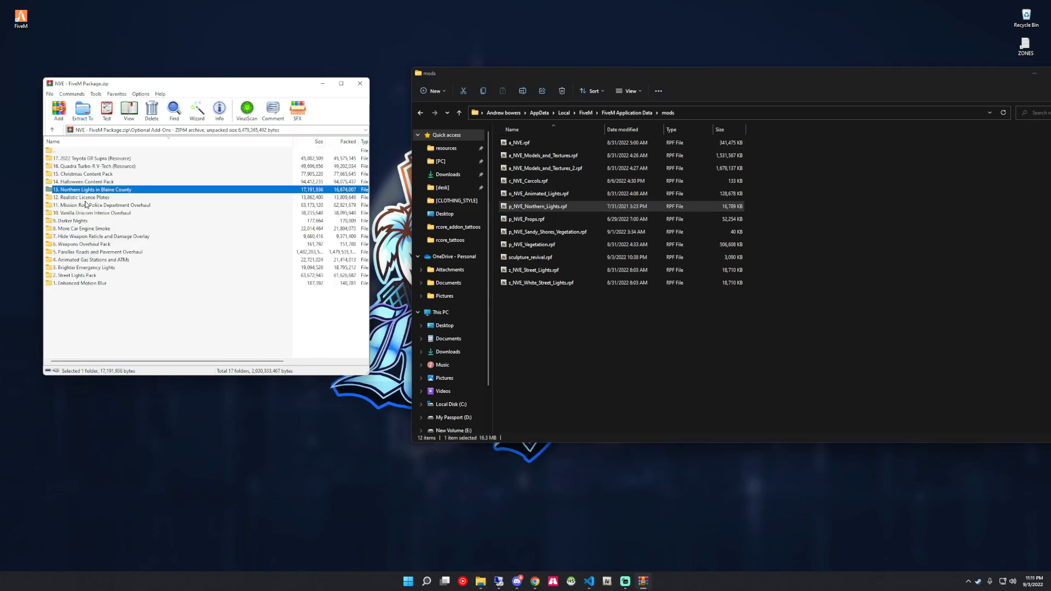
double_click(94, 197)
drag(82, 158, 575, 329)
double_click(98, 151)
double_click(96, 205)
drag(82, 158, 575, 328)
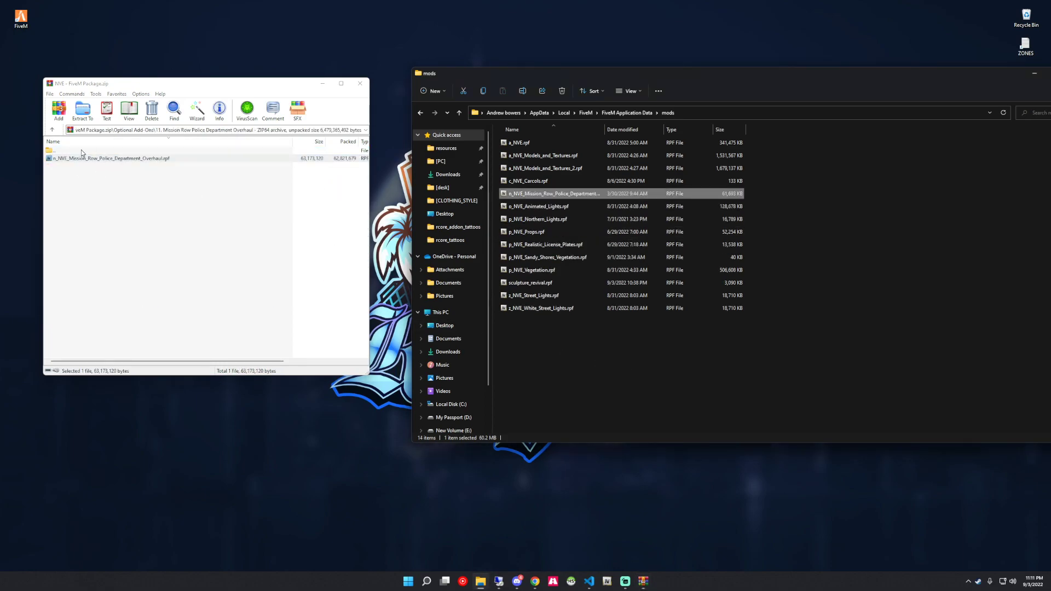
Extract the .rpf files of the 10. Vanilla Unicorn Interior Overhaul and 8. More Car Engine Smoke add-ons into the mods folder.
double_click(98, 150)
double_click(96, 212)
drag(82, 158, 575, 329)
double_click(98, 150)
double_click(82, 228)
drag(83, 158, 624, 422)
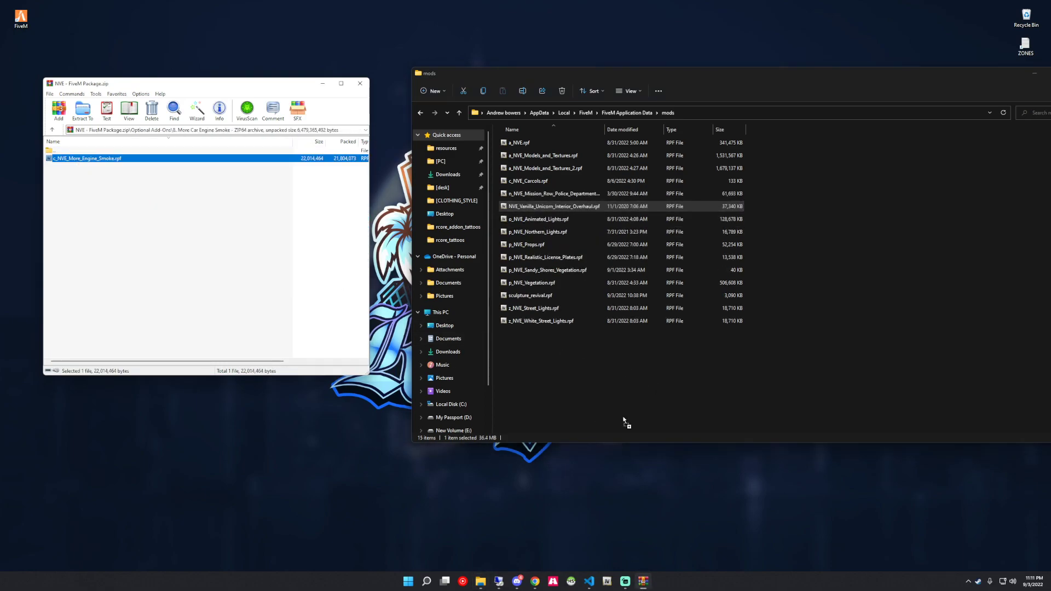
Extract the .rpf files of the 7. Hide Weapon Reticle and Damage Overlay and 6. Weapons Overhaul Pack add-ons into the mods folder.
double_click(98, 151)
double_click(86, 237)
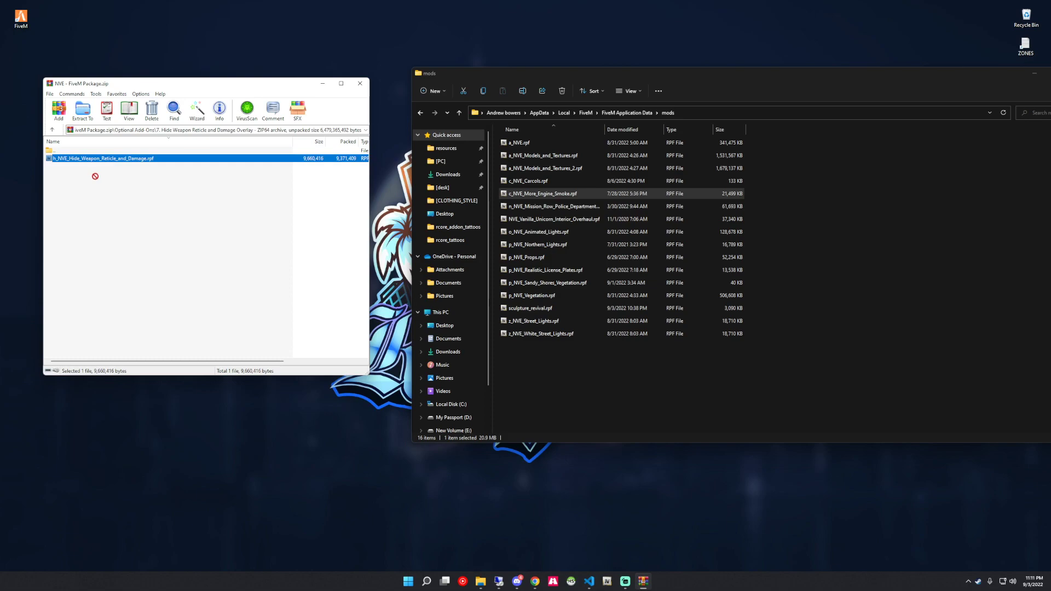
drag(82, 158, 575, 329)
double_click(98, 150)
click(97, 230)
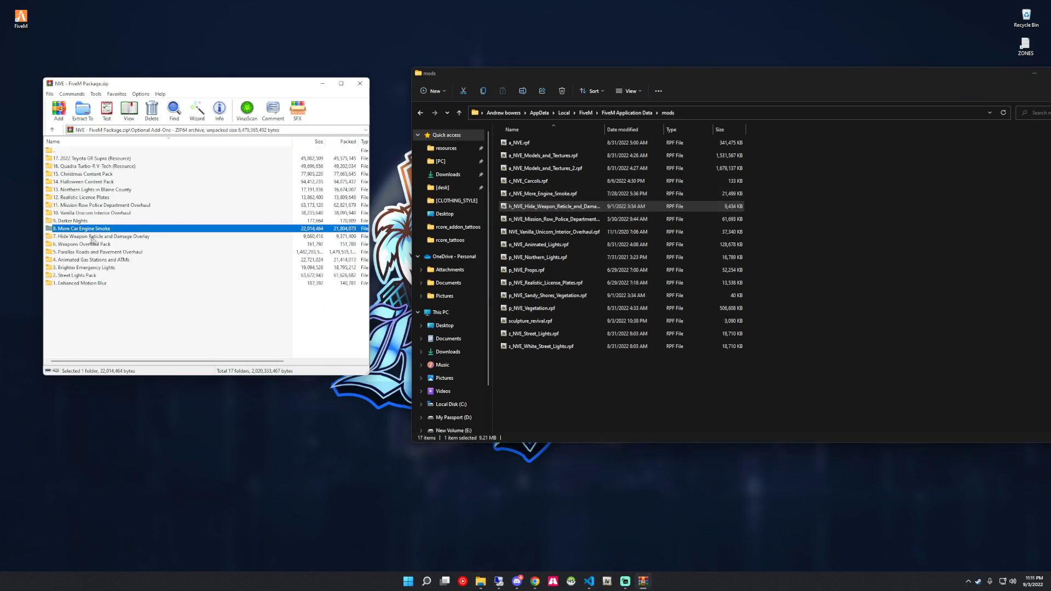
double_click(82, 244)
drag(82, 158, 549, 373)
Extract the roads overhaul .rpf from the 5. Parallax Roads and Pavement Overhaul add-on into the mods folder.
click(92, 154)
double_click(92, 153)
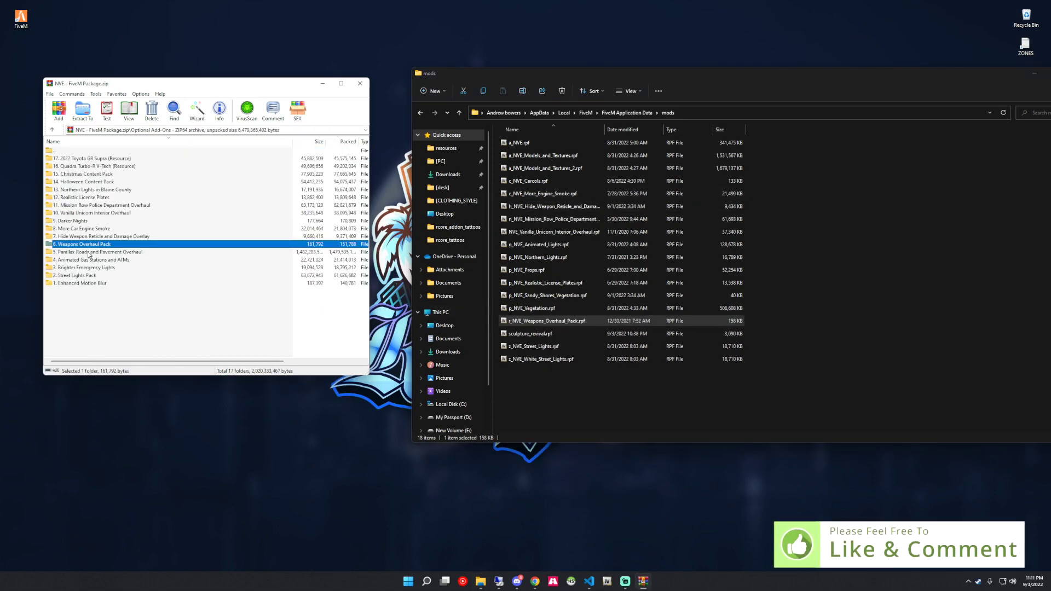
click(90, 253)
double_click(89, 252)
drag(91, 159, 611, 403)
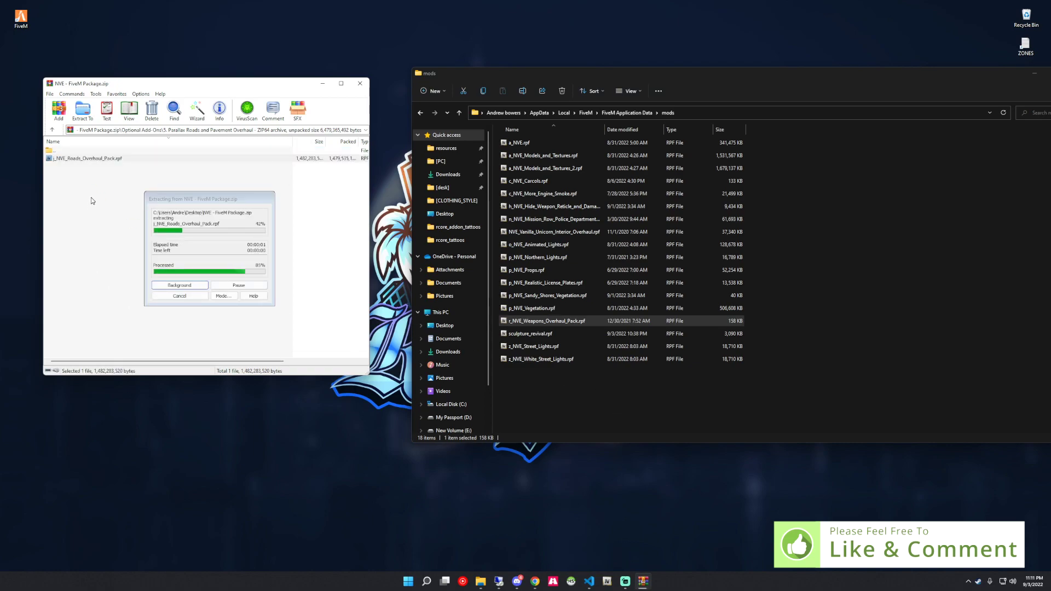
Extract both .rpf files, ATM animation and gas stations, from the 4. Animated Gas Stations and ATMs add-on into the mods folder.
double_click(77, 151)
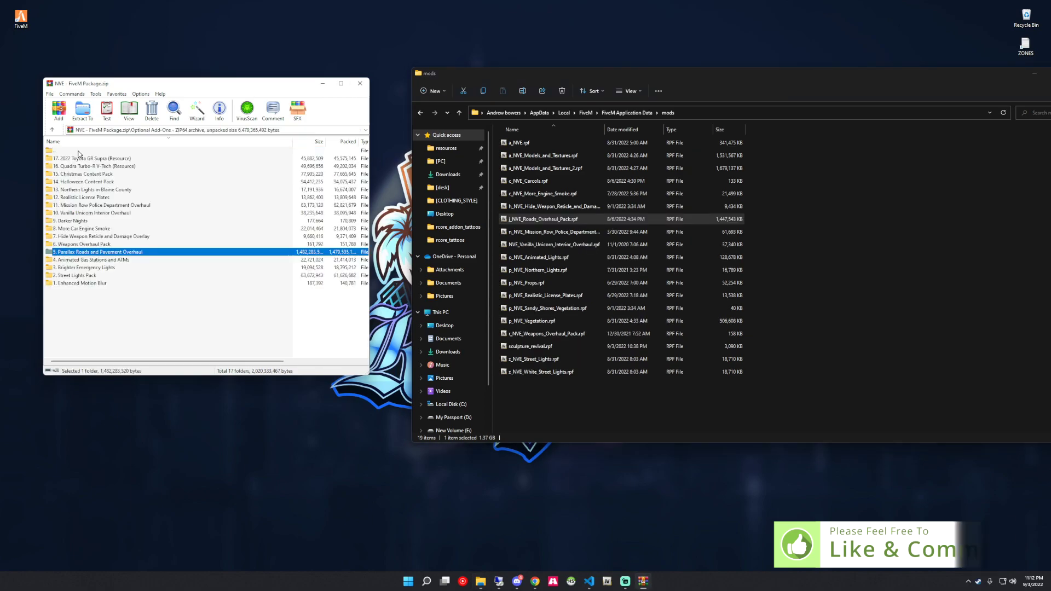
double_click(85, 260)
drag(82, 188, 81, 161)
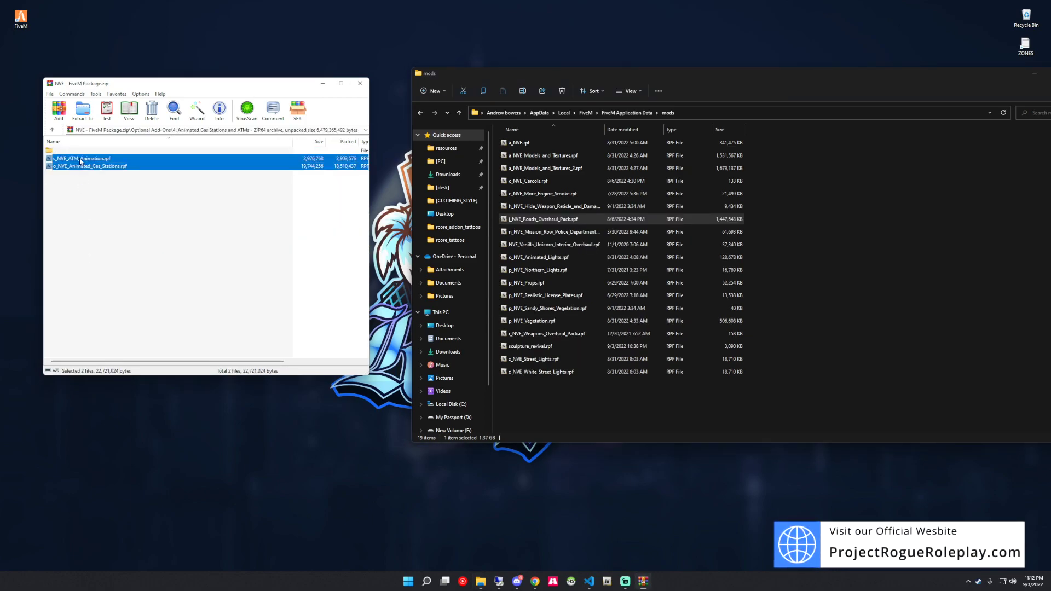
drag(552, 394, 552, 395)
Extract the Ultra Intensity .rpf from the 3. Brighter Emergency Lights add-on into the mods folder.
double_click(75, 151)
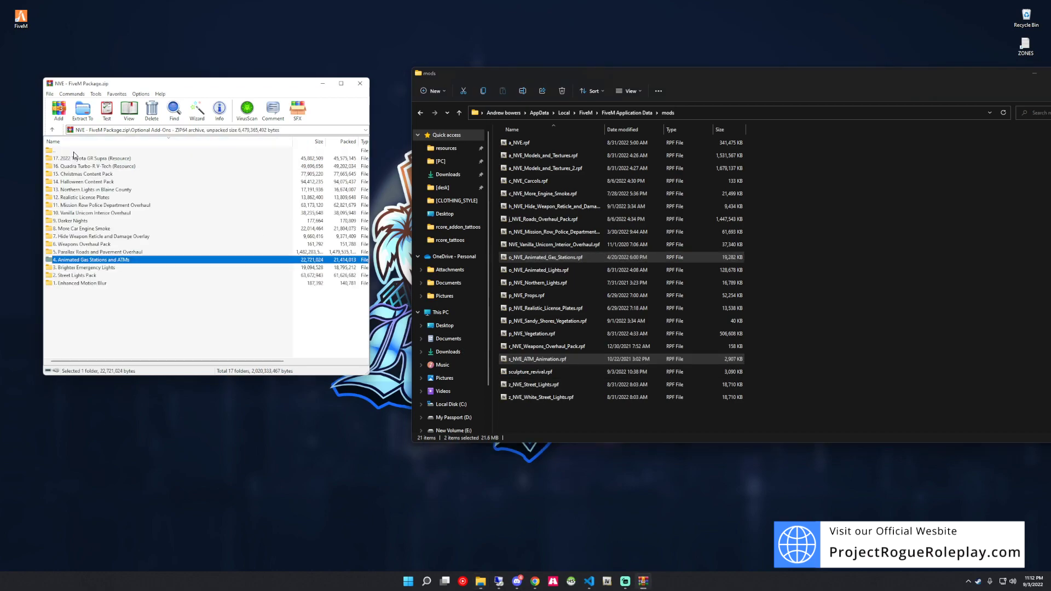
double_click(89, 268)
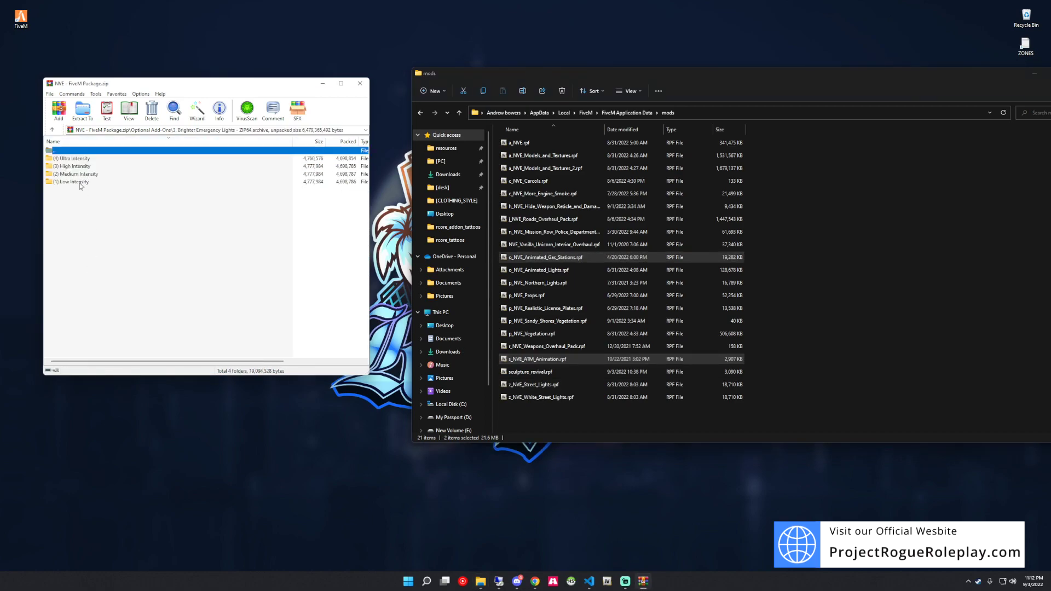
double_click(83, 160)
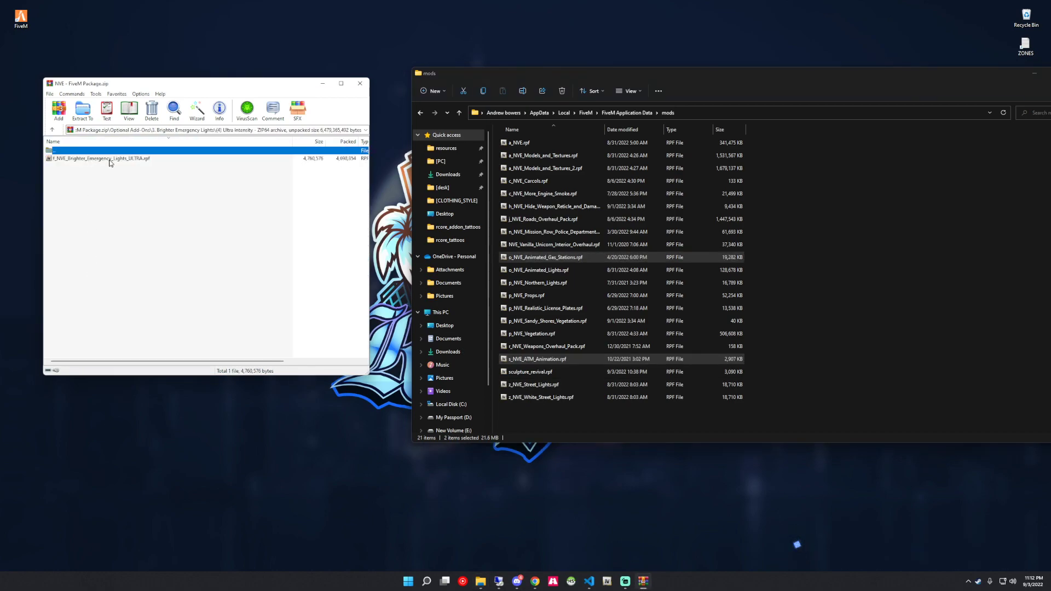
drag(83, 159, 851, 270)
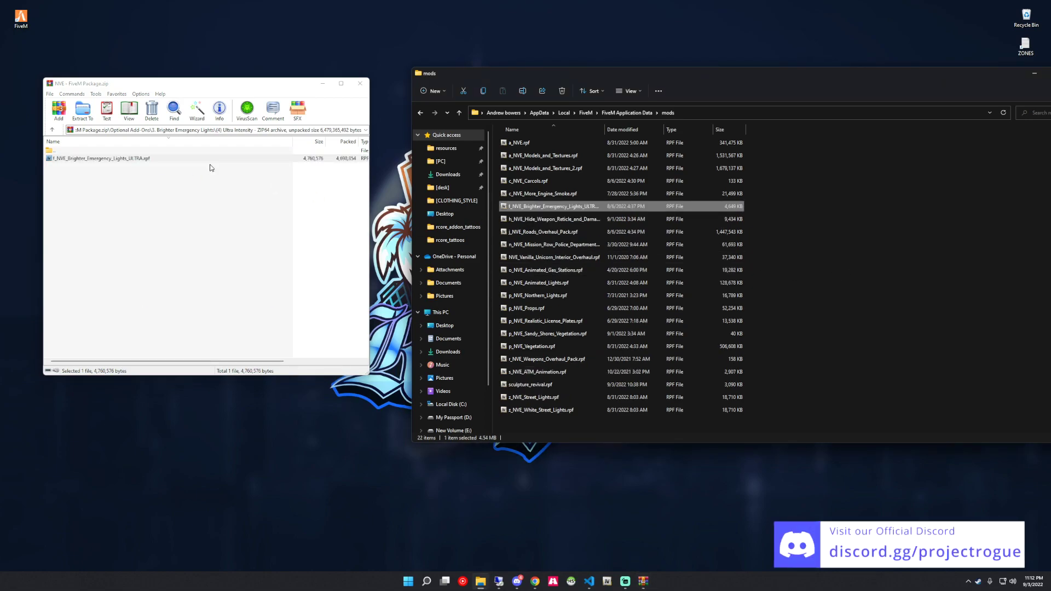
Preview Street Light Colors.png in the 2. Street Lights Pack and extract the teal z_NVE_Street_Lights.rpf into the mods folder, replacing the existing file.
double_click(62, 150)
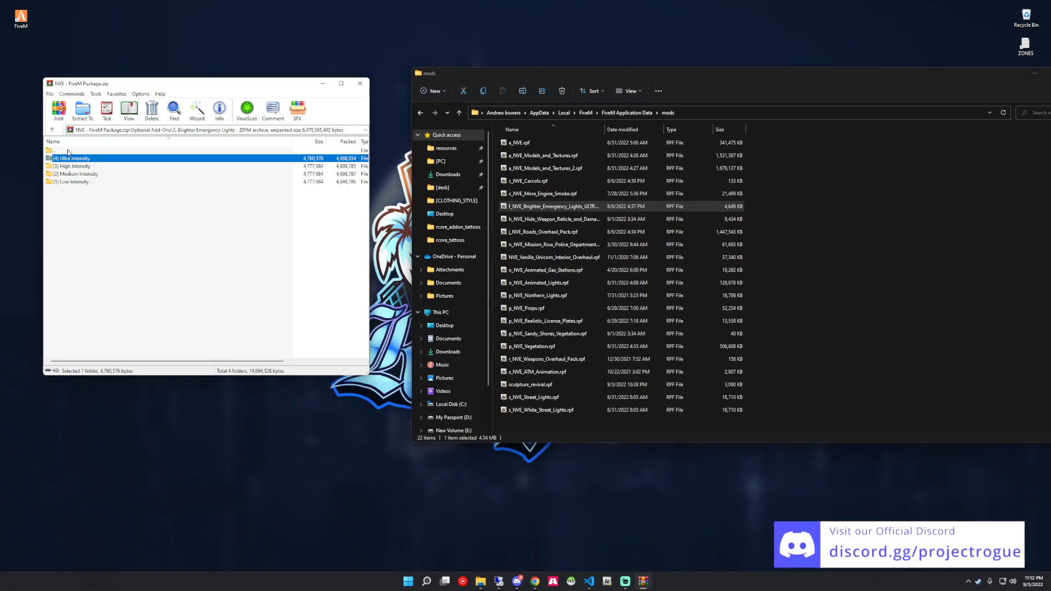
double_click(68, 151)
double_click(85, 276)
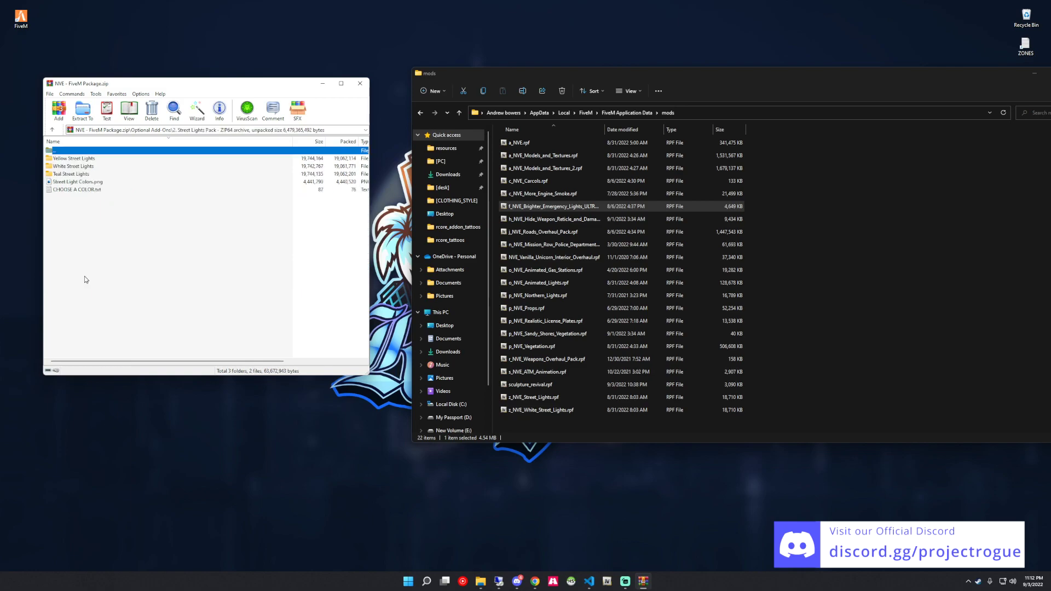
double_click(86, 182)
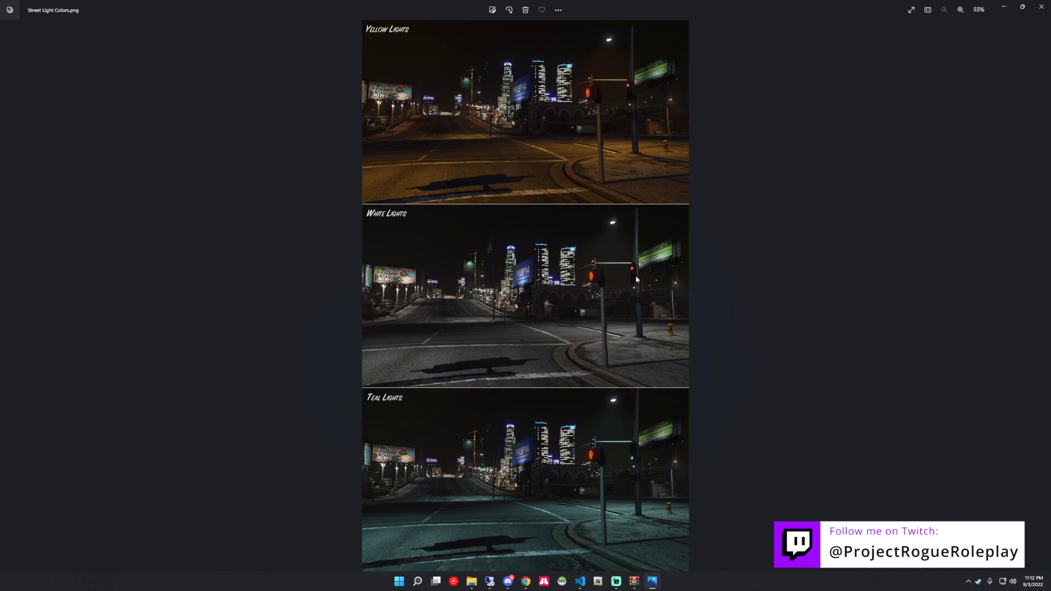
click(1042, 6)
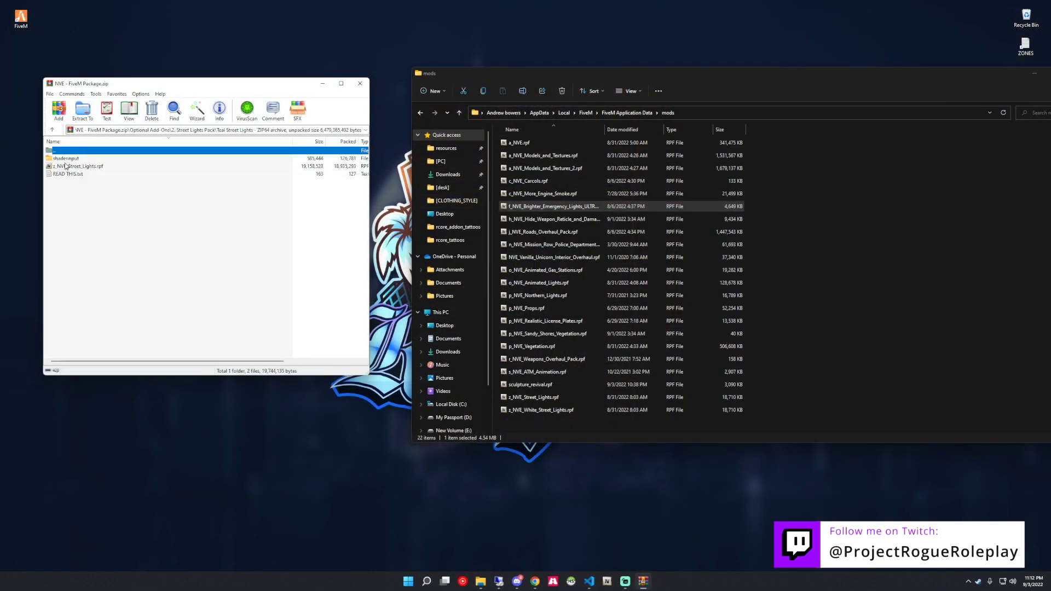
drag(66, 167, 98, 171)
drag(839, 261, 836, 258)
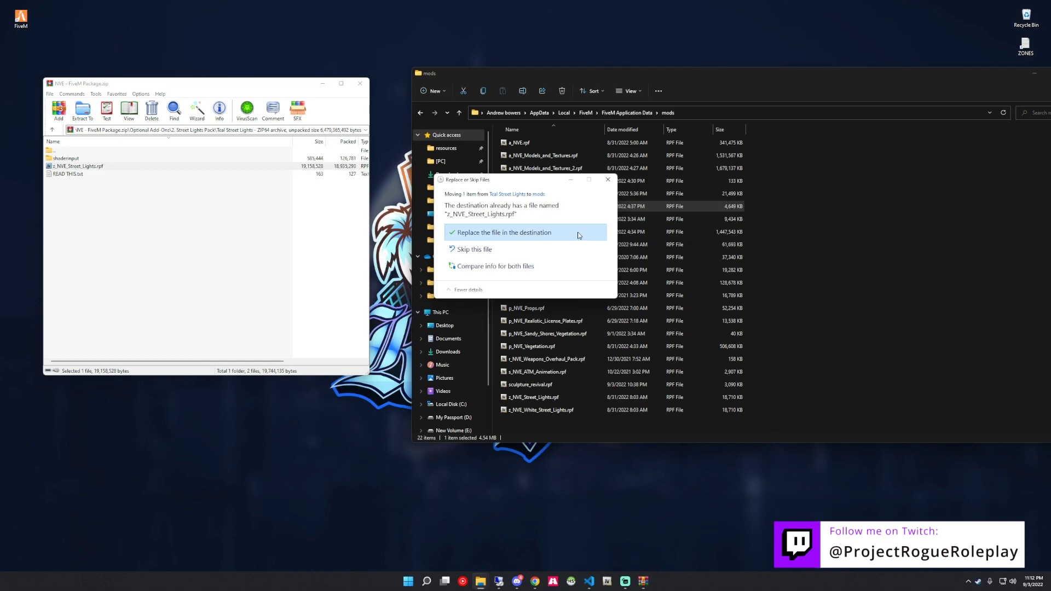
click(485, 234)
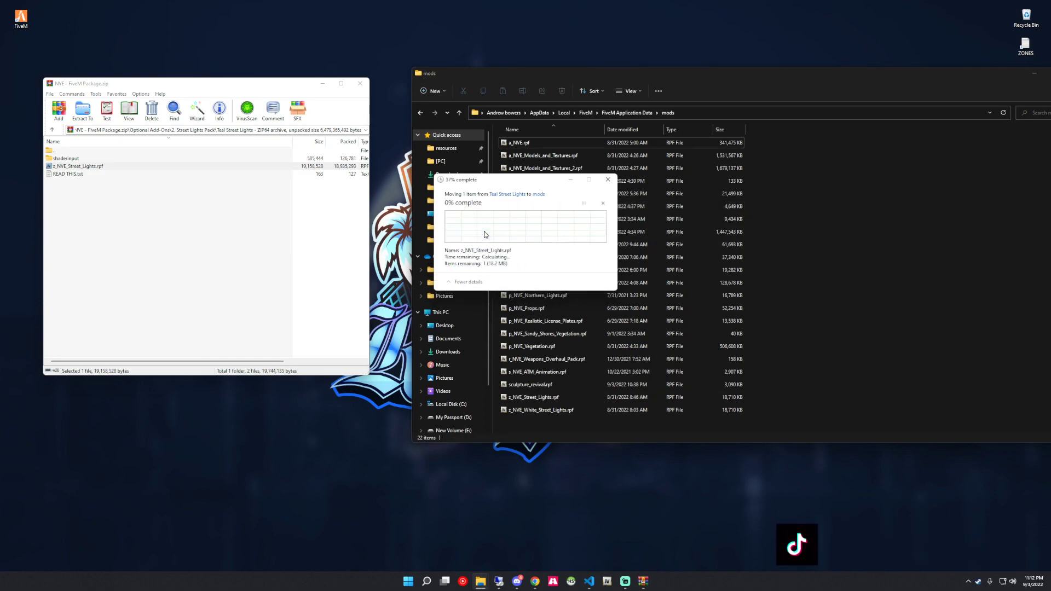
Open the Grand Theft Auto V folder under steam\steamapps\common on New Volume (E:).
key(alt+Tab)
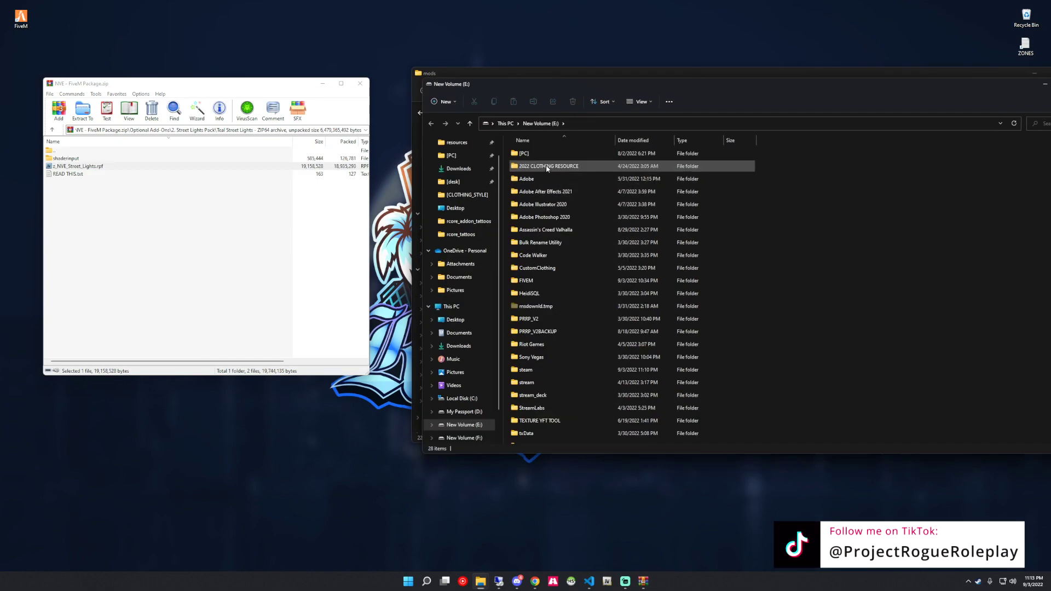
scroll(551, 294, down, 2)
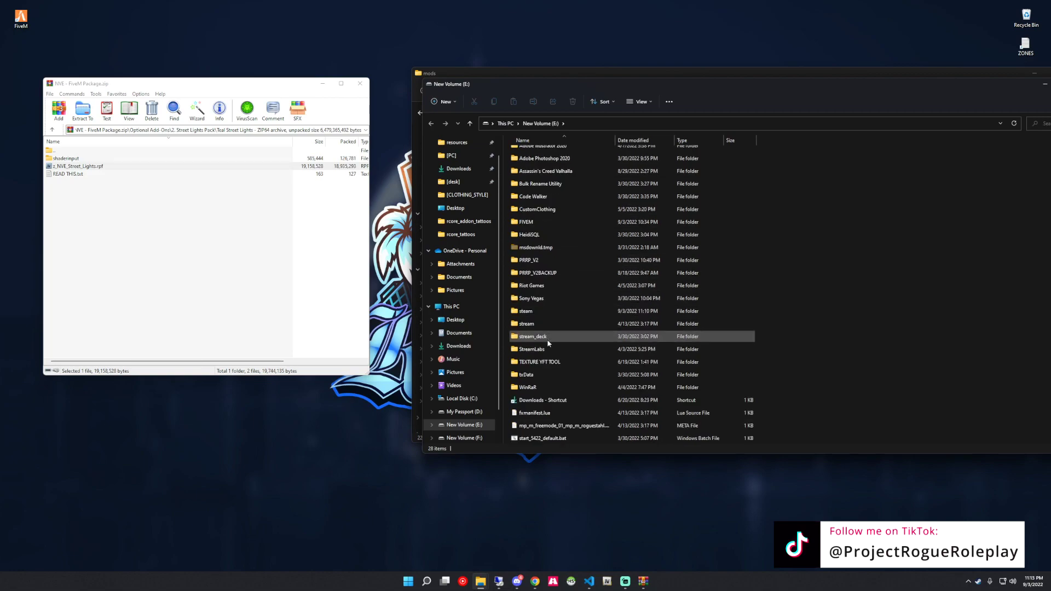
double_click(564, 316)
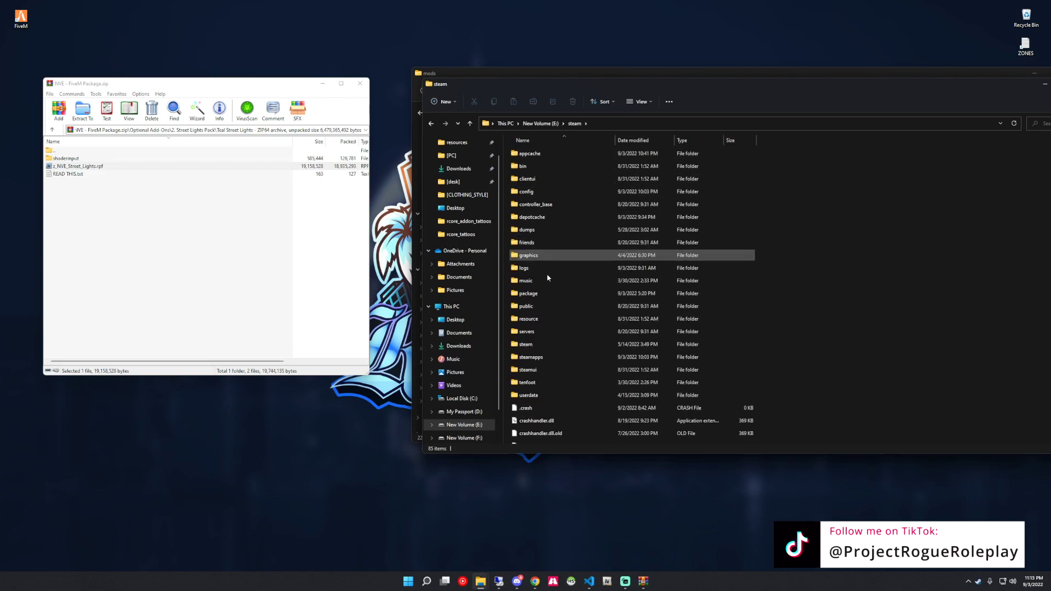
double_click(546, 363)
double_click(529, 154)
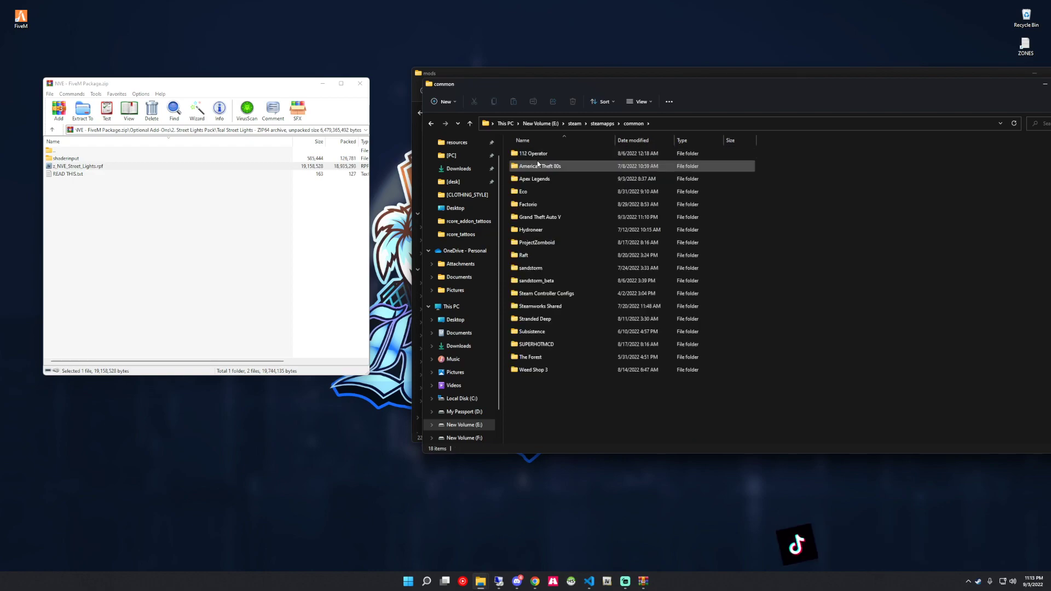
double_click(539, 217)
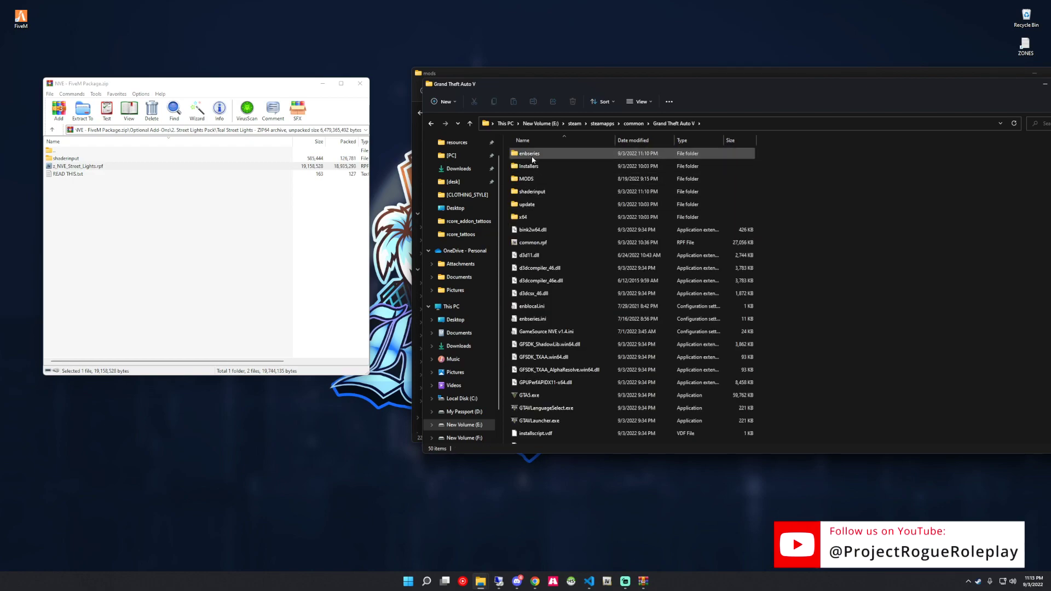
Extract the shaderinput folder of Teal Street Lights into the Grand Theft Auto V folder, replacing the files with the same names.
click(59, 160)
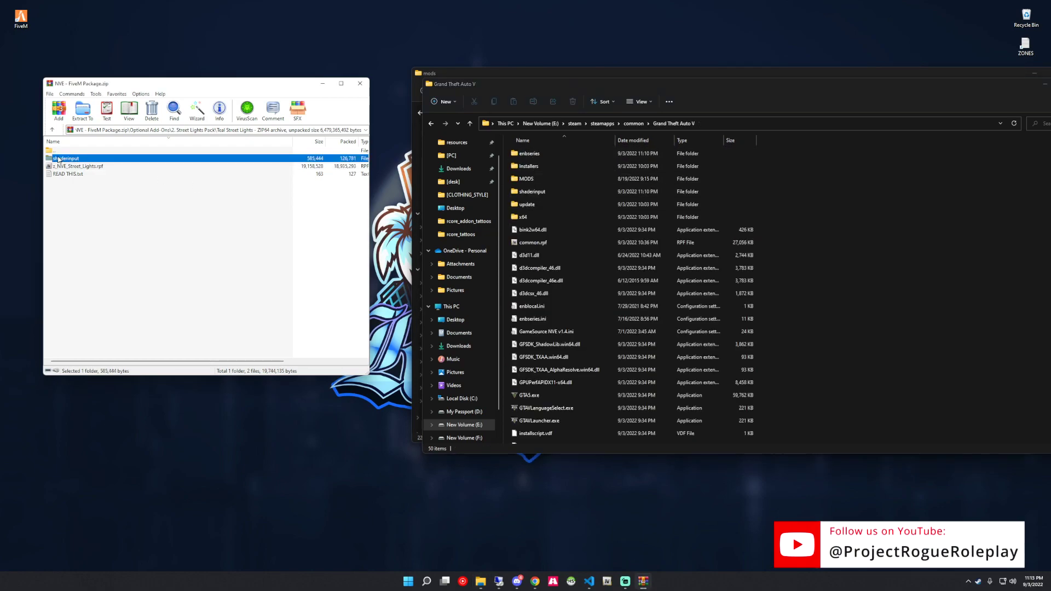
drag(857, 245, 852, 240)
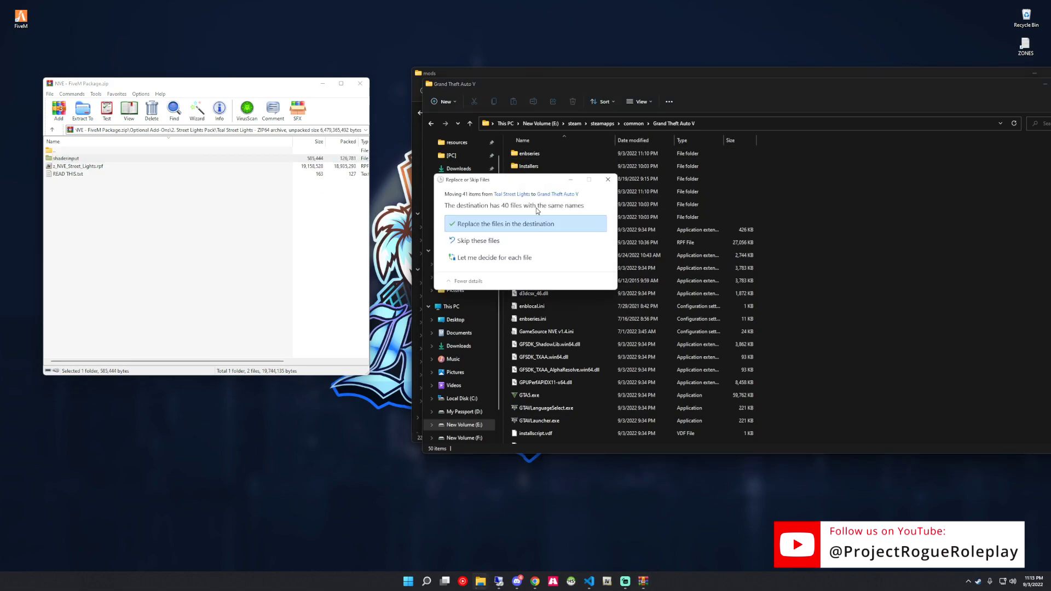
click(493, 223)
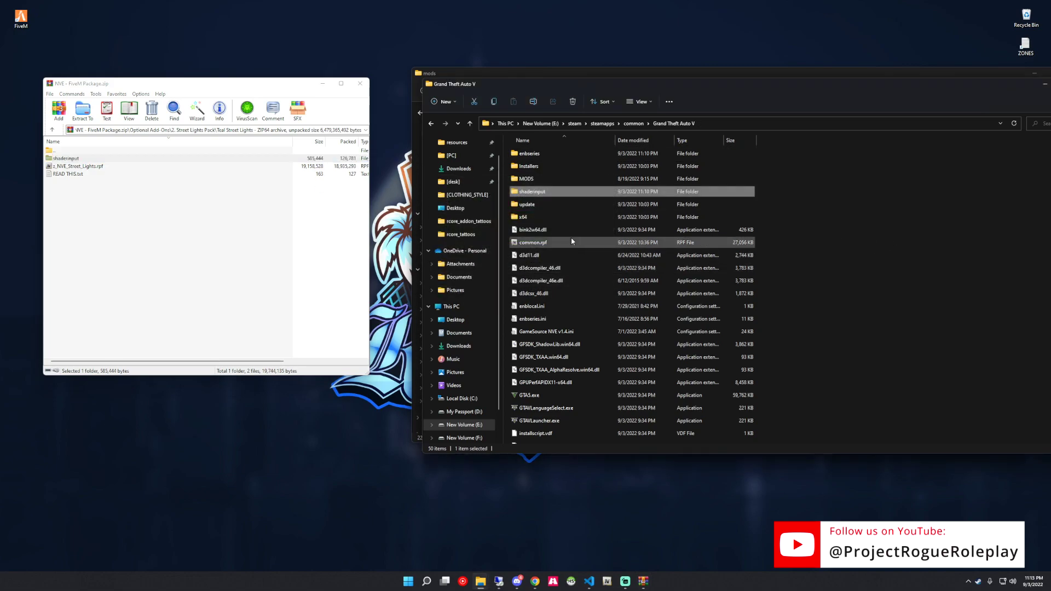
Examine the files in the teal shaderinput folder and the intensity options of the 1. Enhanced Motion Blur add-on.
double_click(82, 158)
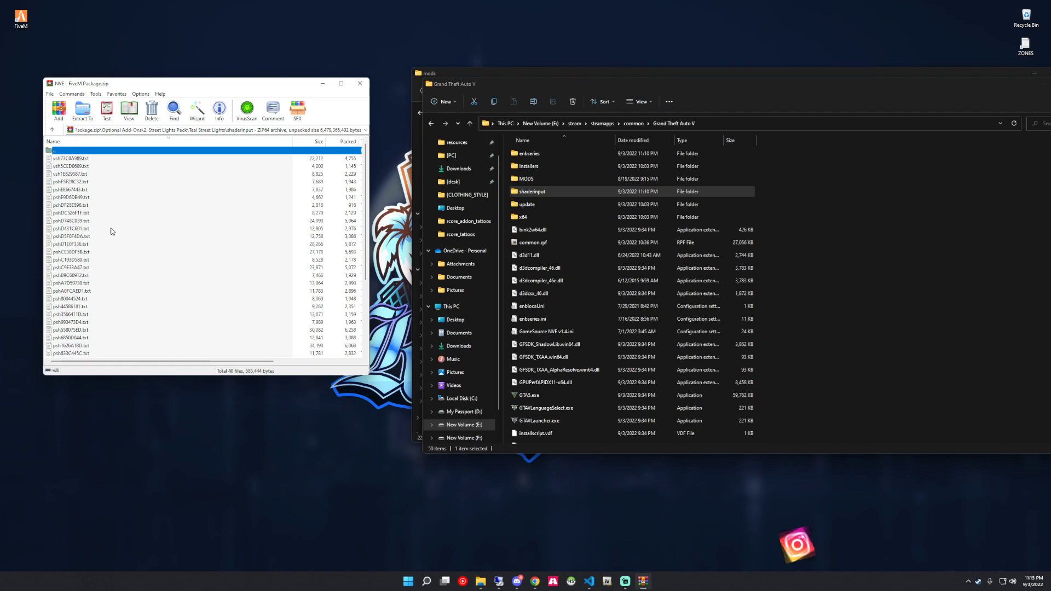
scroll(121, 179, up, 3)
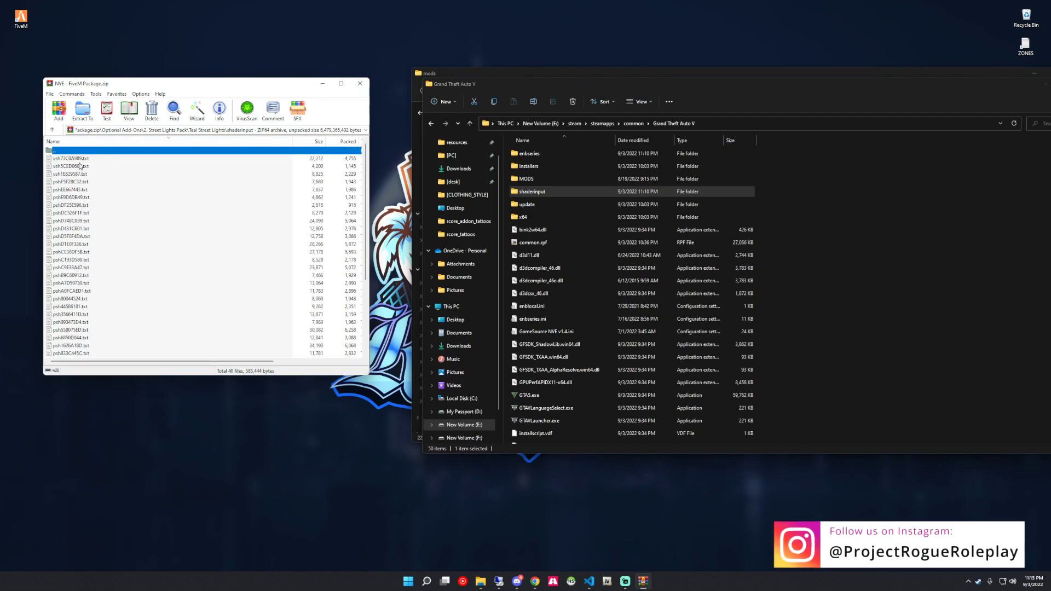
double_click(74, 151)
double_click(74, 151)
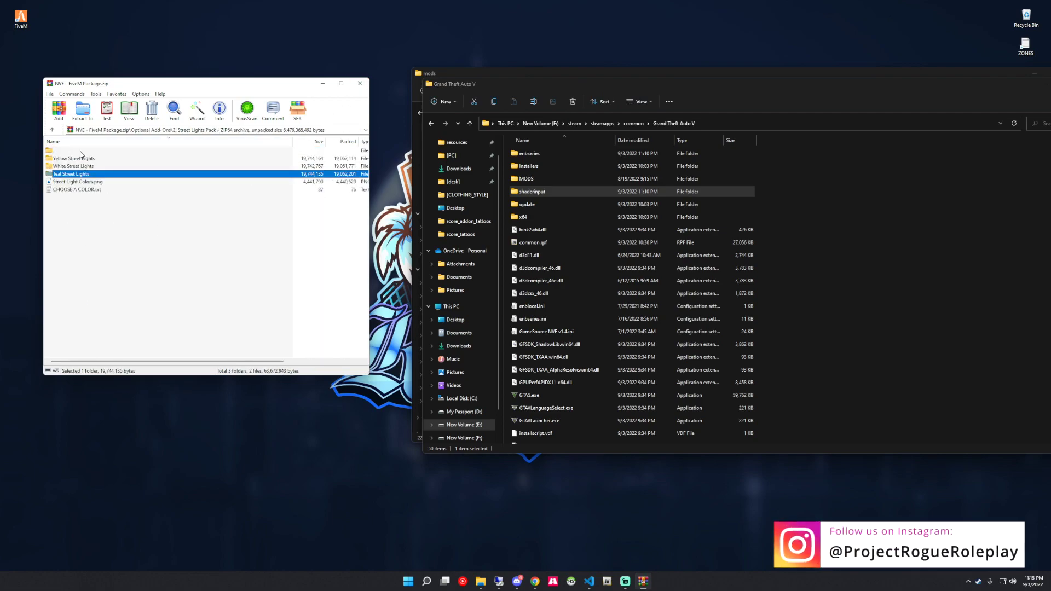
double_click(80, 152)
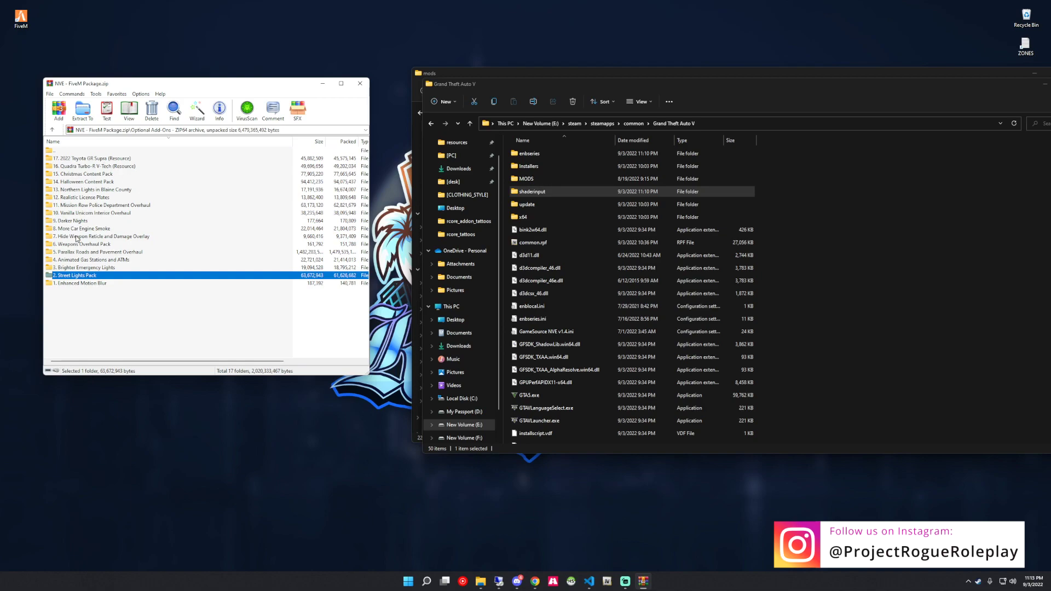
double_click(97, 284)
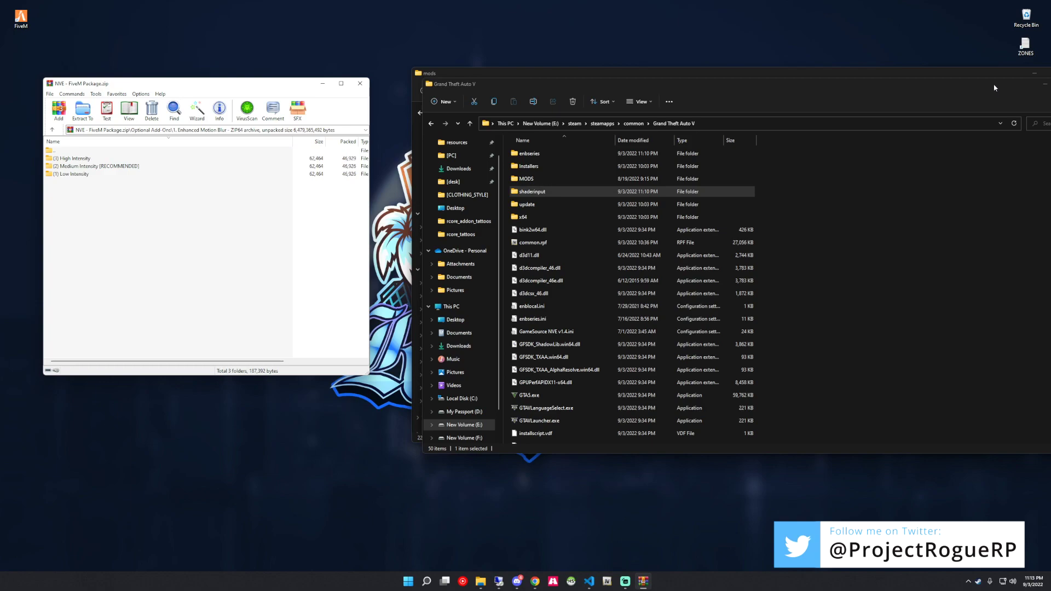
Close the archive and folder windows, and launch FiveM to join the last played PROJECT ROGUE ROLEPLAY WL server.
drag(995, 88, 908, 96)
click(974, 101)
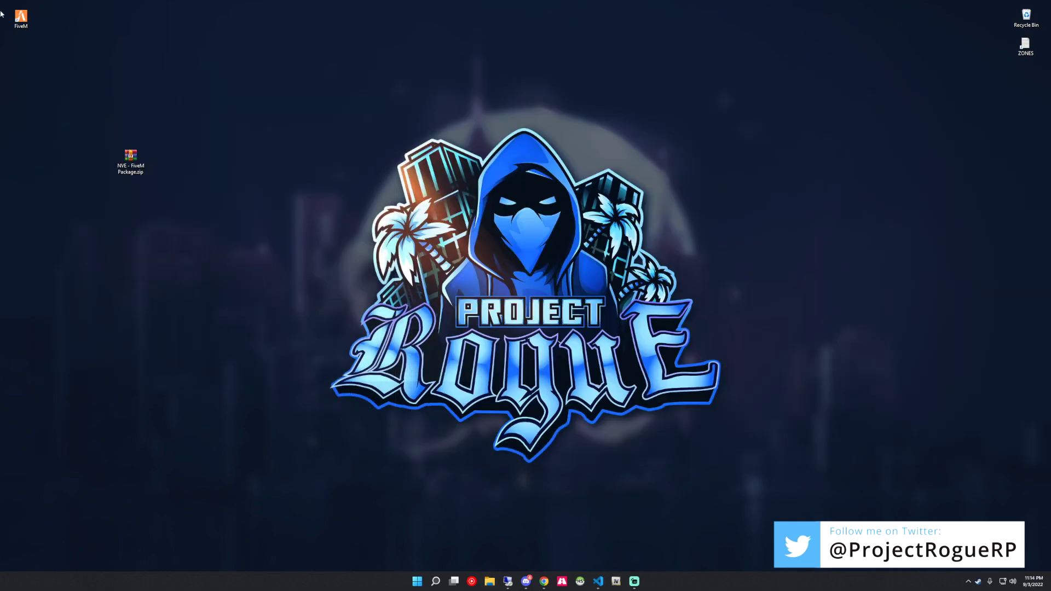
double_click(21, 19)
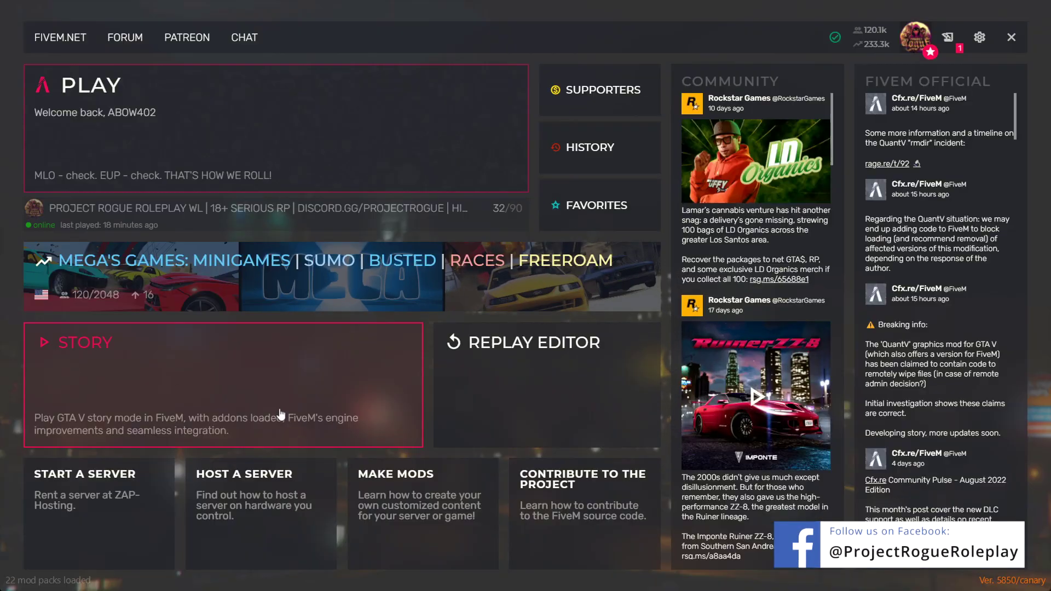
click(402, 209)
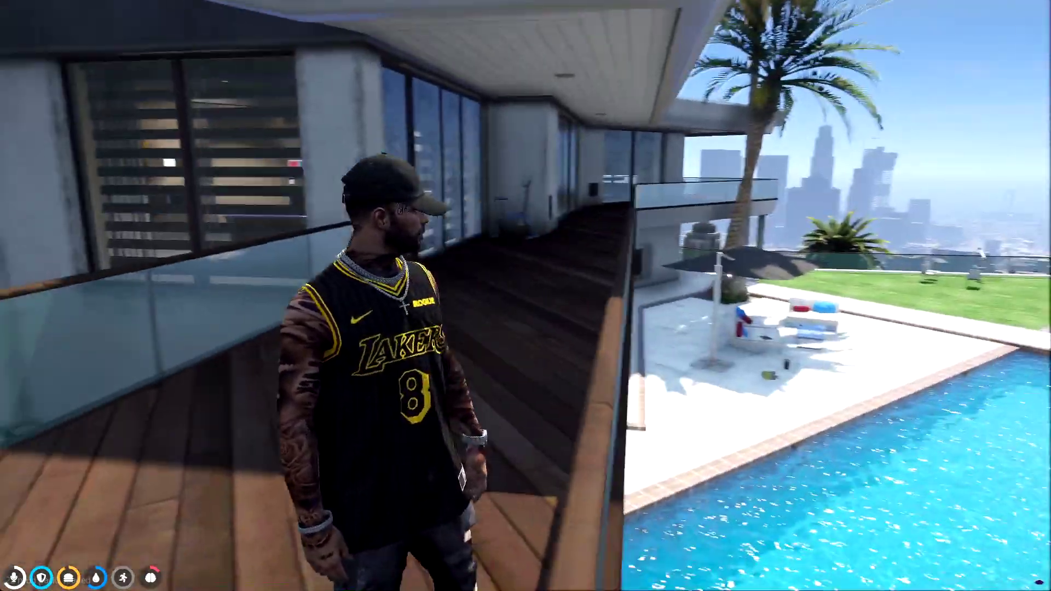
Walk the character across the villa's wooden deck and examine the daylight graphics on the plants, glass railings, shadows and city skyline.
key(w)
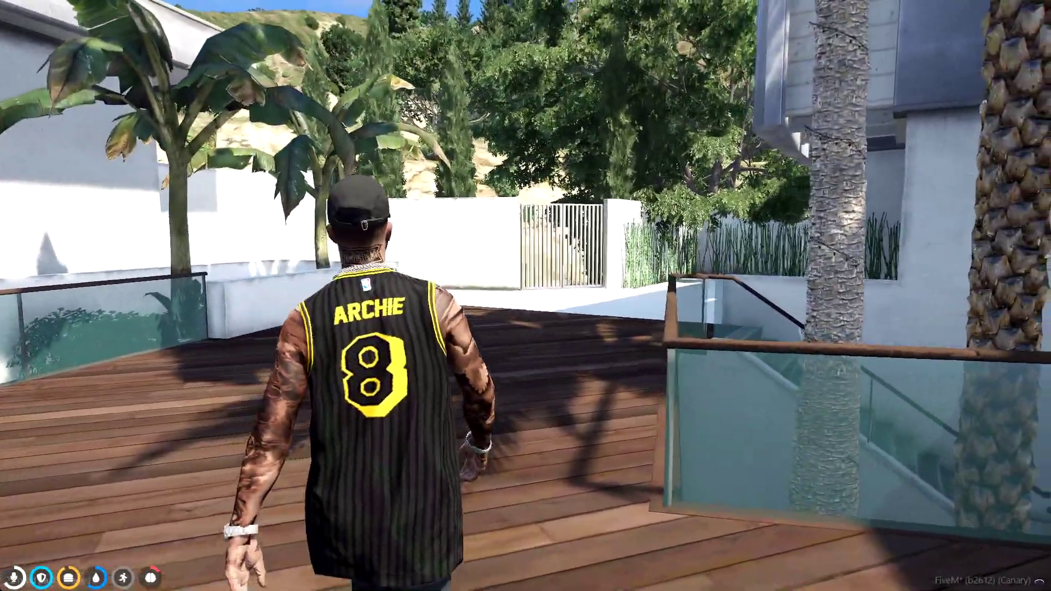
key(w)
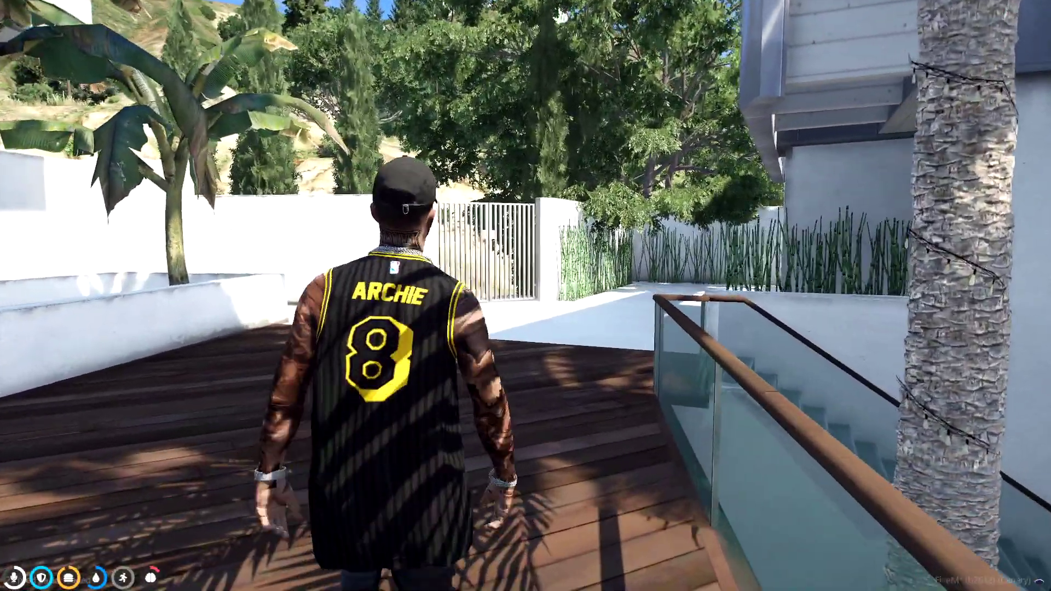
key(w)
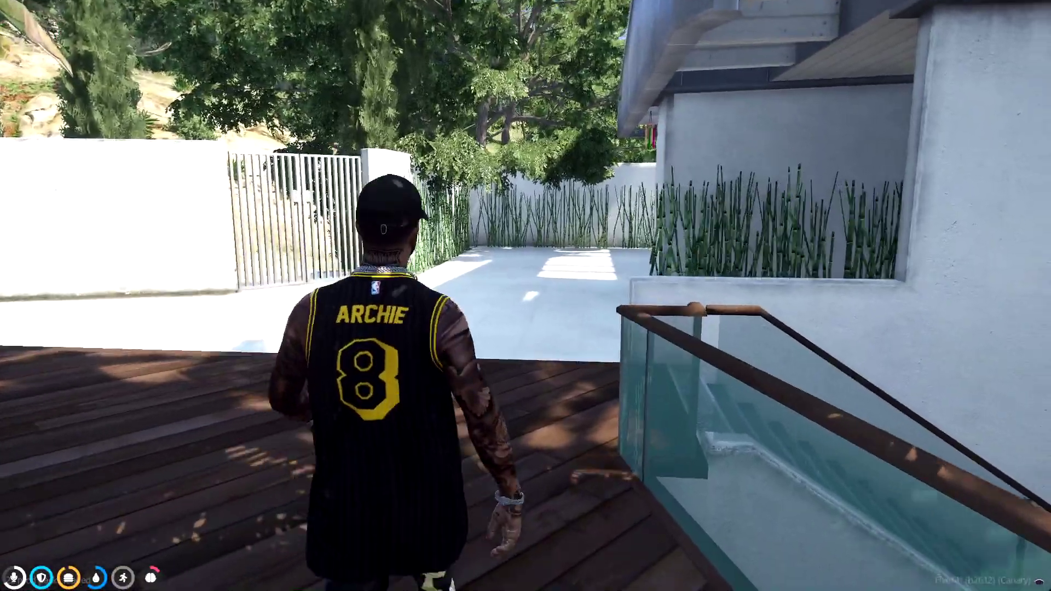
key(w)
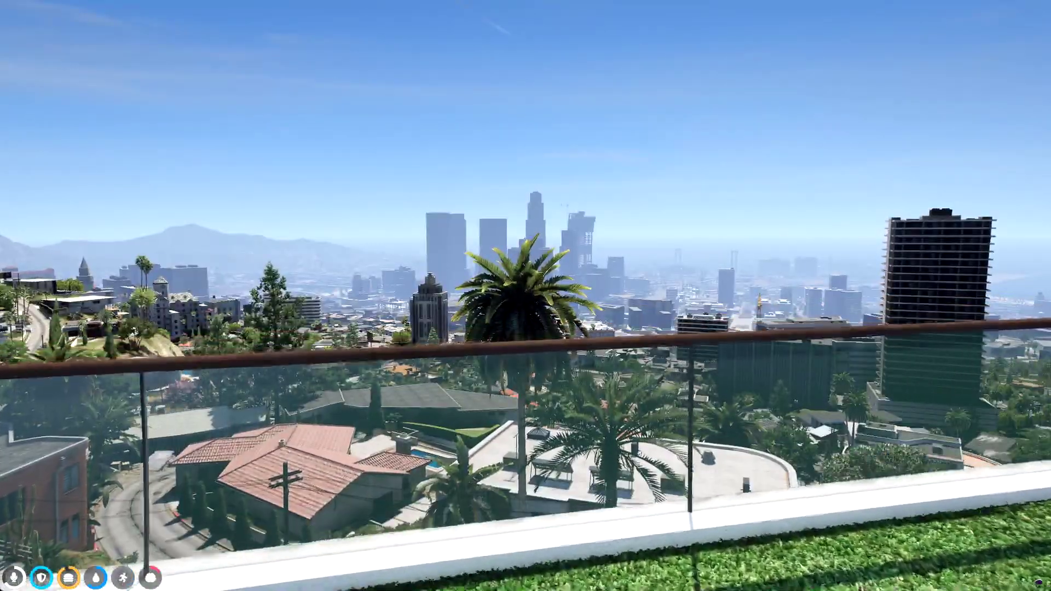
Drive the SUV down Strangeways Dr to the Spanish Ave junction and examine the road, vehicle and building graphics.
key(w)
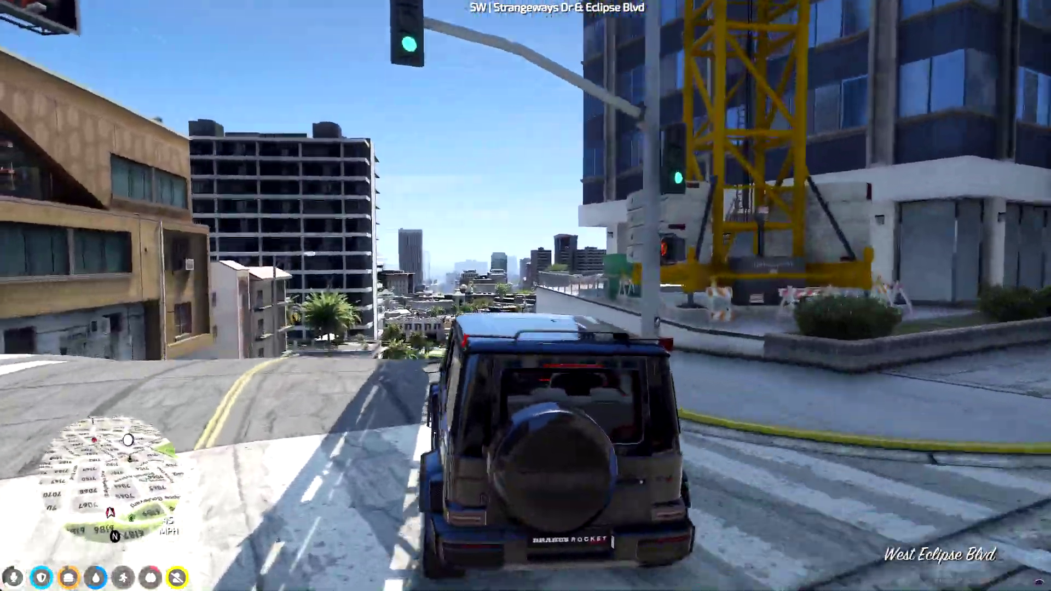
key(d)
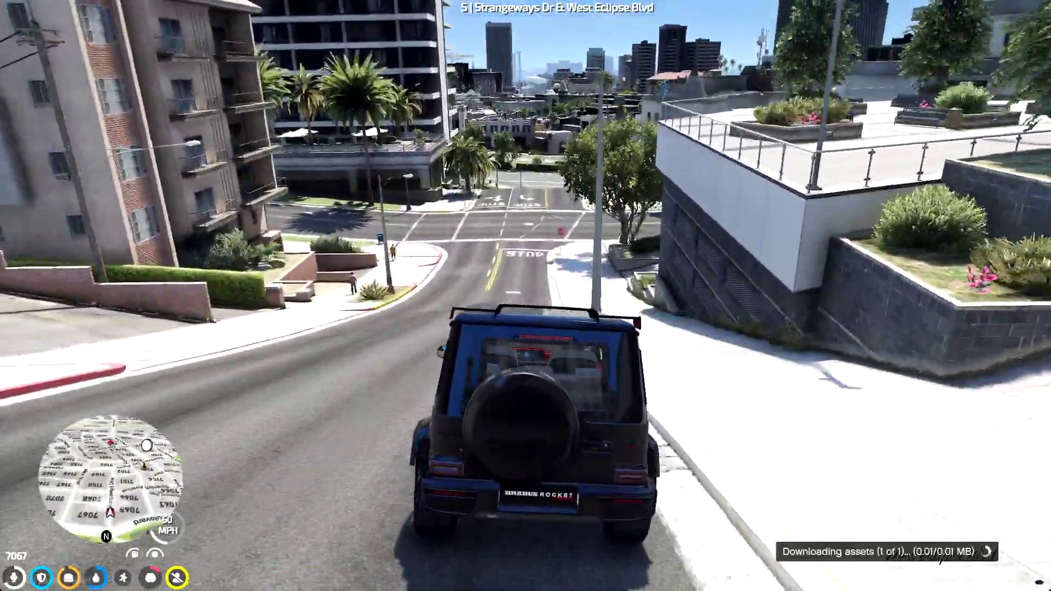
key(s)
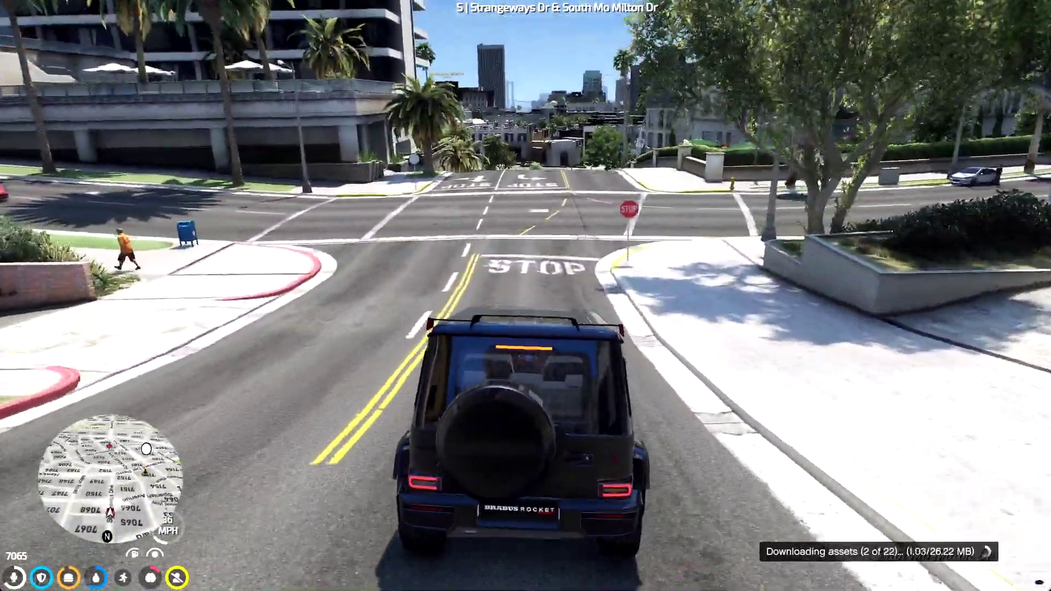
key(d)
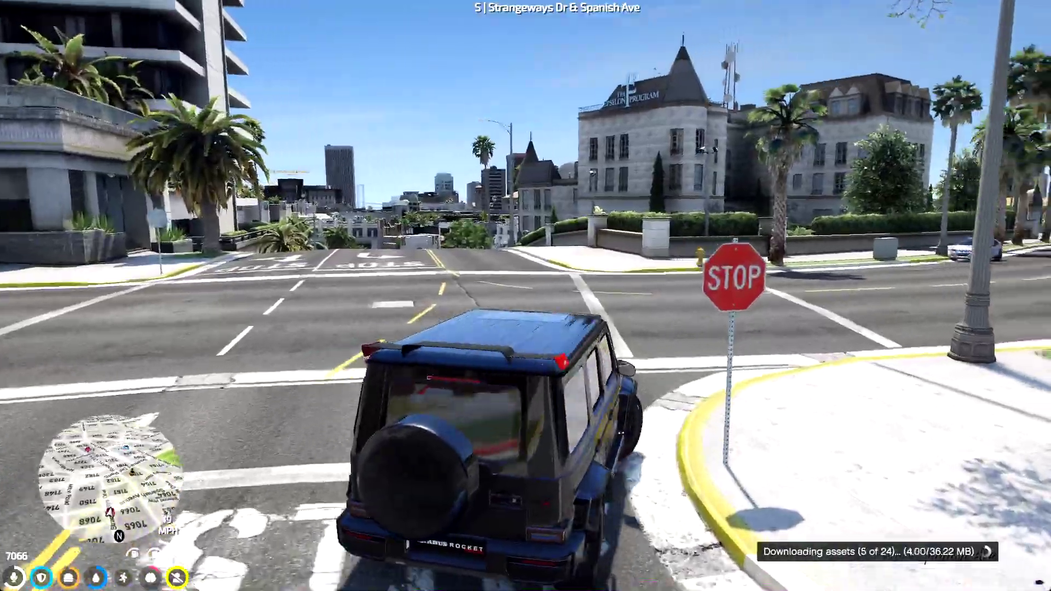
key(d)
Drive east along Spanish Ave in first-person view and examine the vehicle interior, reflections and street scenery.
key(w)
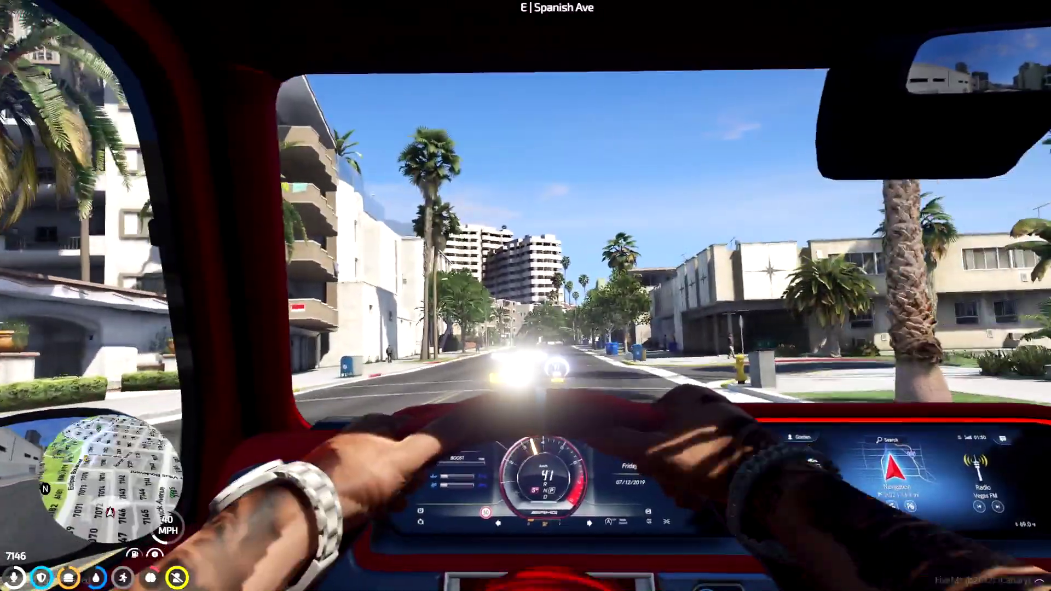
key(w)
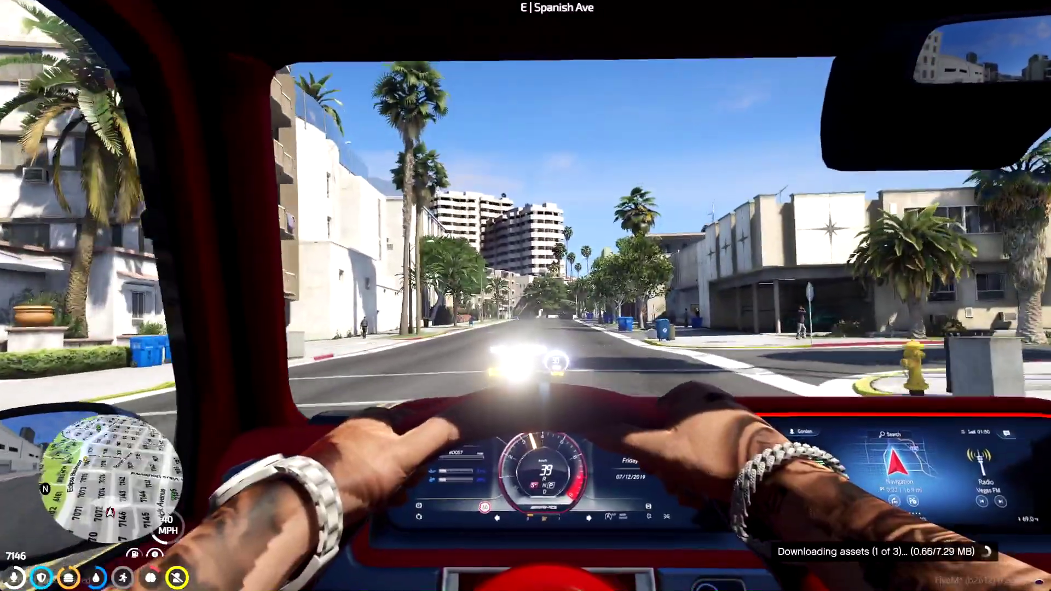
key(s)
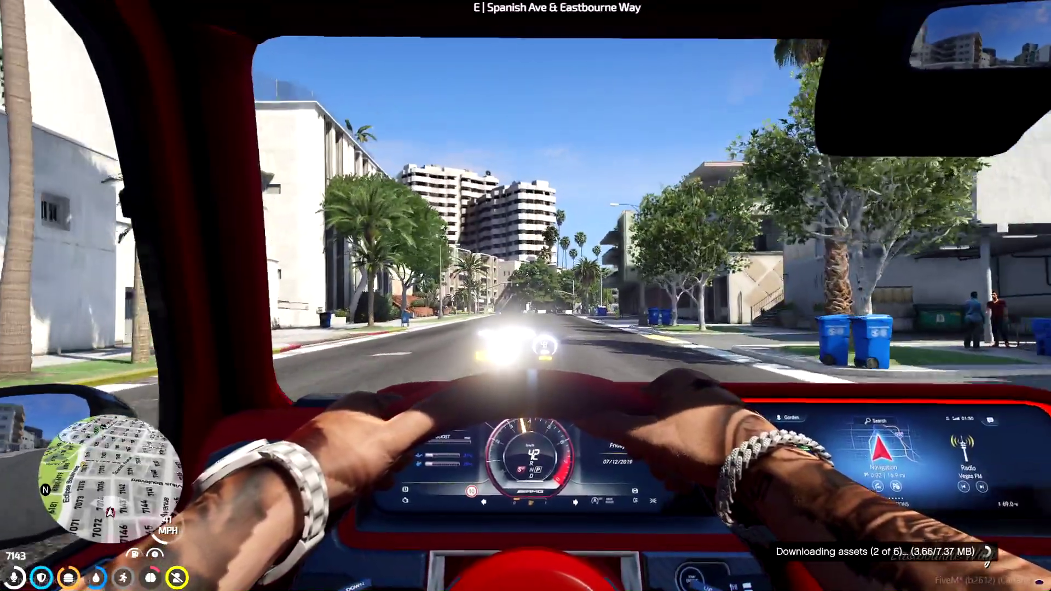
key(w)
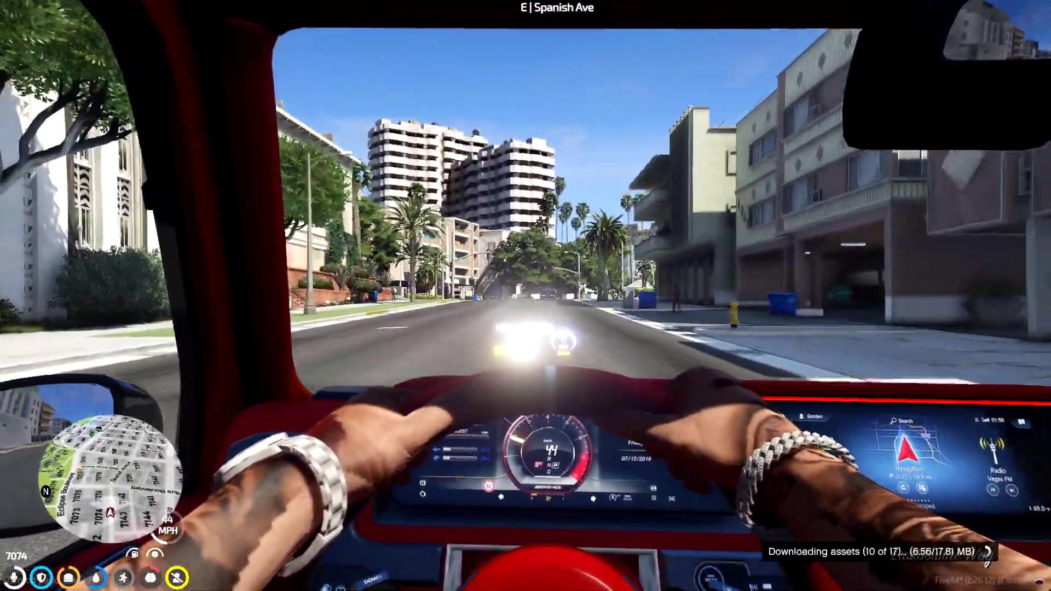